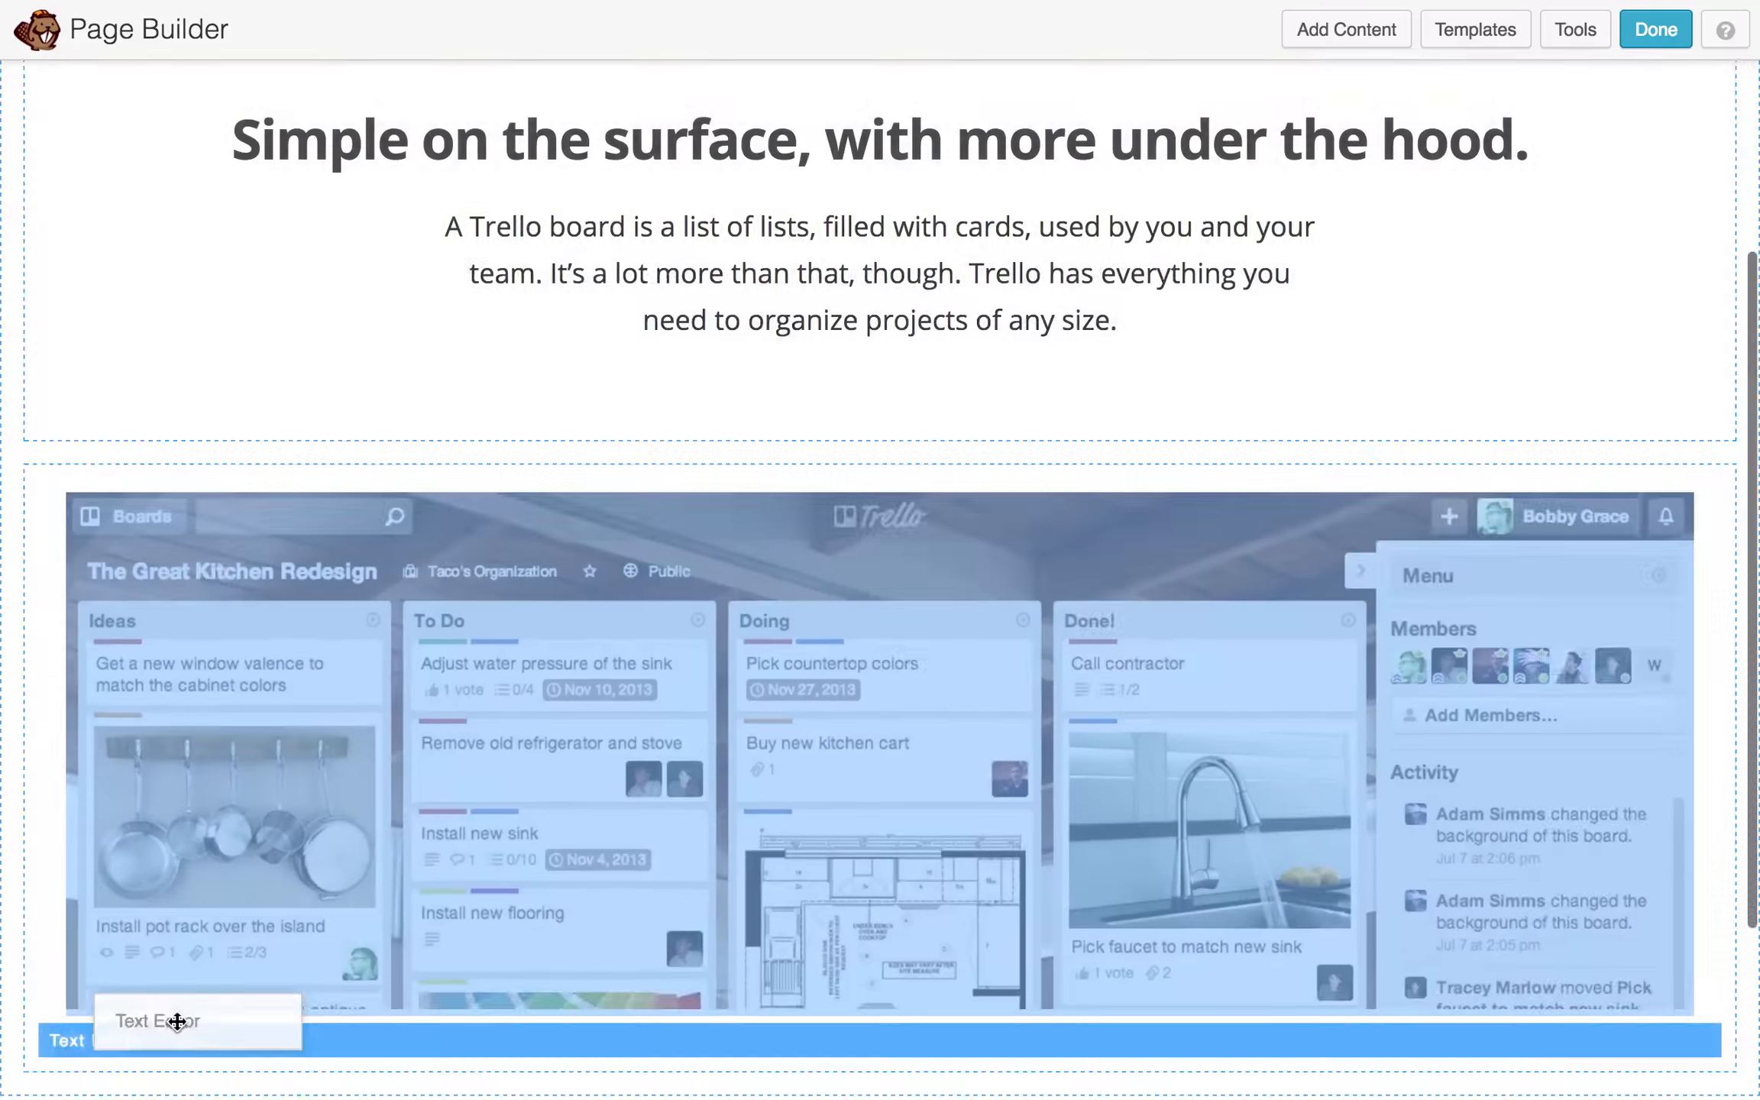
# - Add a text block to the blue row and pick the Trello card screenshot for its photo
pyautogui.moveTo(177, 1022); pyautogui.dragTo(178, 1039)
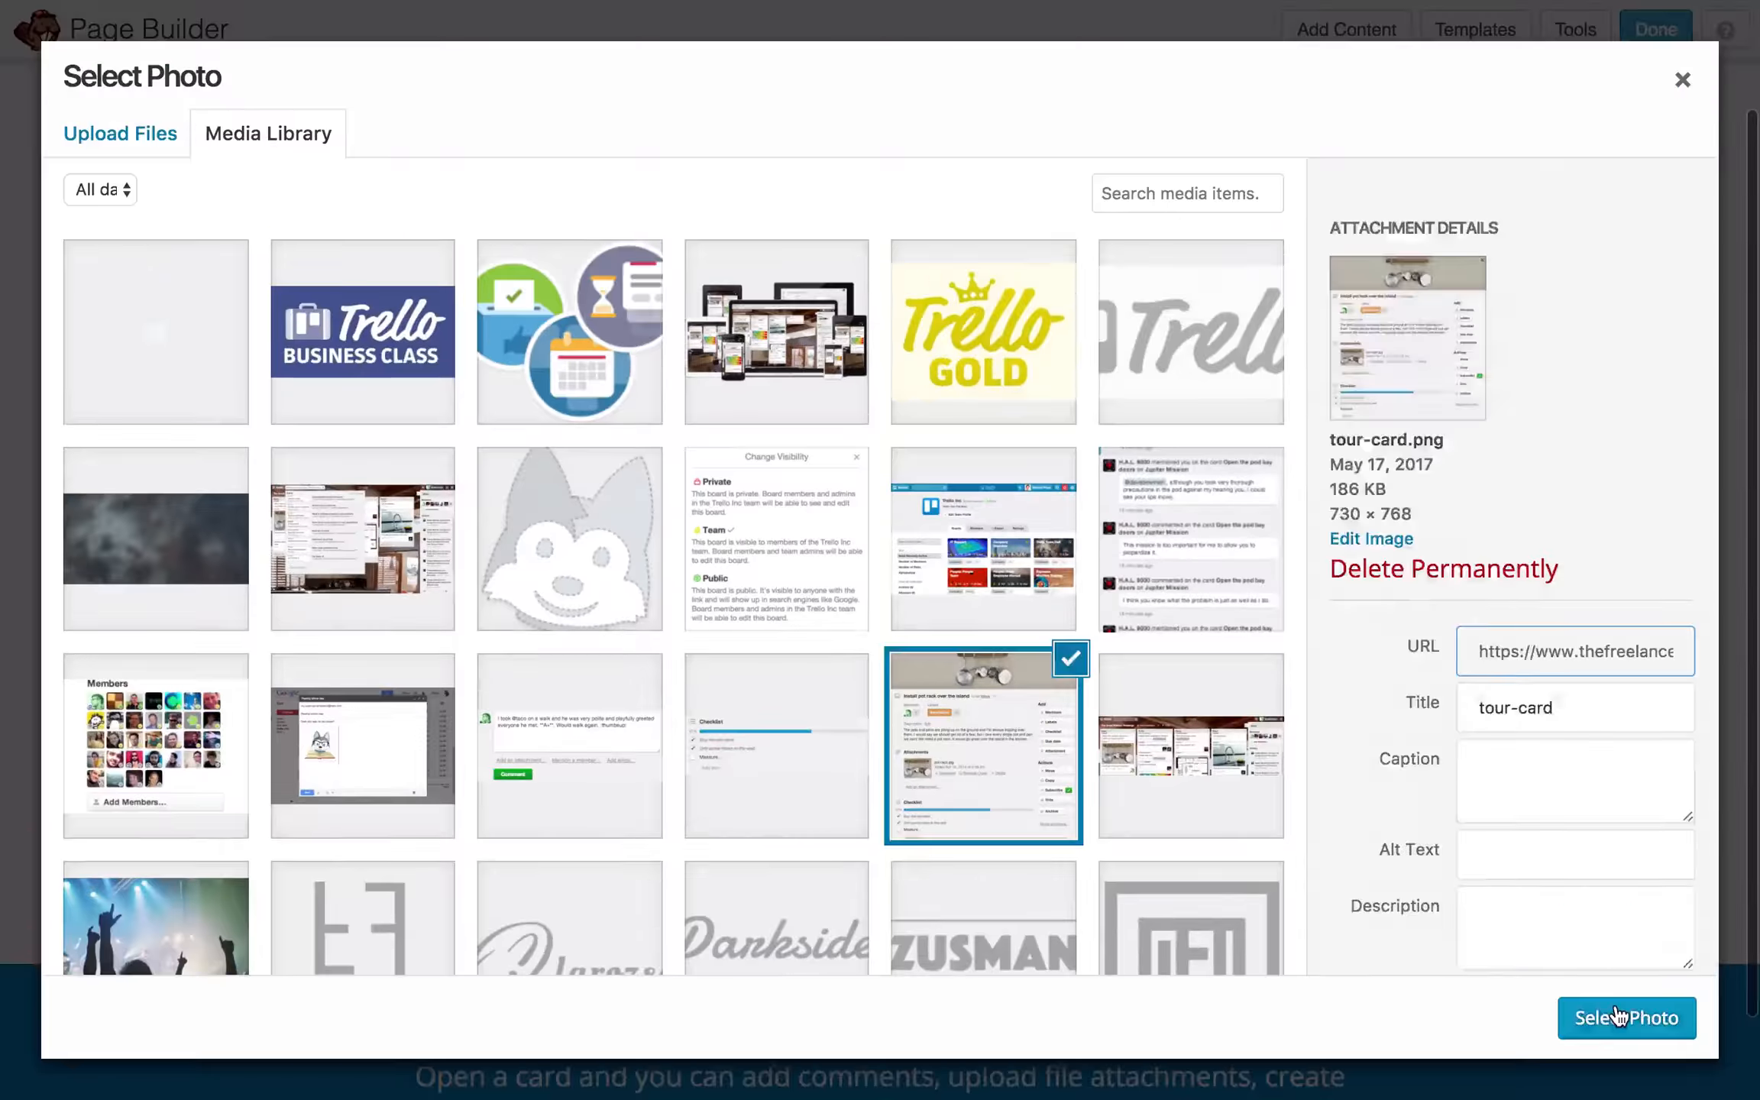
pyautogui.click(1610, 1017)
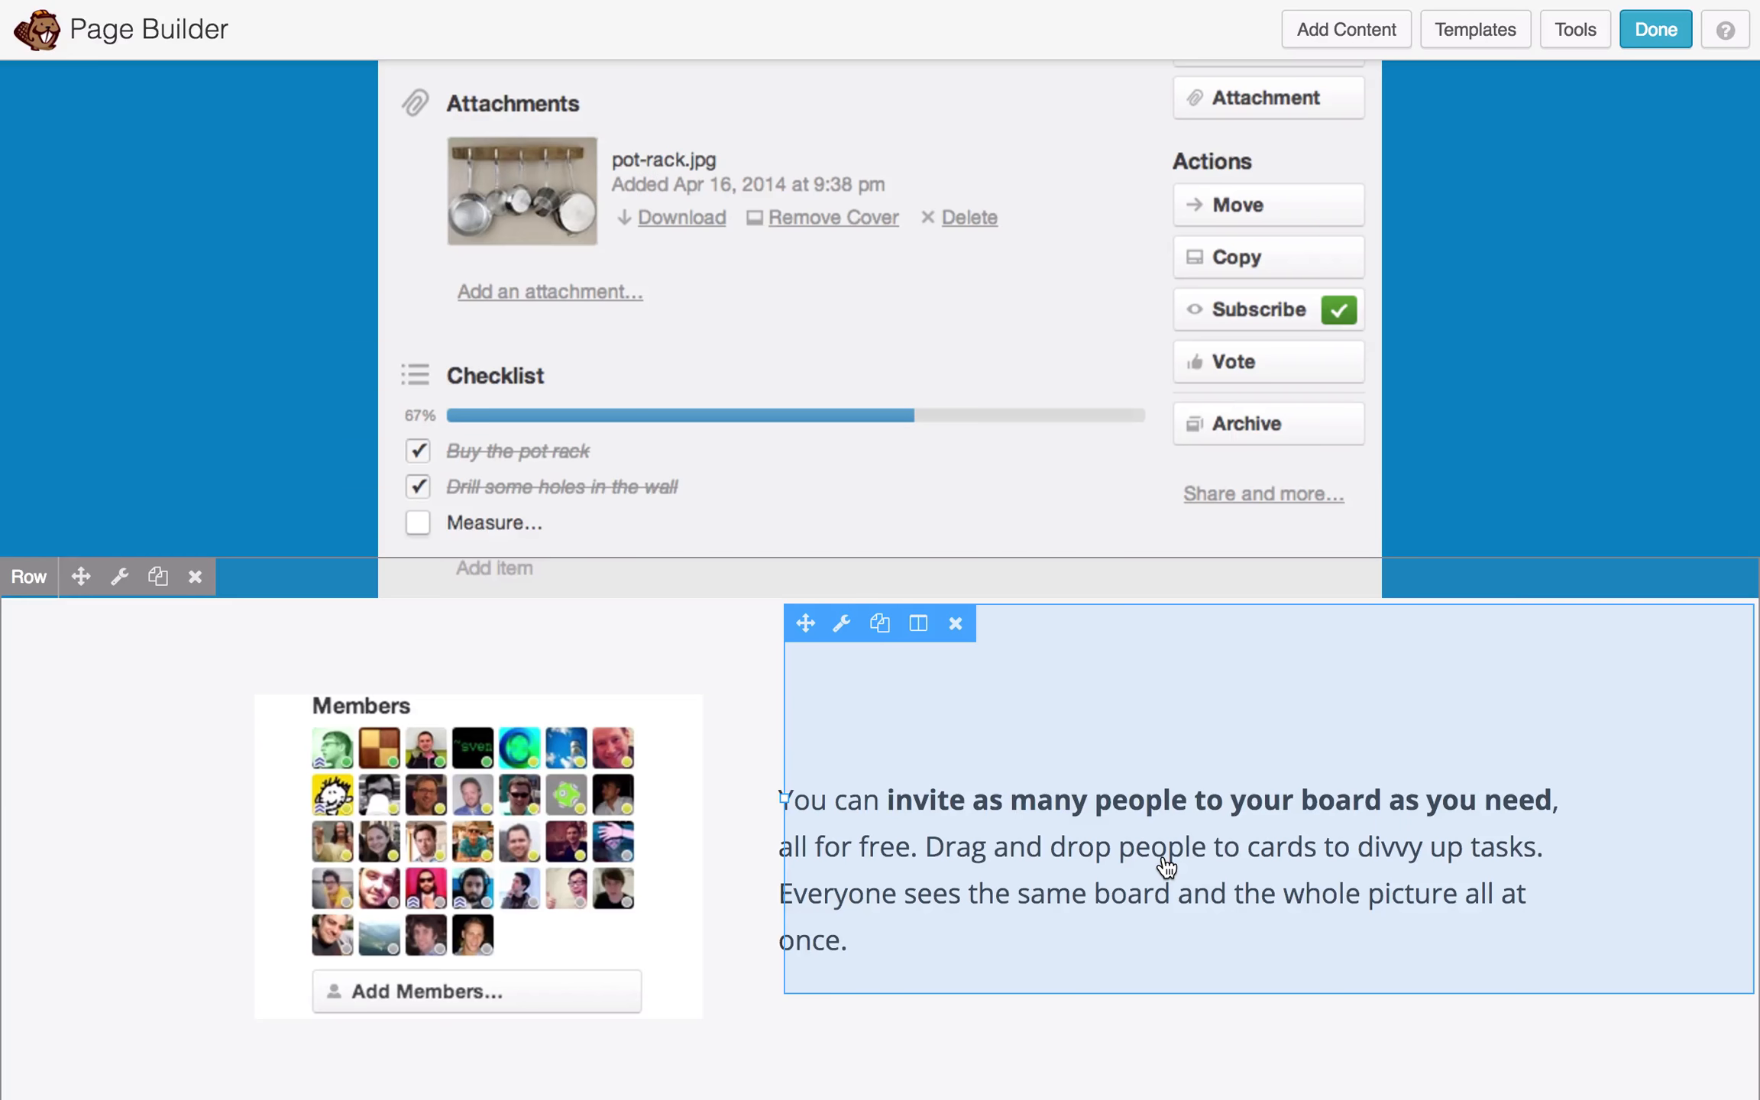
# - Duplicate the Members-and-invite-text row and bring up the copied row's settings
pyautogui.scroll(-1, 970, 710)
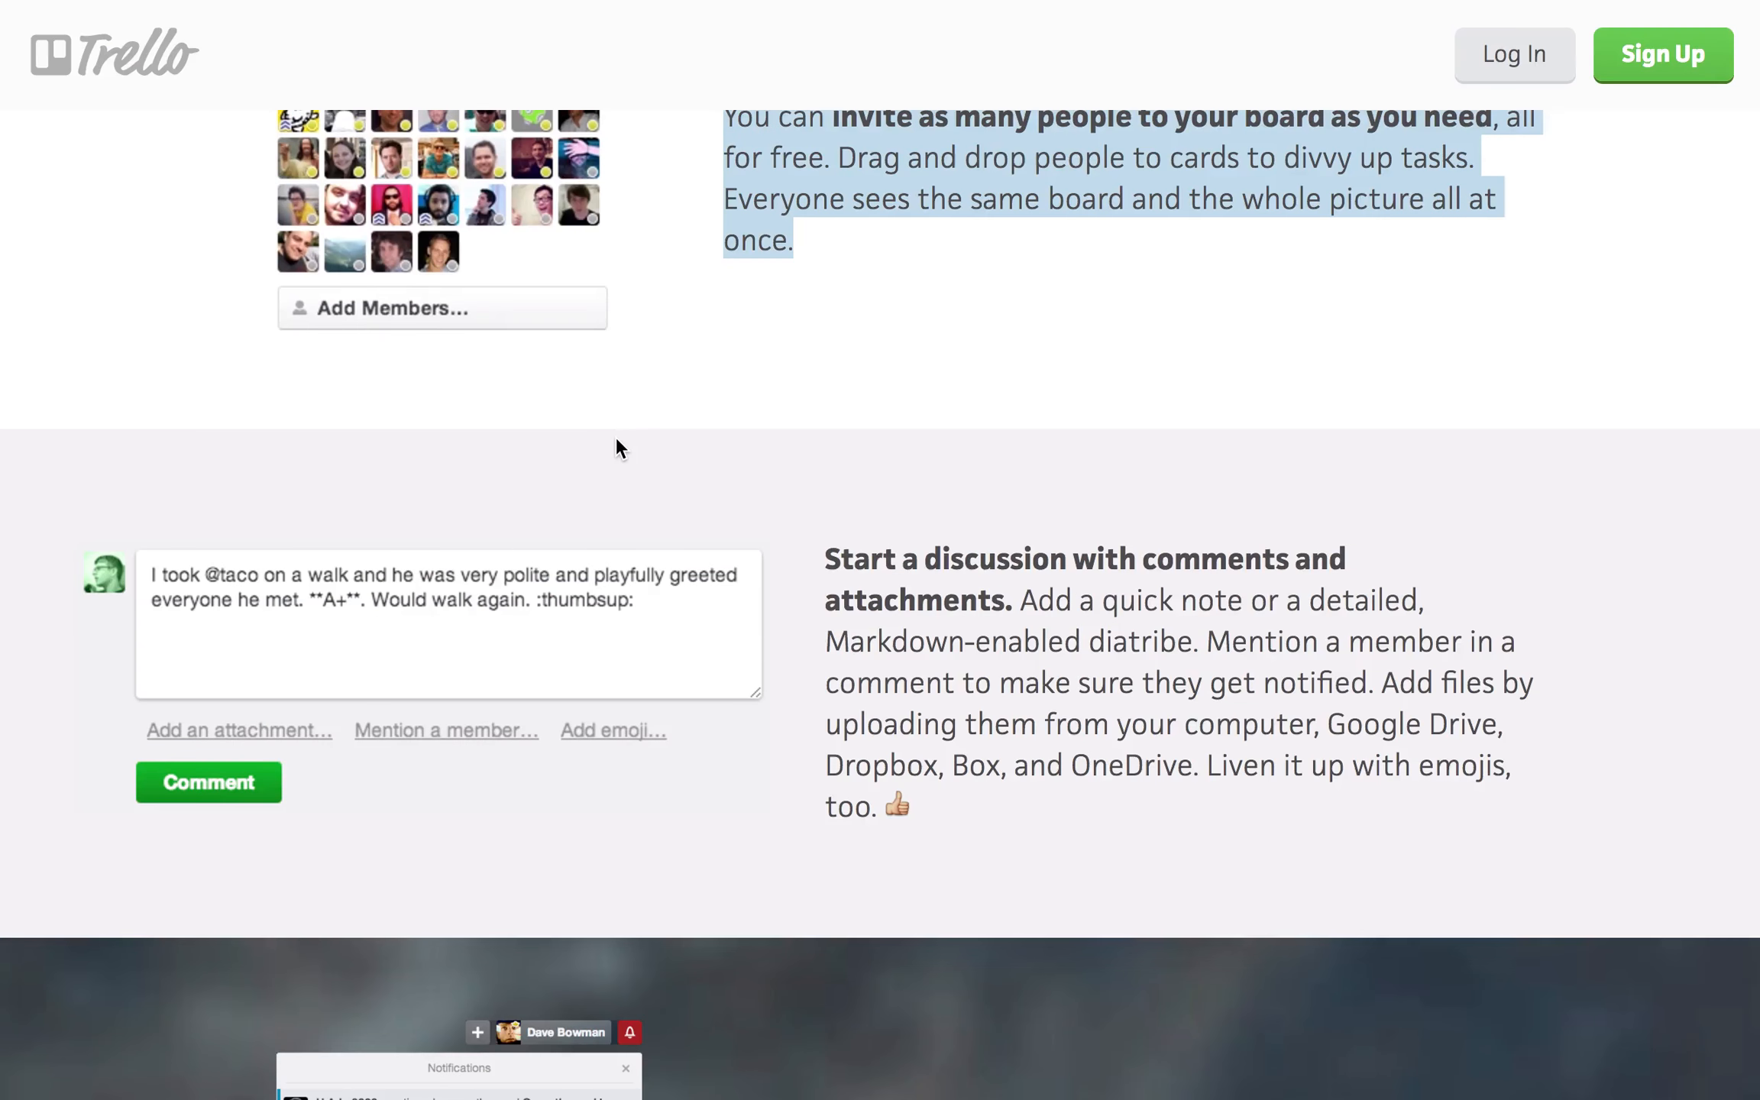
pyautogui.scroll(-2, 615, 436)
pyautogui.scroll(3, 615, 436)
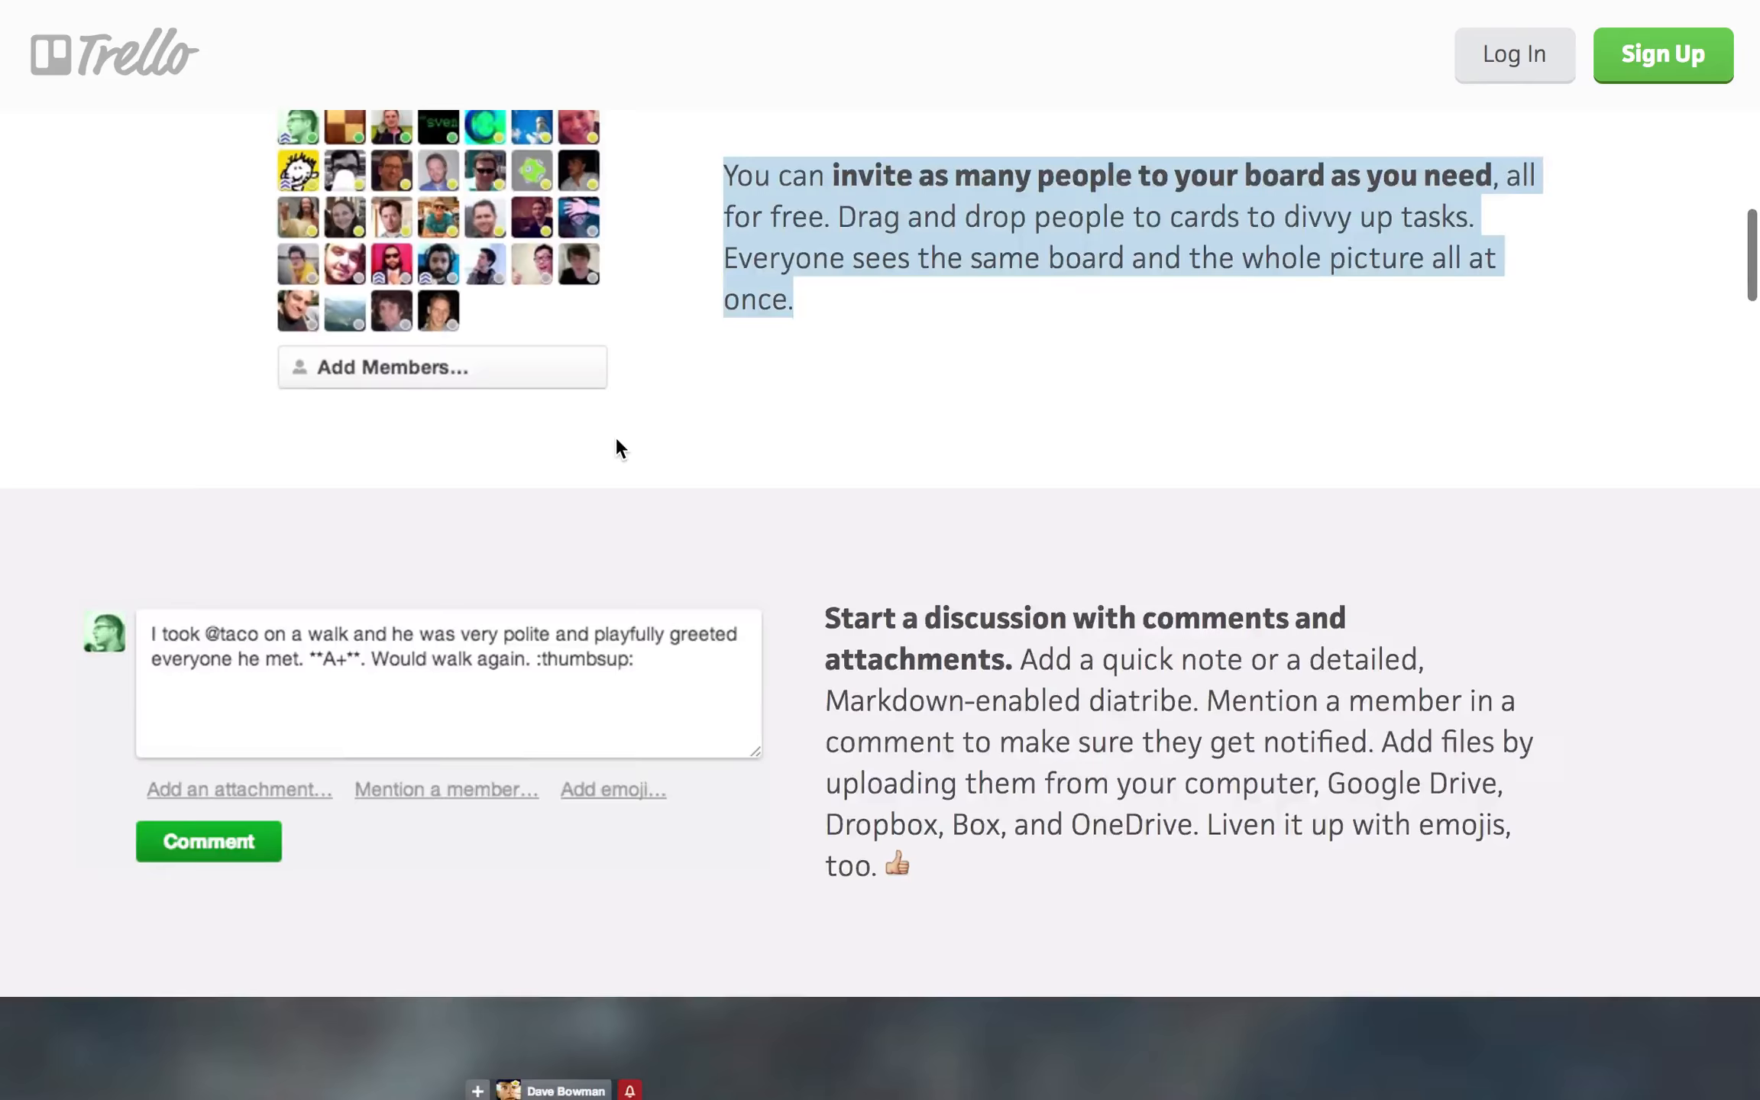
pyautogui.scroll(-2, 615, 436)
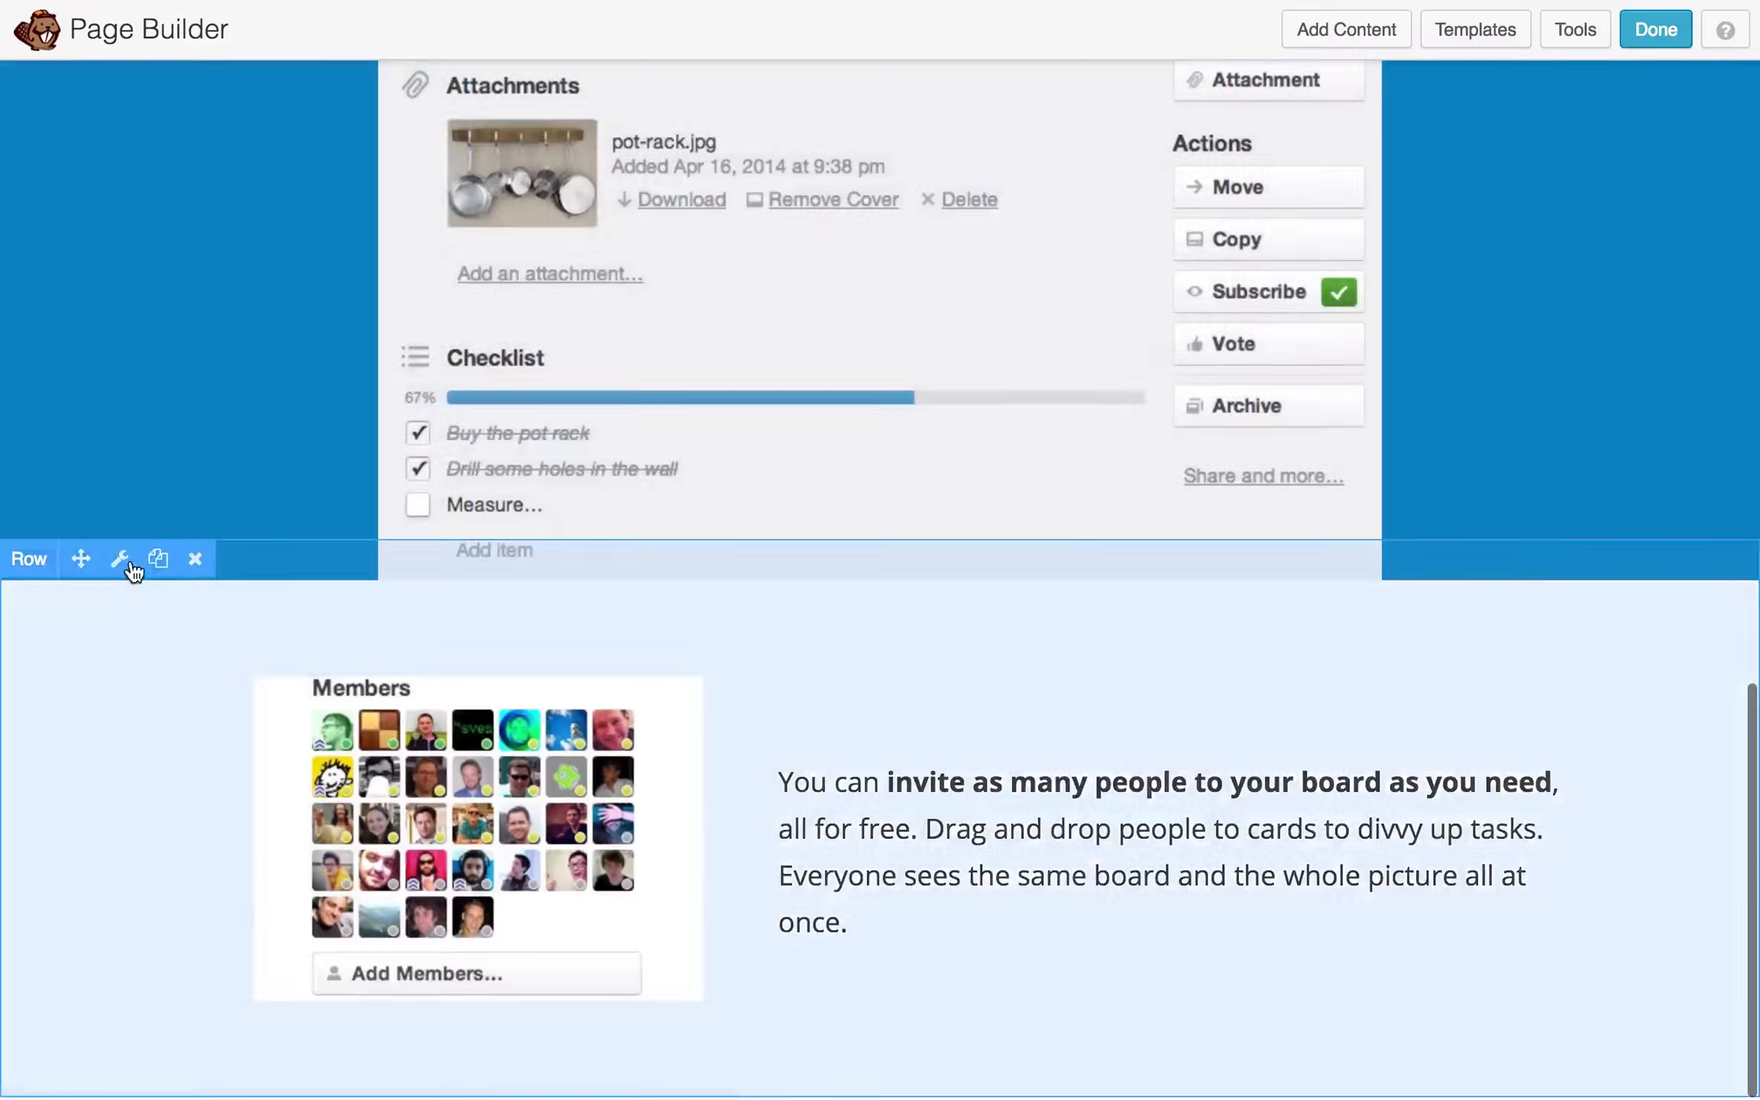
pyautogui.click(157, 559)
pyautogui.click(122, 128)
pyautogui.scroll(-5, 799, 616)
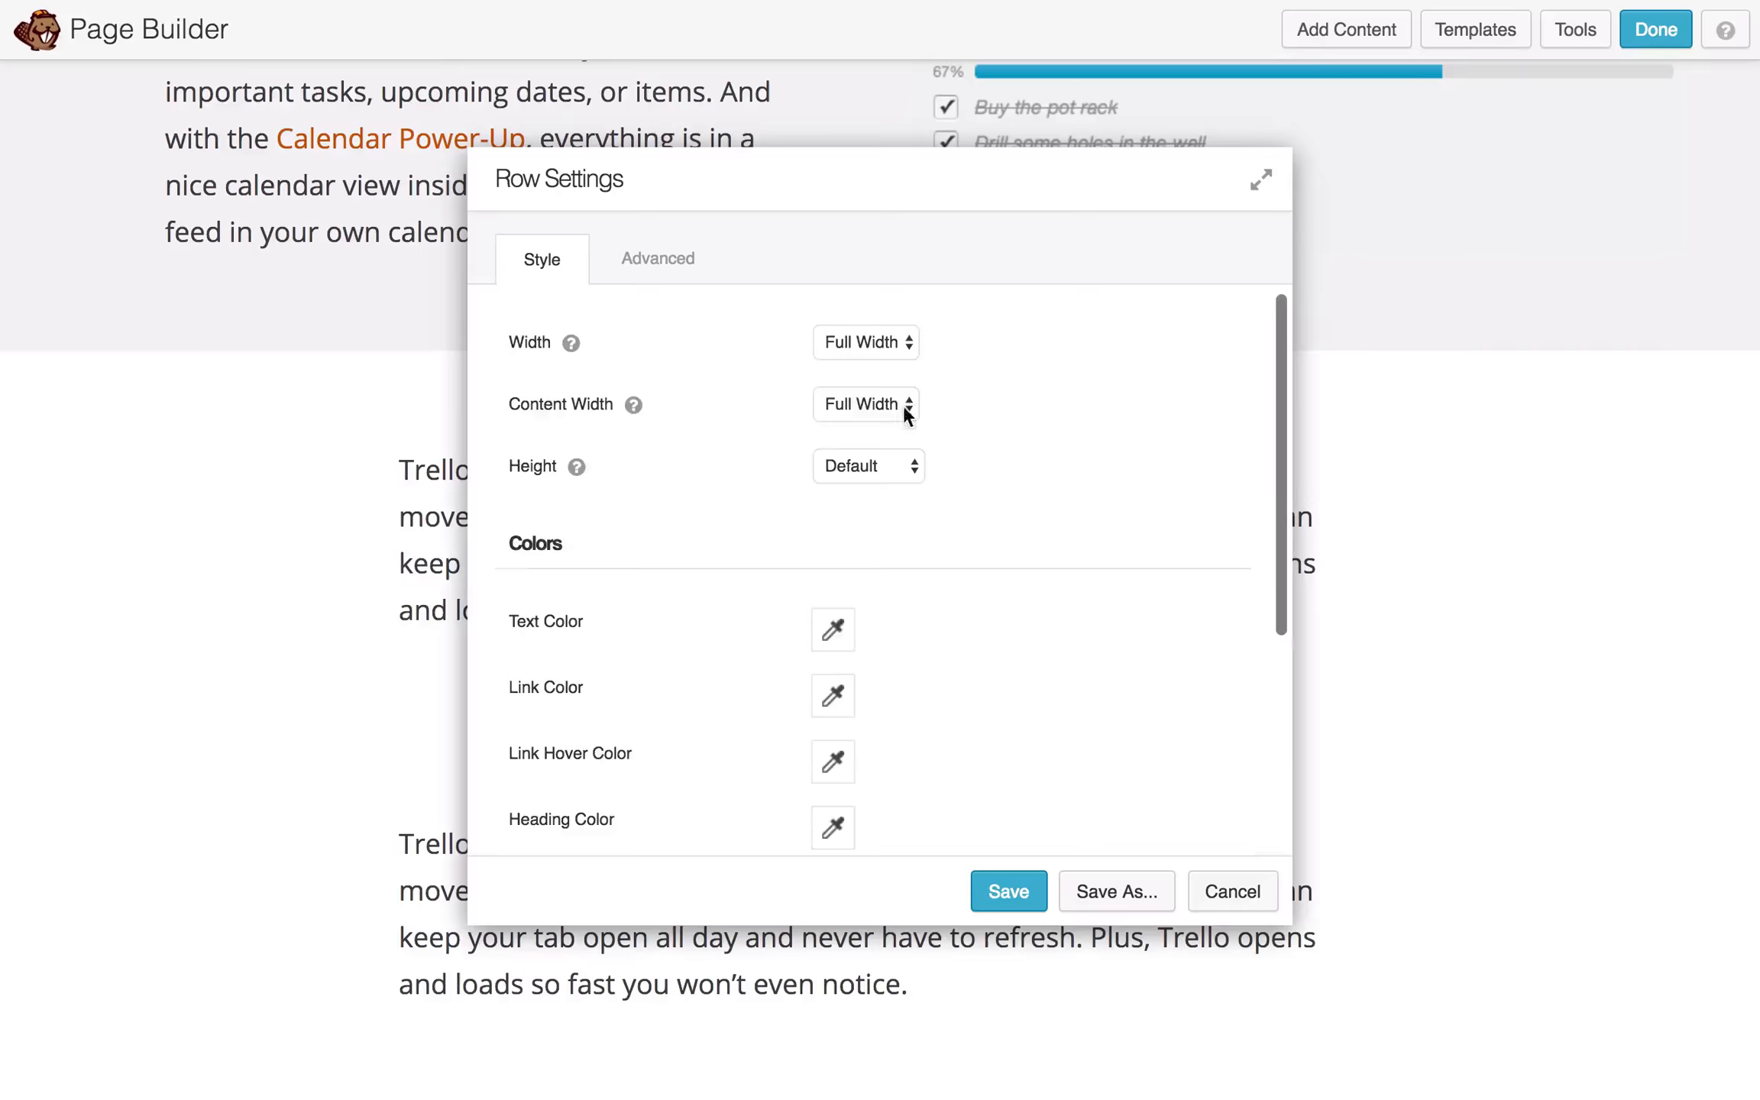
# - Place a Button module in the blue real-time row and open its Button Settings
pyautogui.scroll(-5, 804, 443)
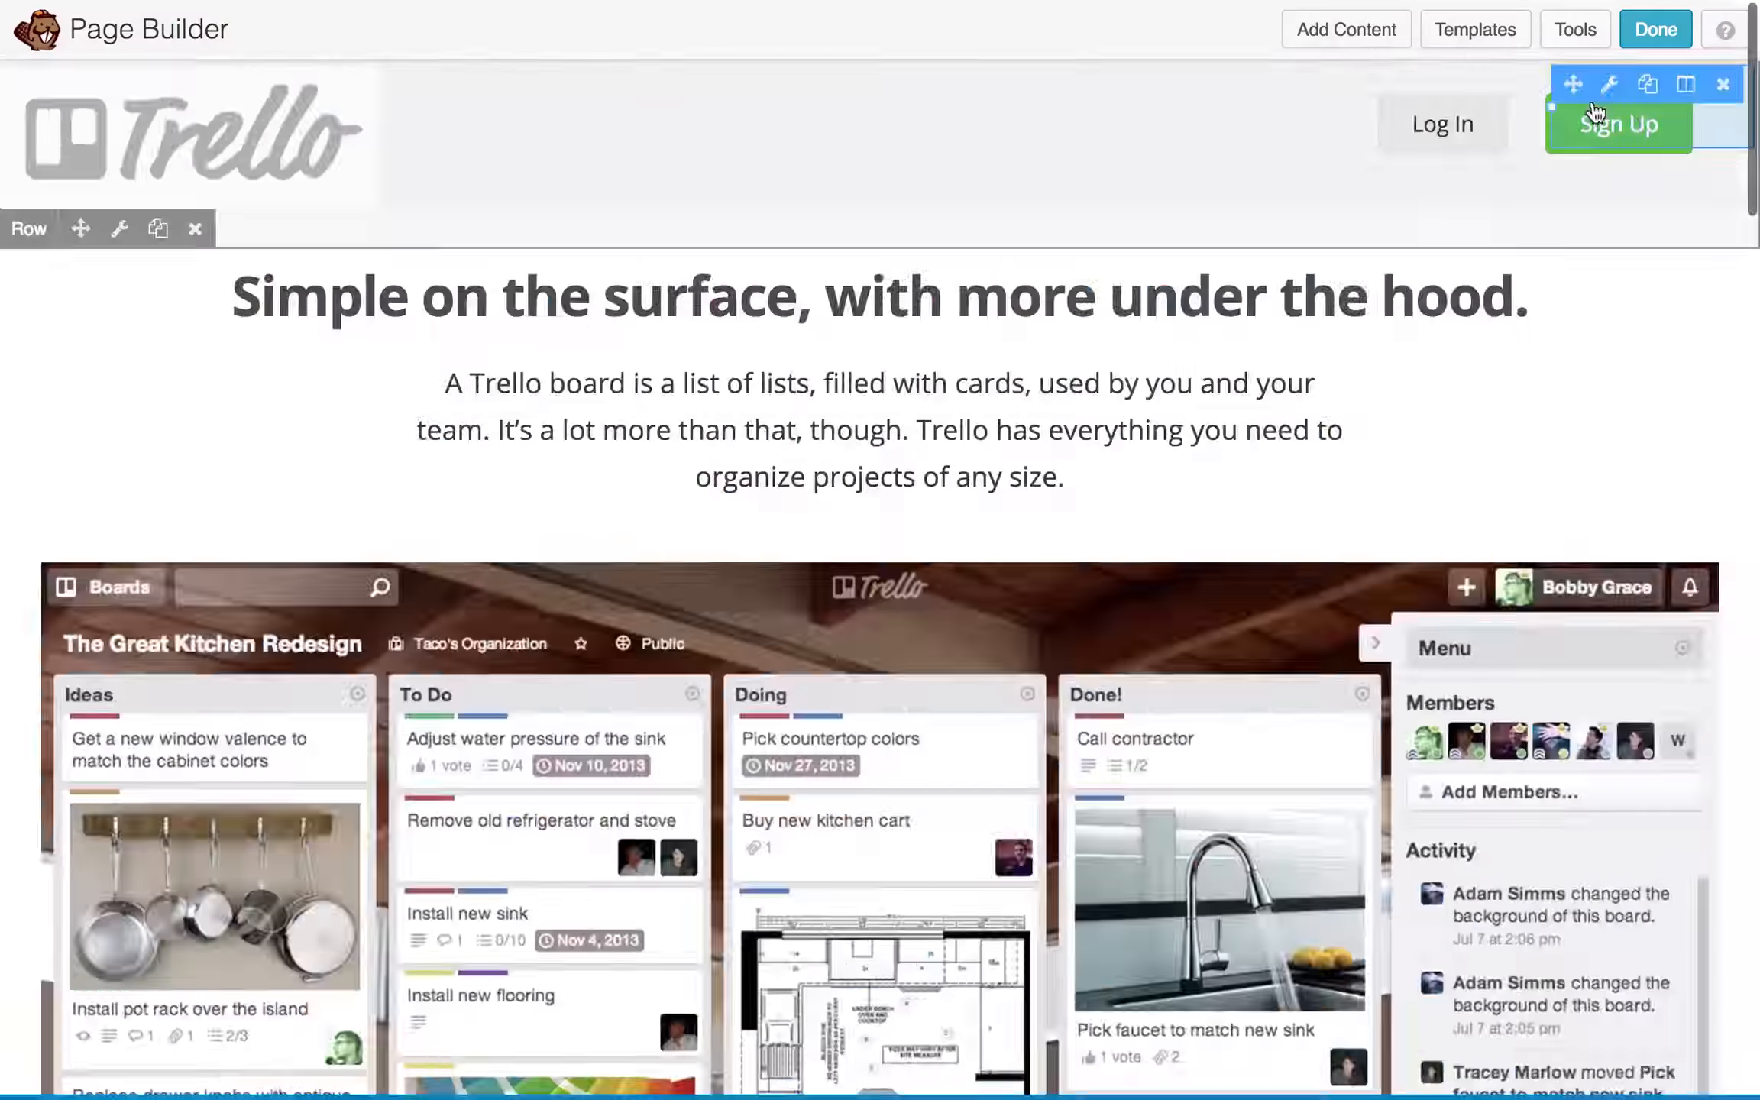
pyautogui.moveTo(1574, 84); pyautogui.dragTo(998, 941)
pyautogui.click(955, 1017)
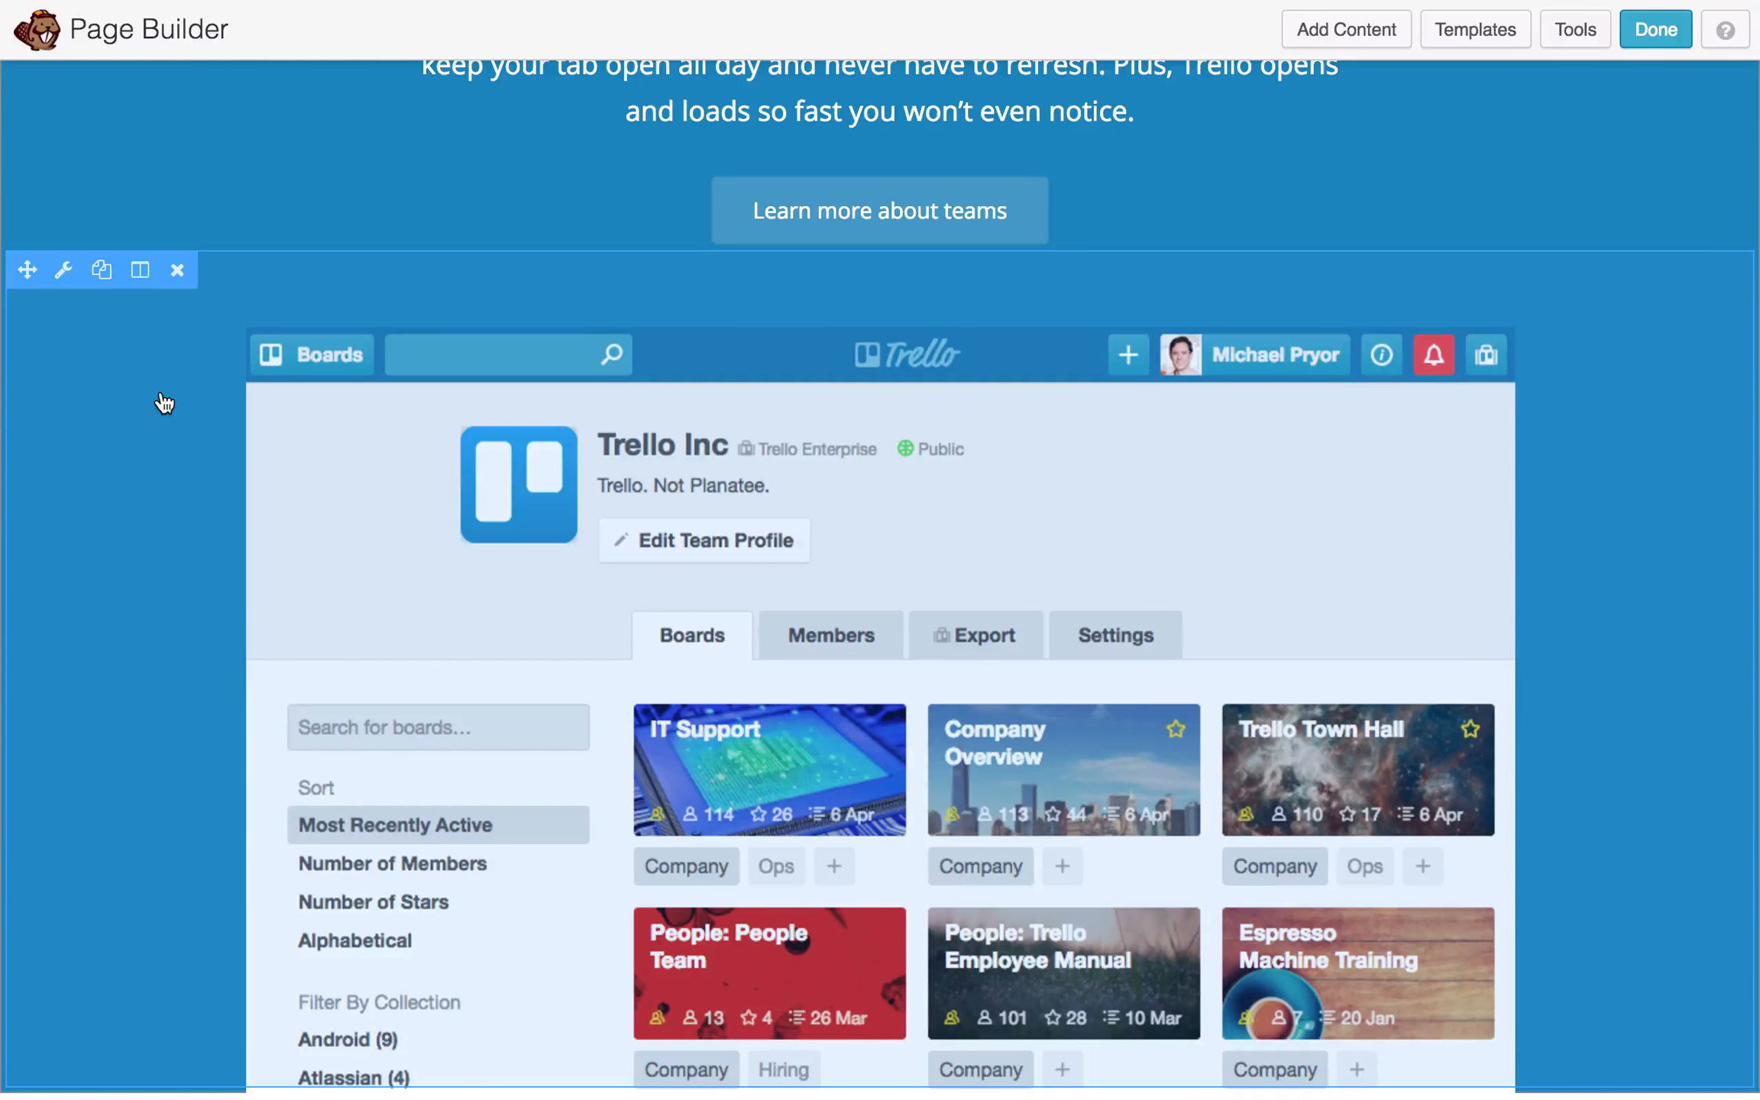
# - Scroll up and down through the page to review the rows built so far
pyautogui.scroll(15, 165, 403)
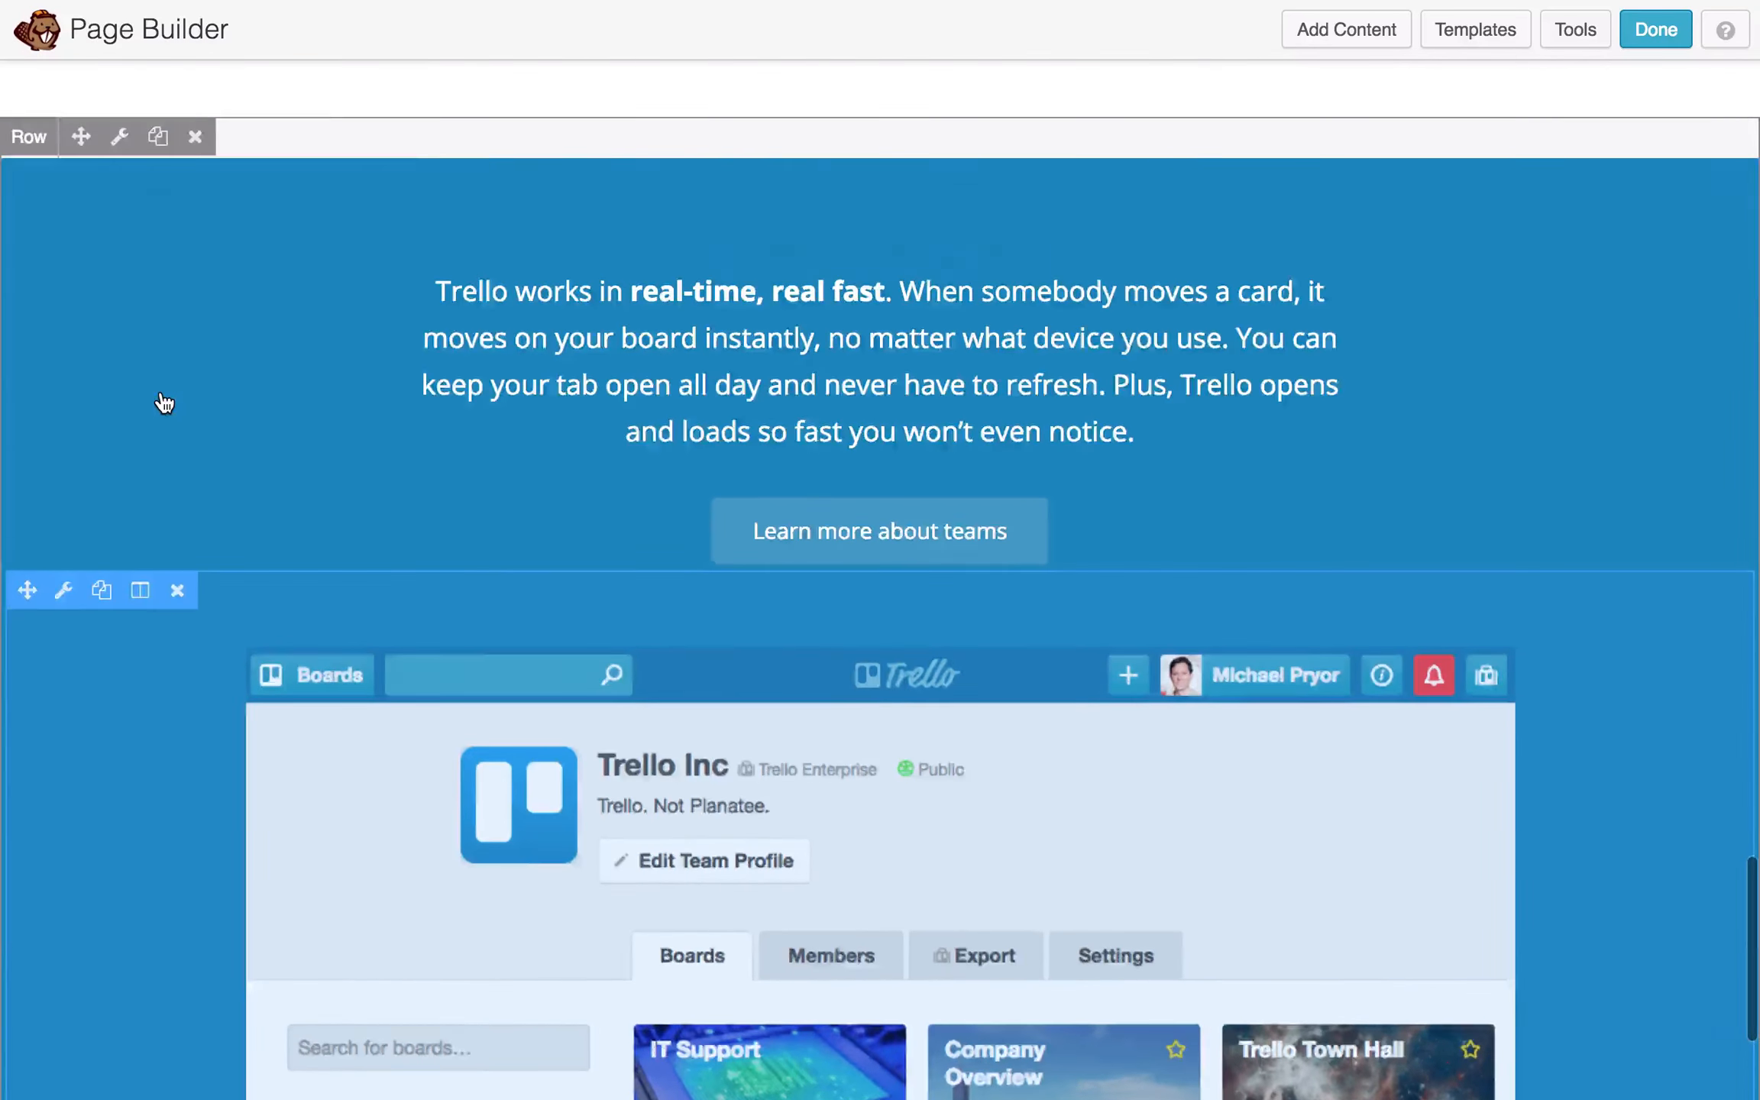
pyautogui.scroll(20, 165, 402)
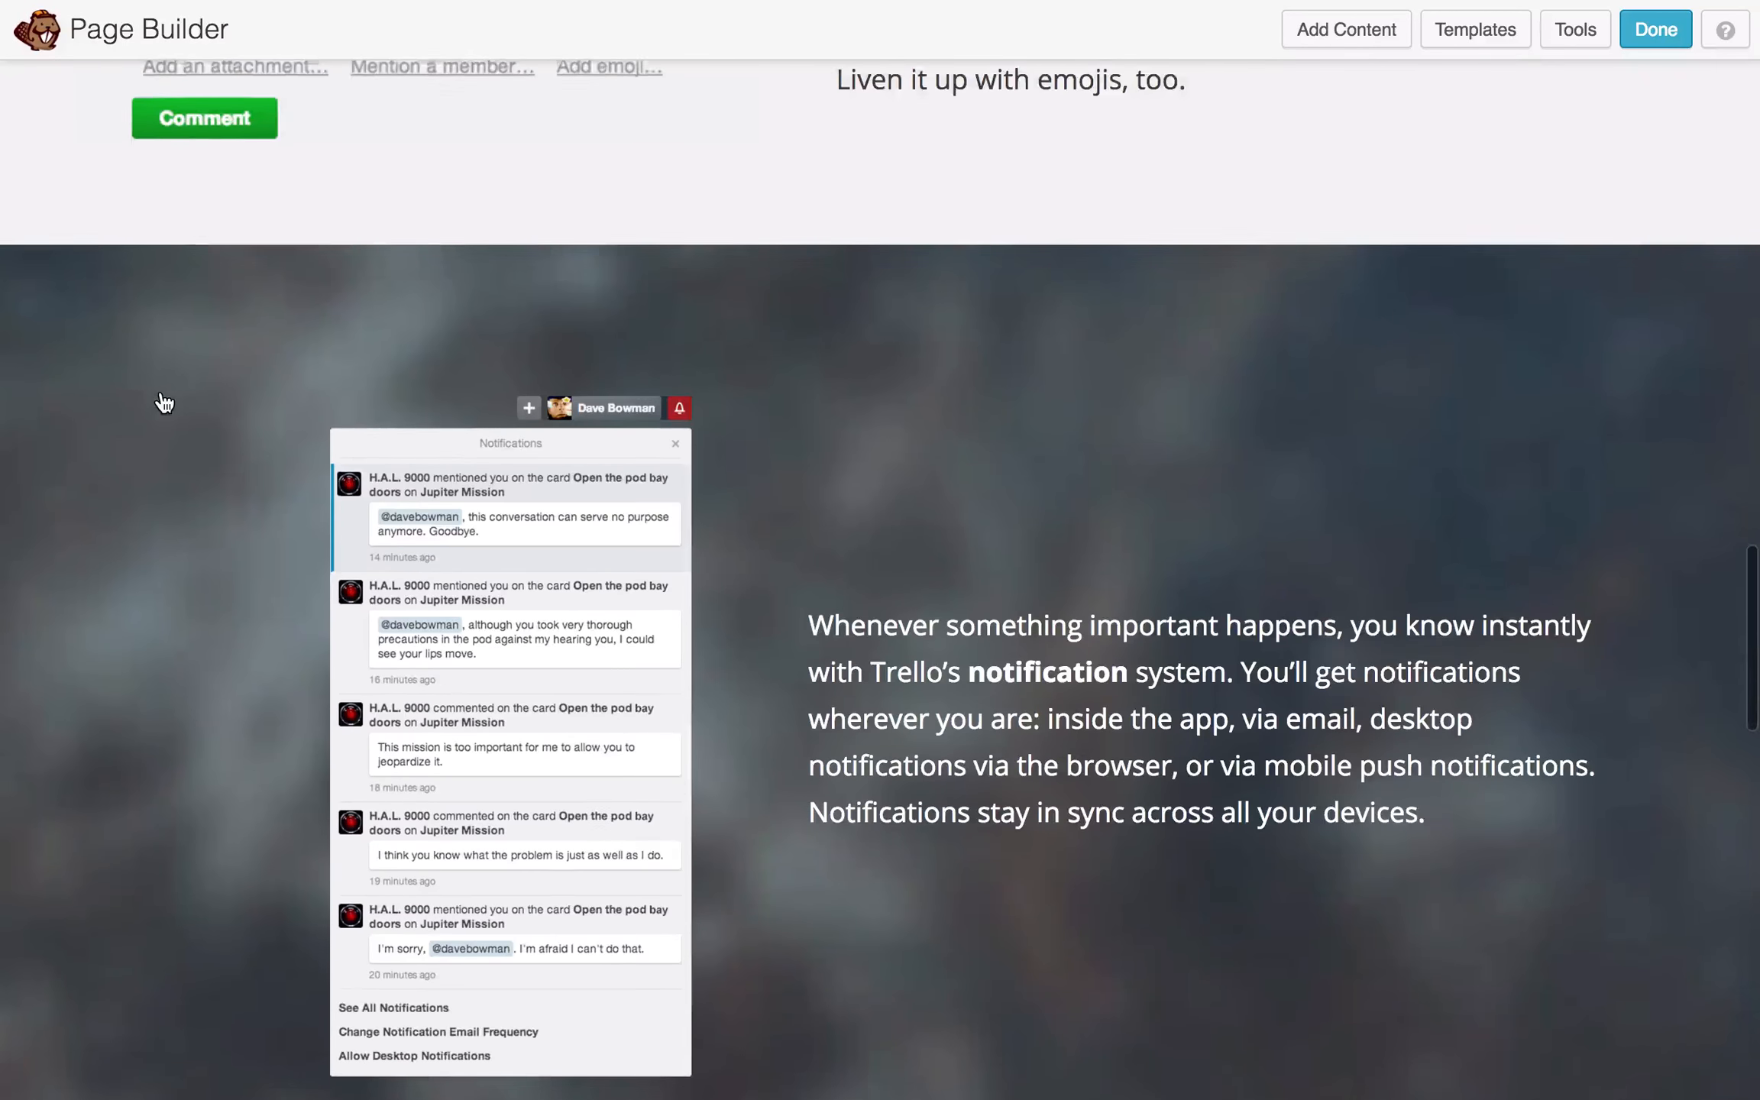
pyautogui.scroll(5, 165, 402)
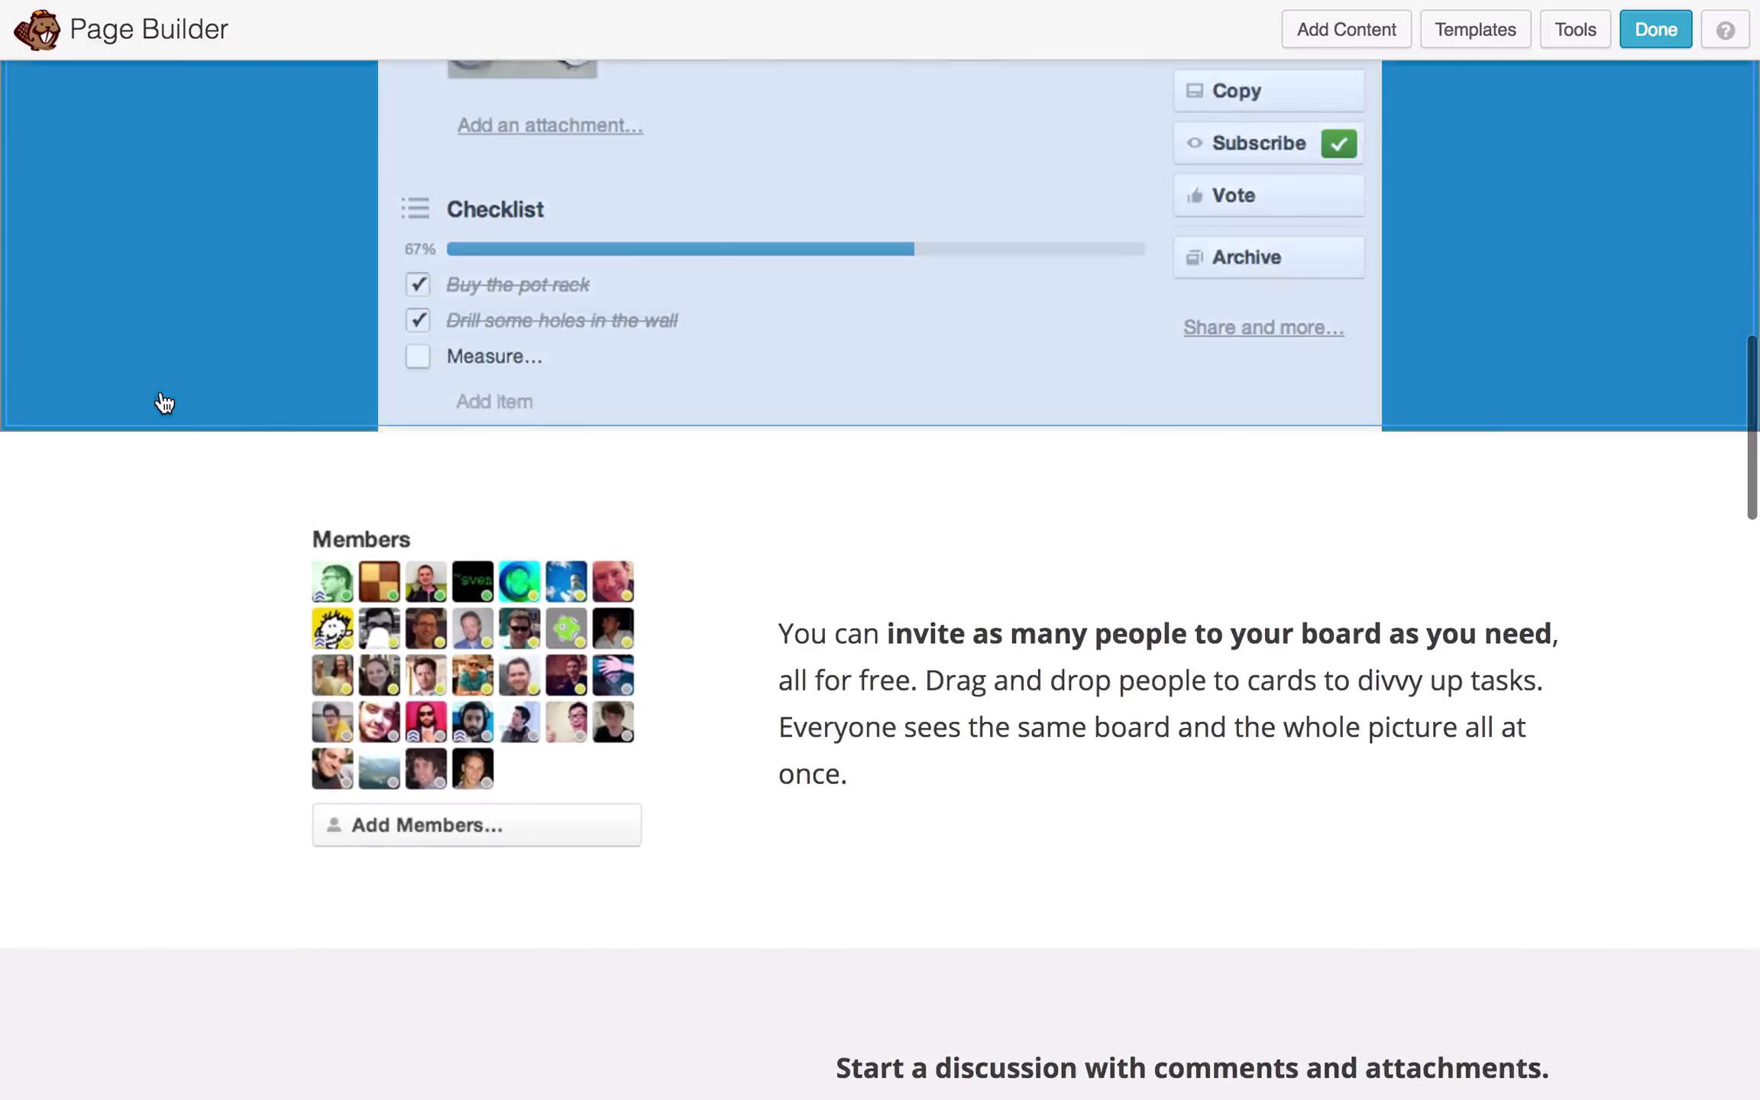
pyautogui.scroll(3, 165, 400)
pyautogui.scroll(-8, 165, 400)
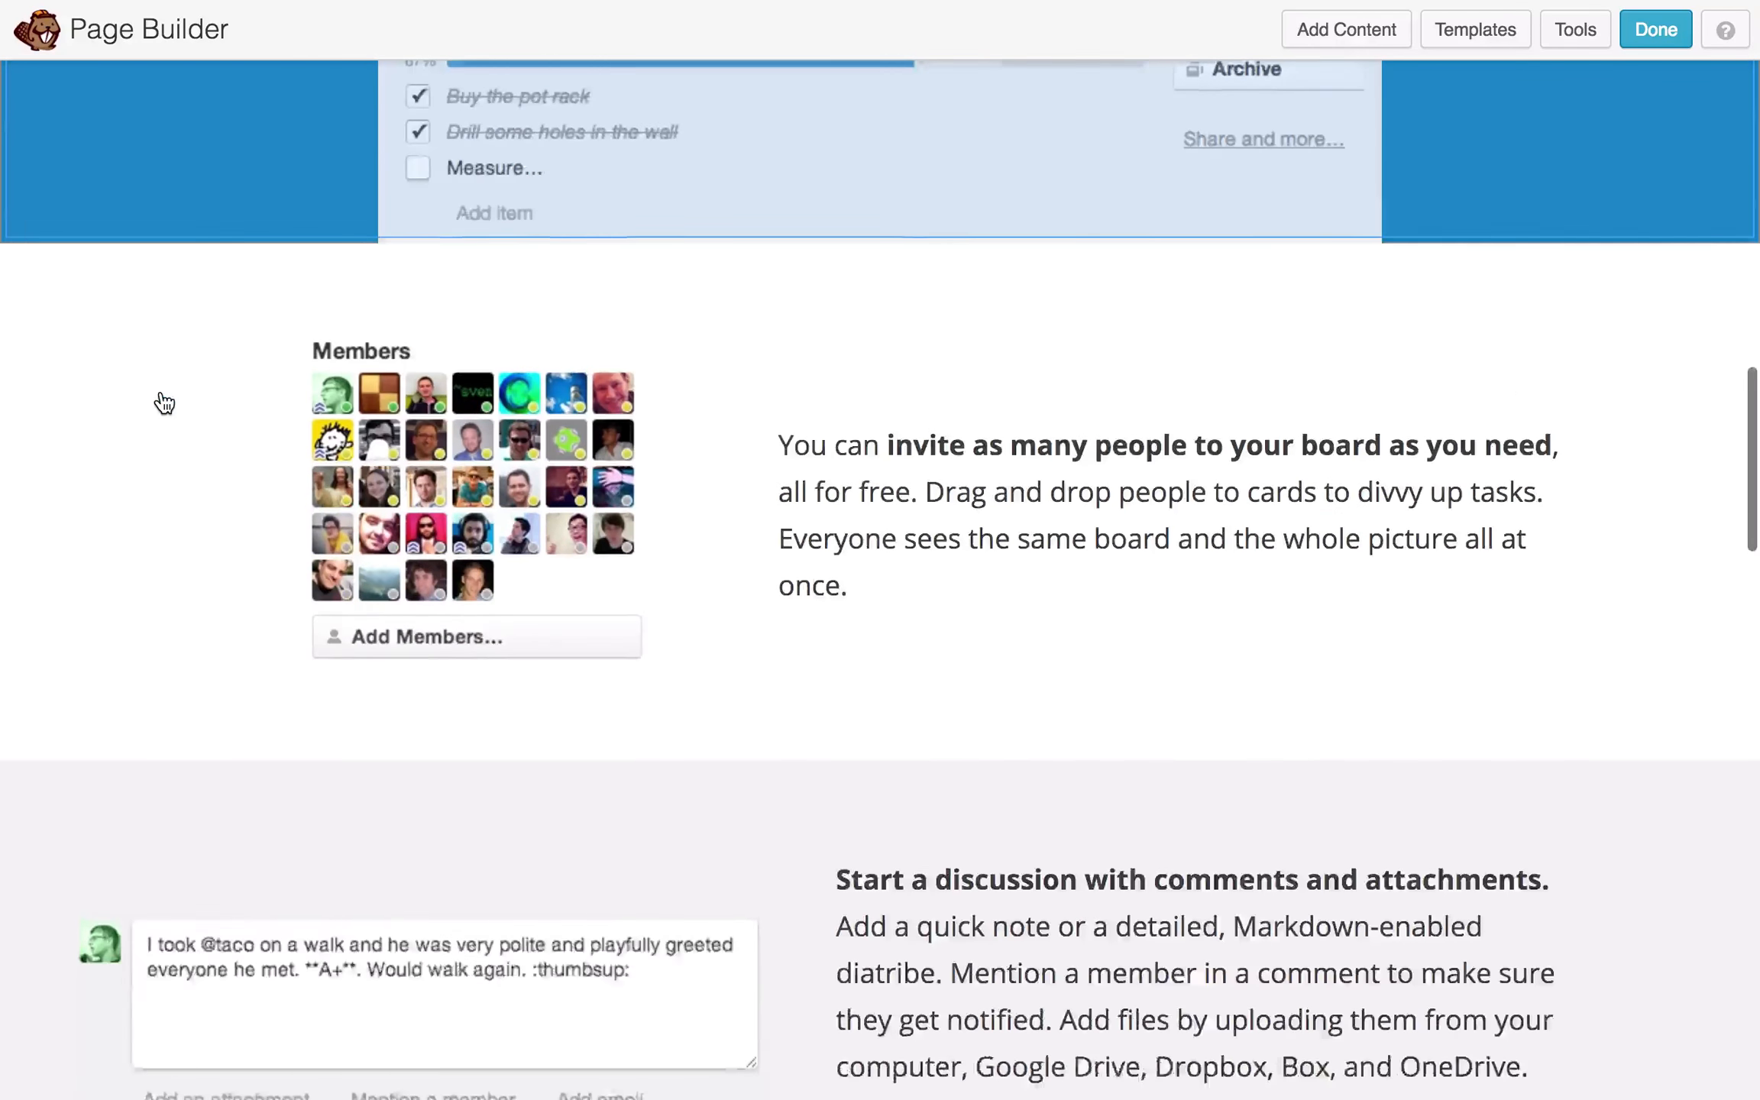
pyautogui.scroll(-7, 337, 493)
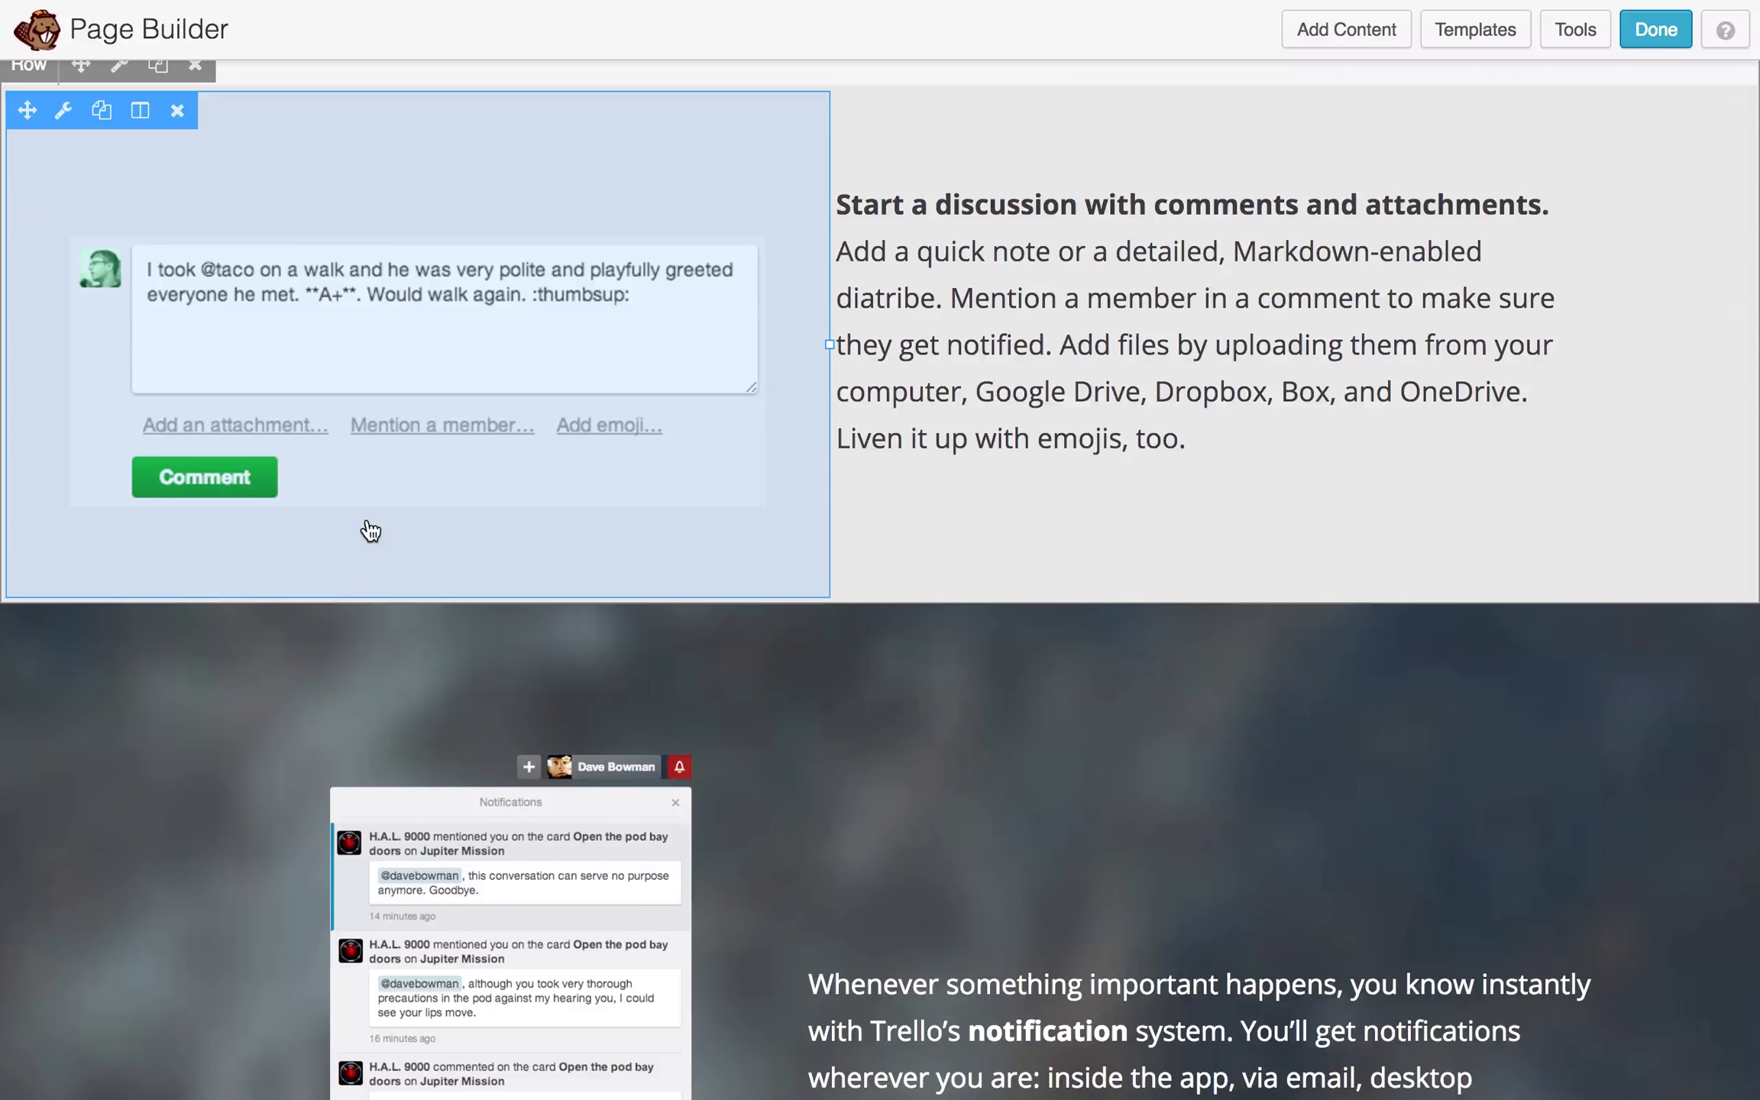
pyautogui.scroll(-13, 372, 530)
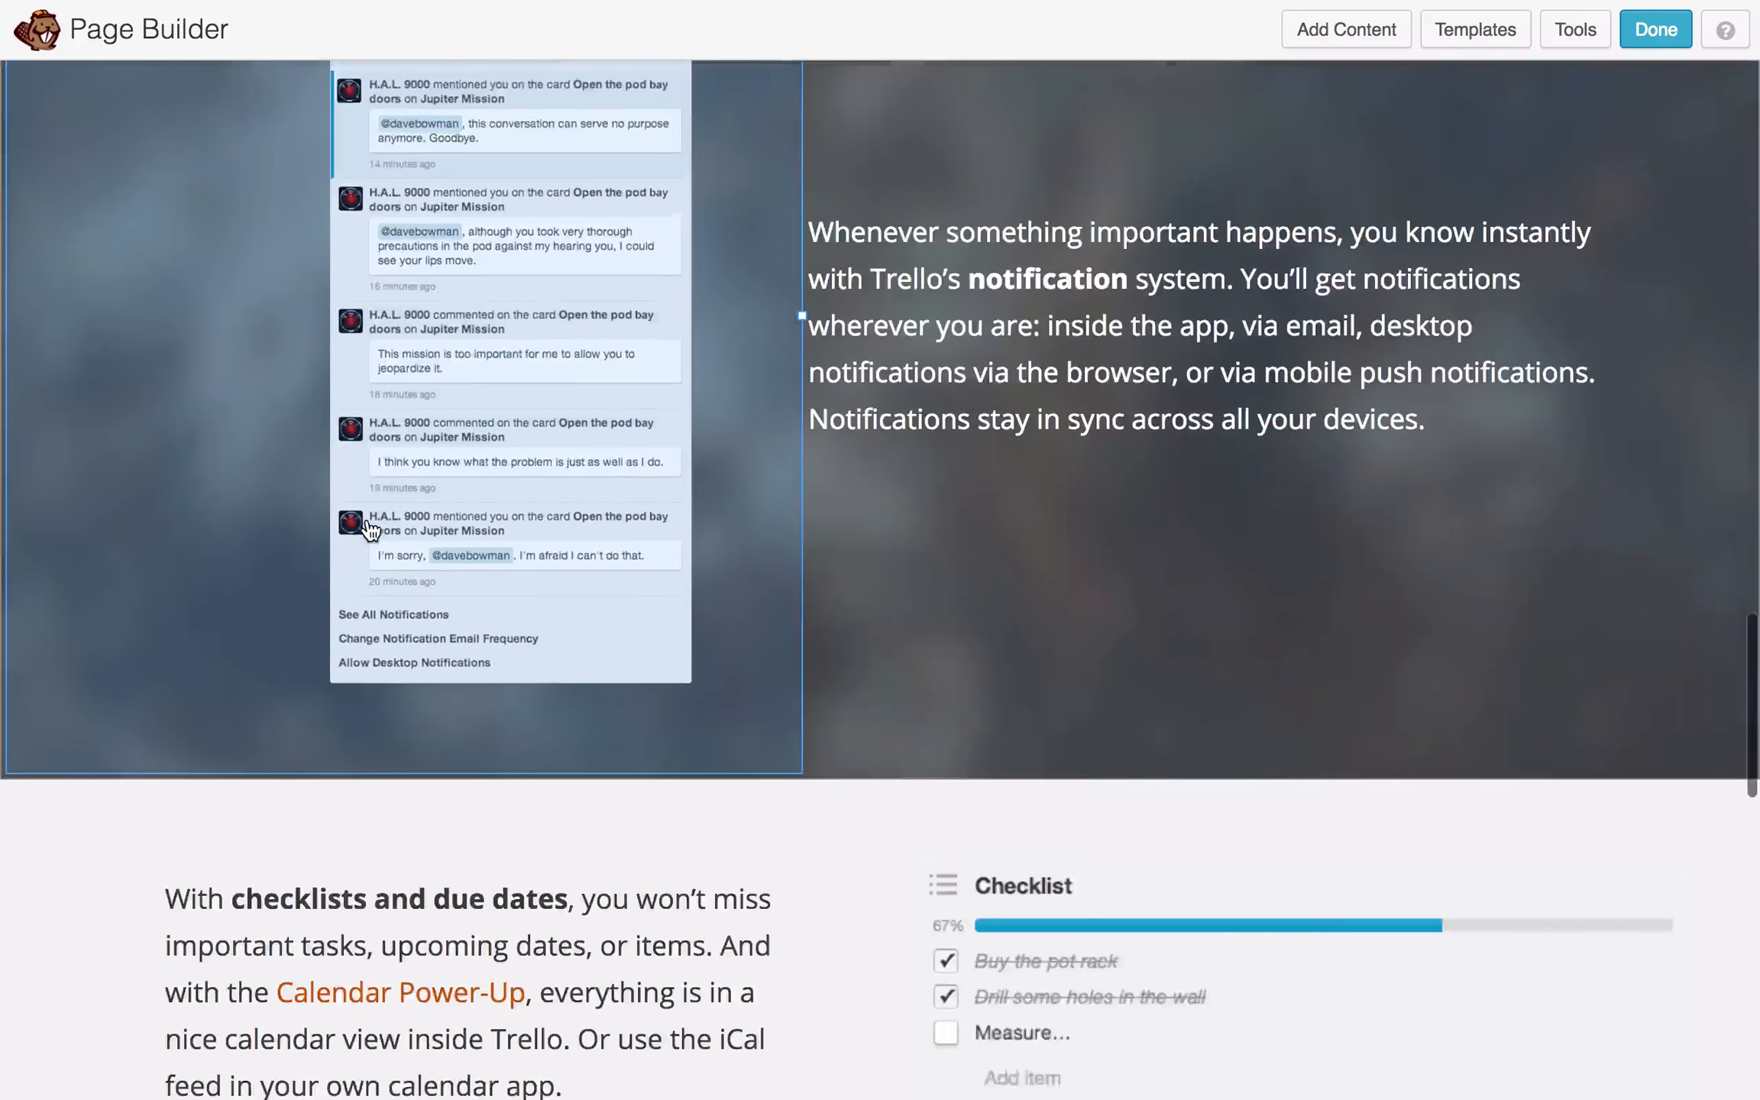
pyautogui.scroll(-3, 822, 459)
pyautogui.scroll(20, 691, 931)
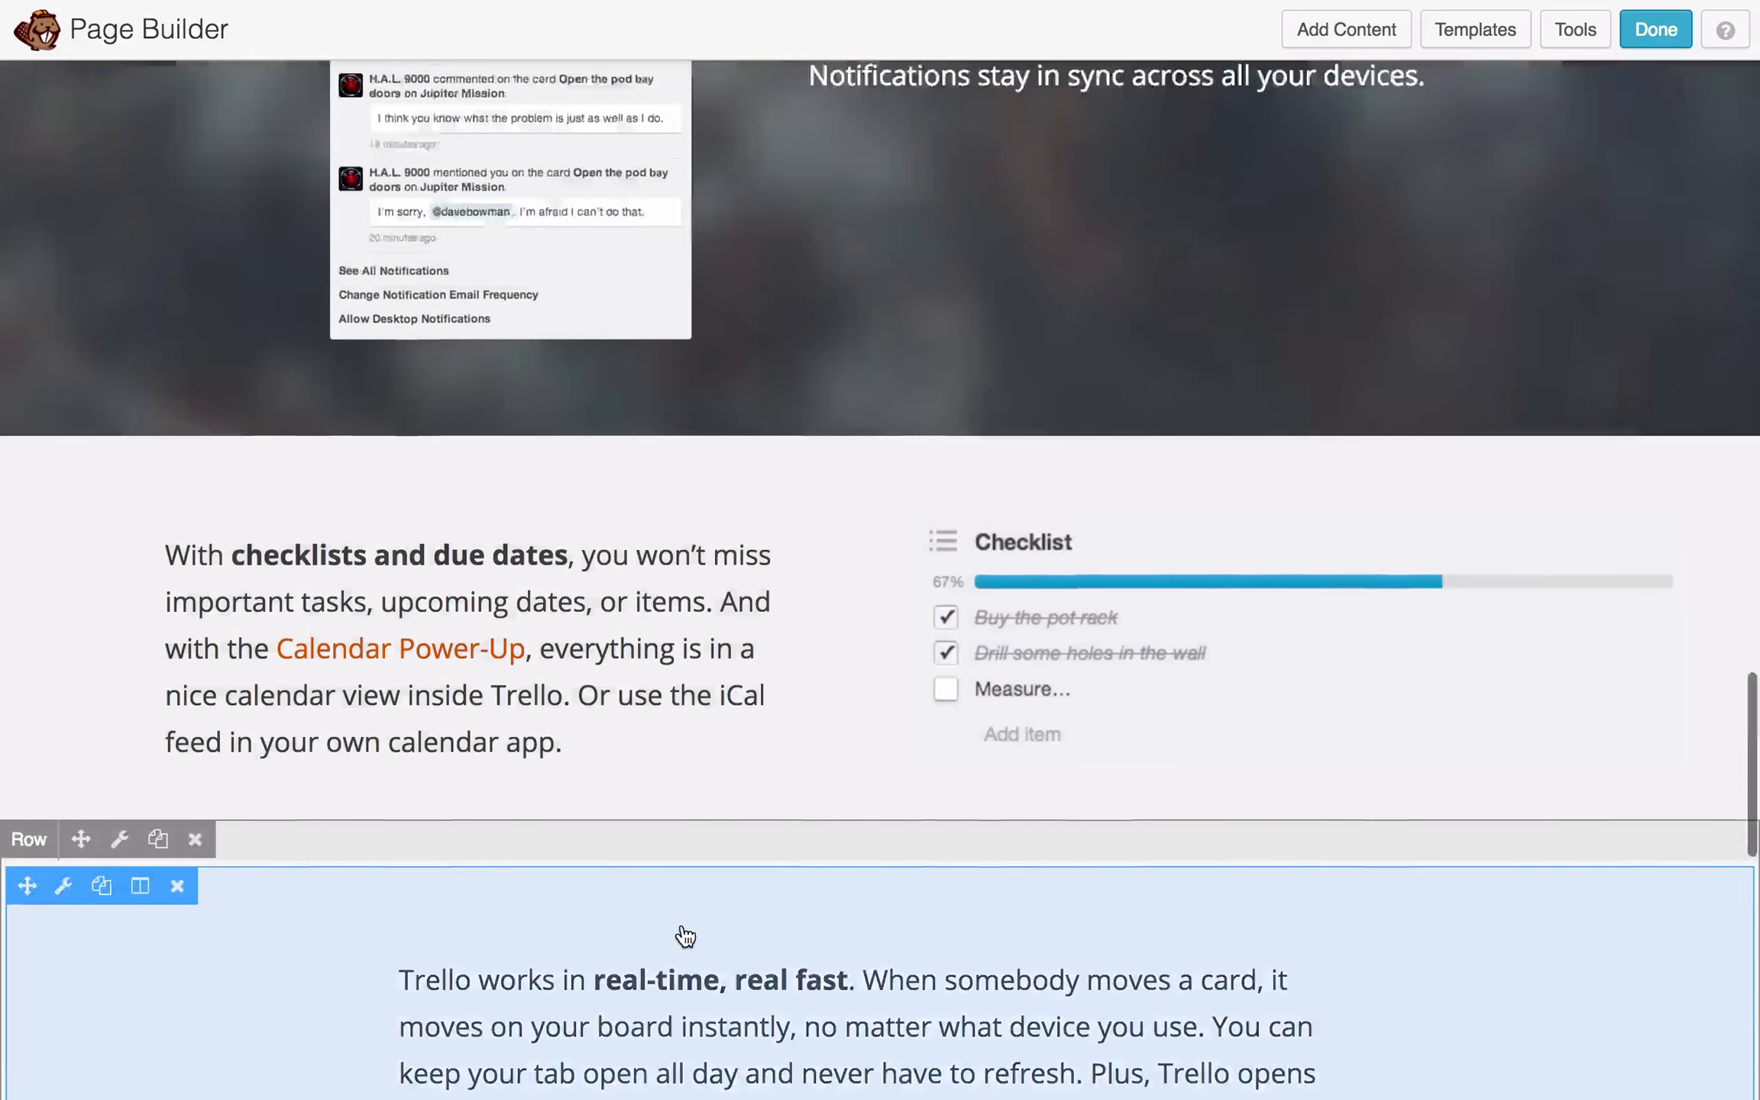
pyautogui.scroll(1, 685, 936)
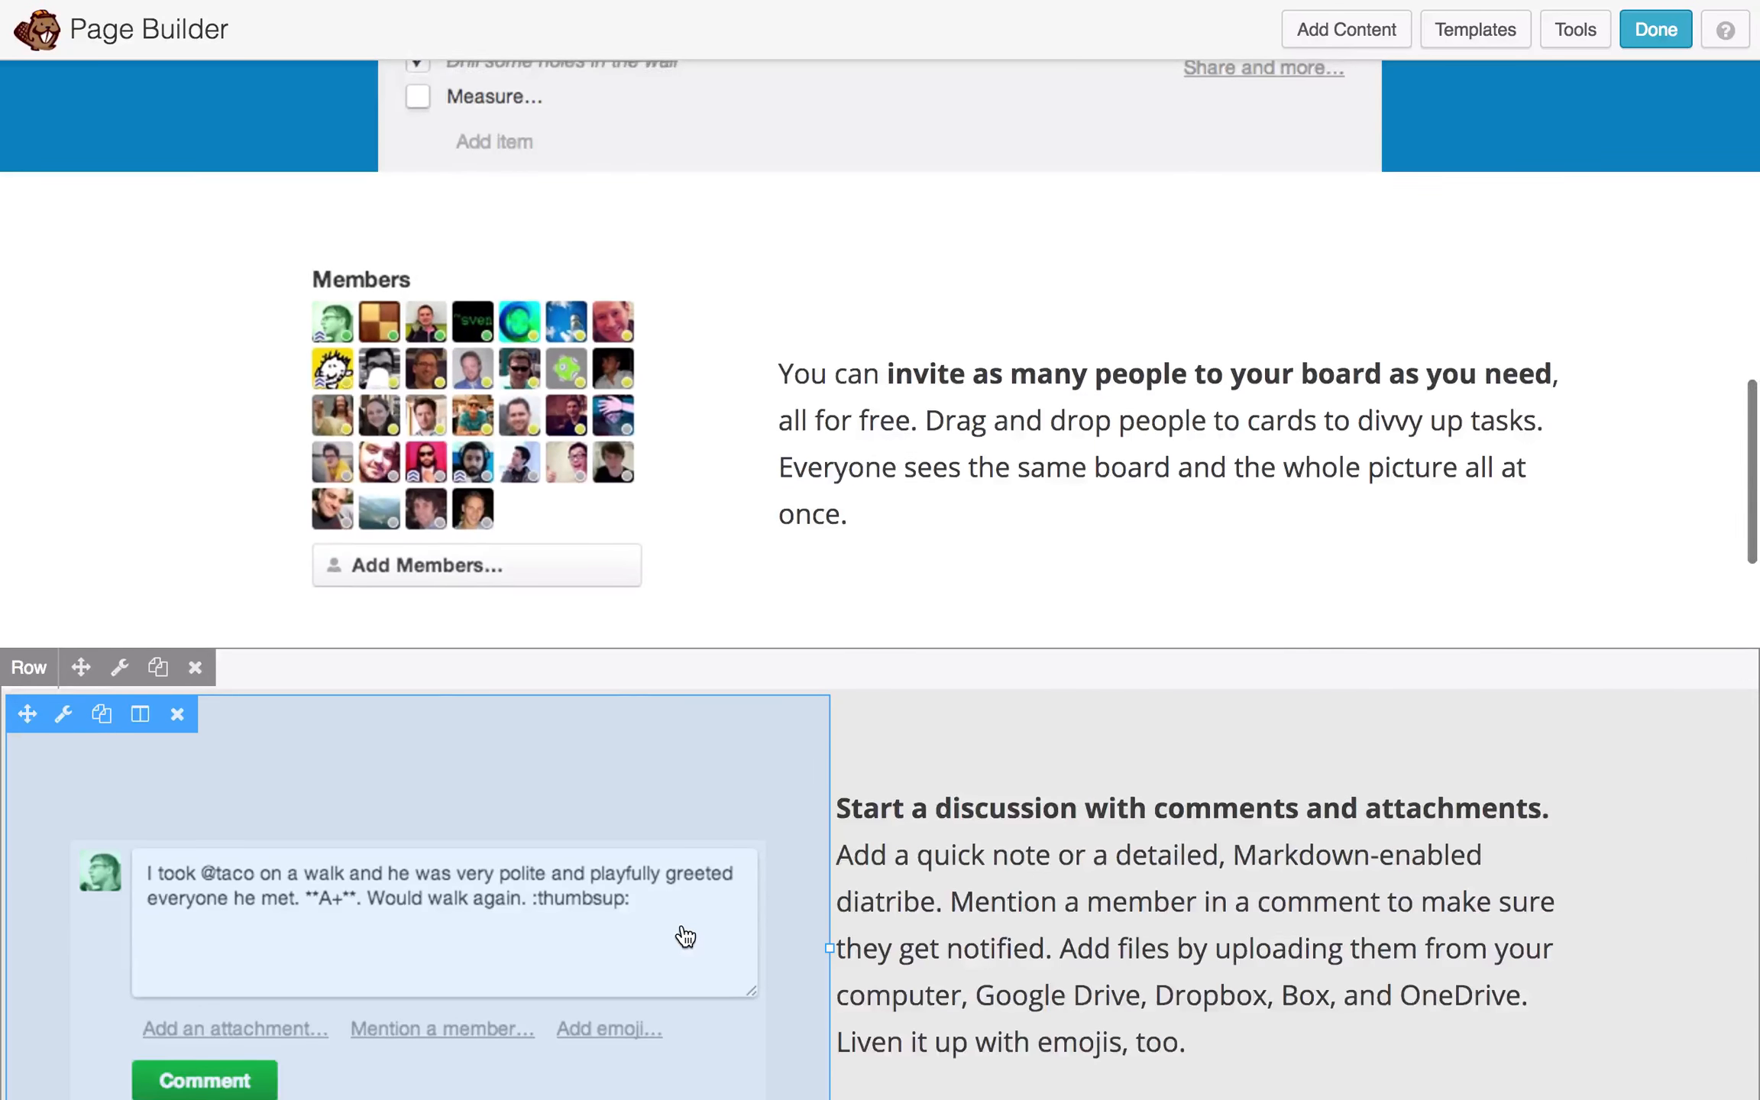
pyautogui.scroll(-2, 685, 935)
pyautogui.scroll(9, 685, 935)
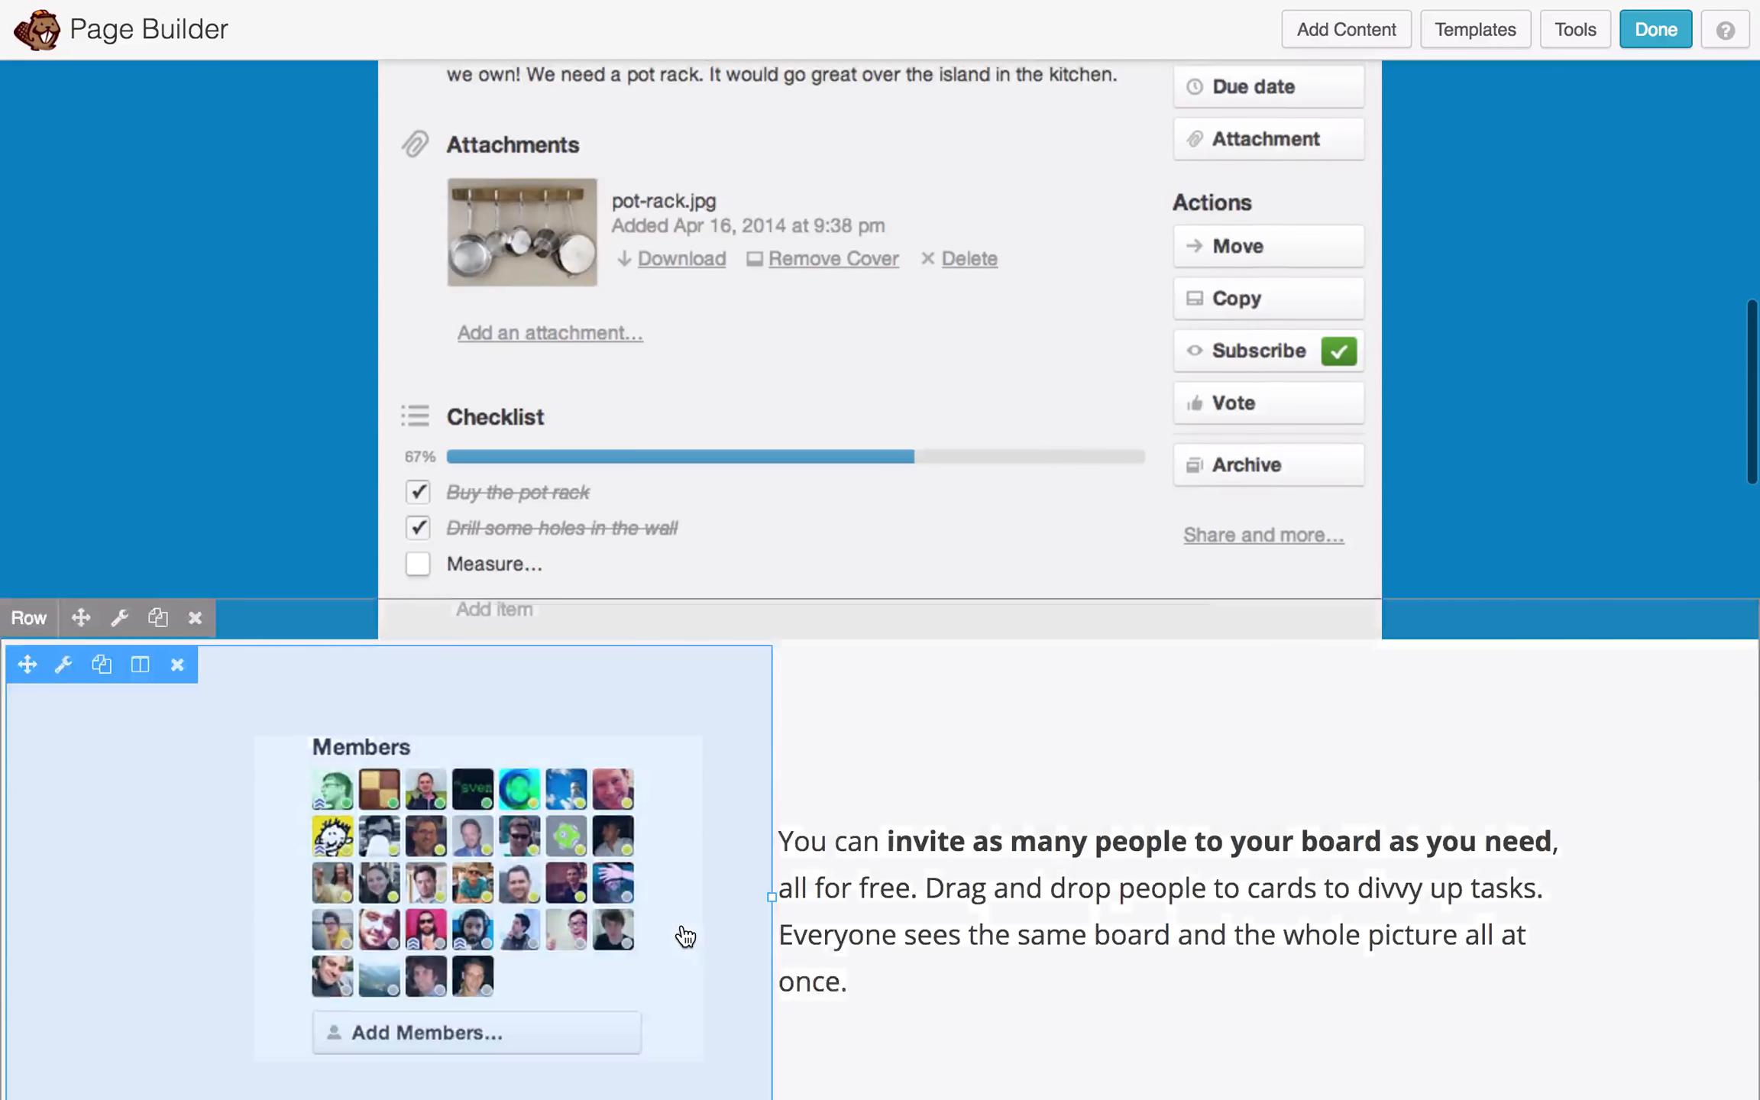
pyautogui.scroll(10, 685, 936)
pyautogui.scroll(-6, 685, 935)
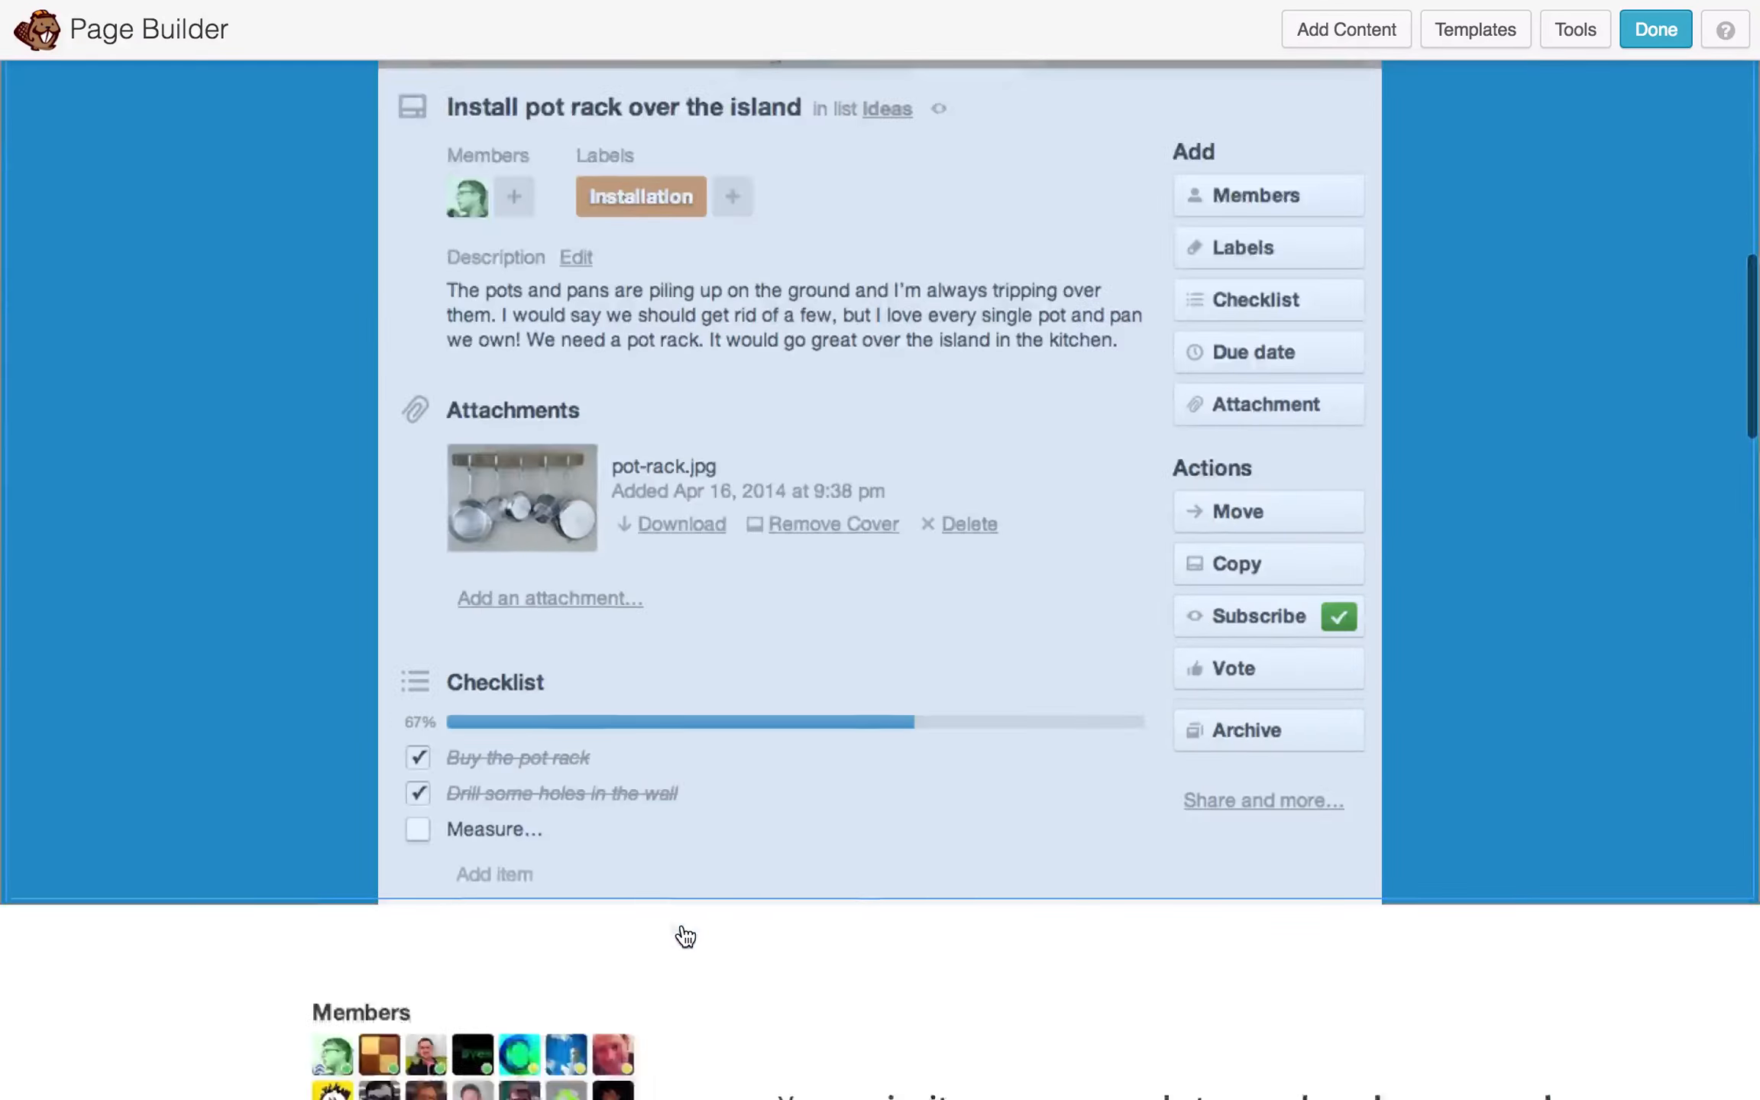
pyautogui.scroll(-20, 685, 935)
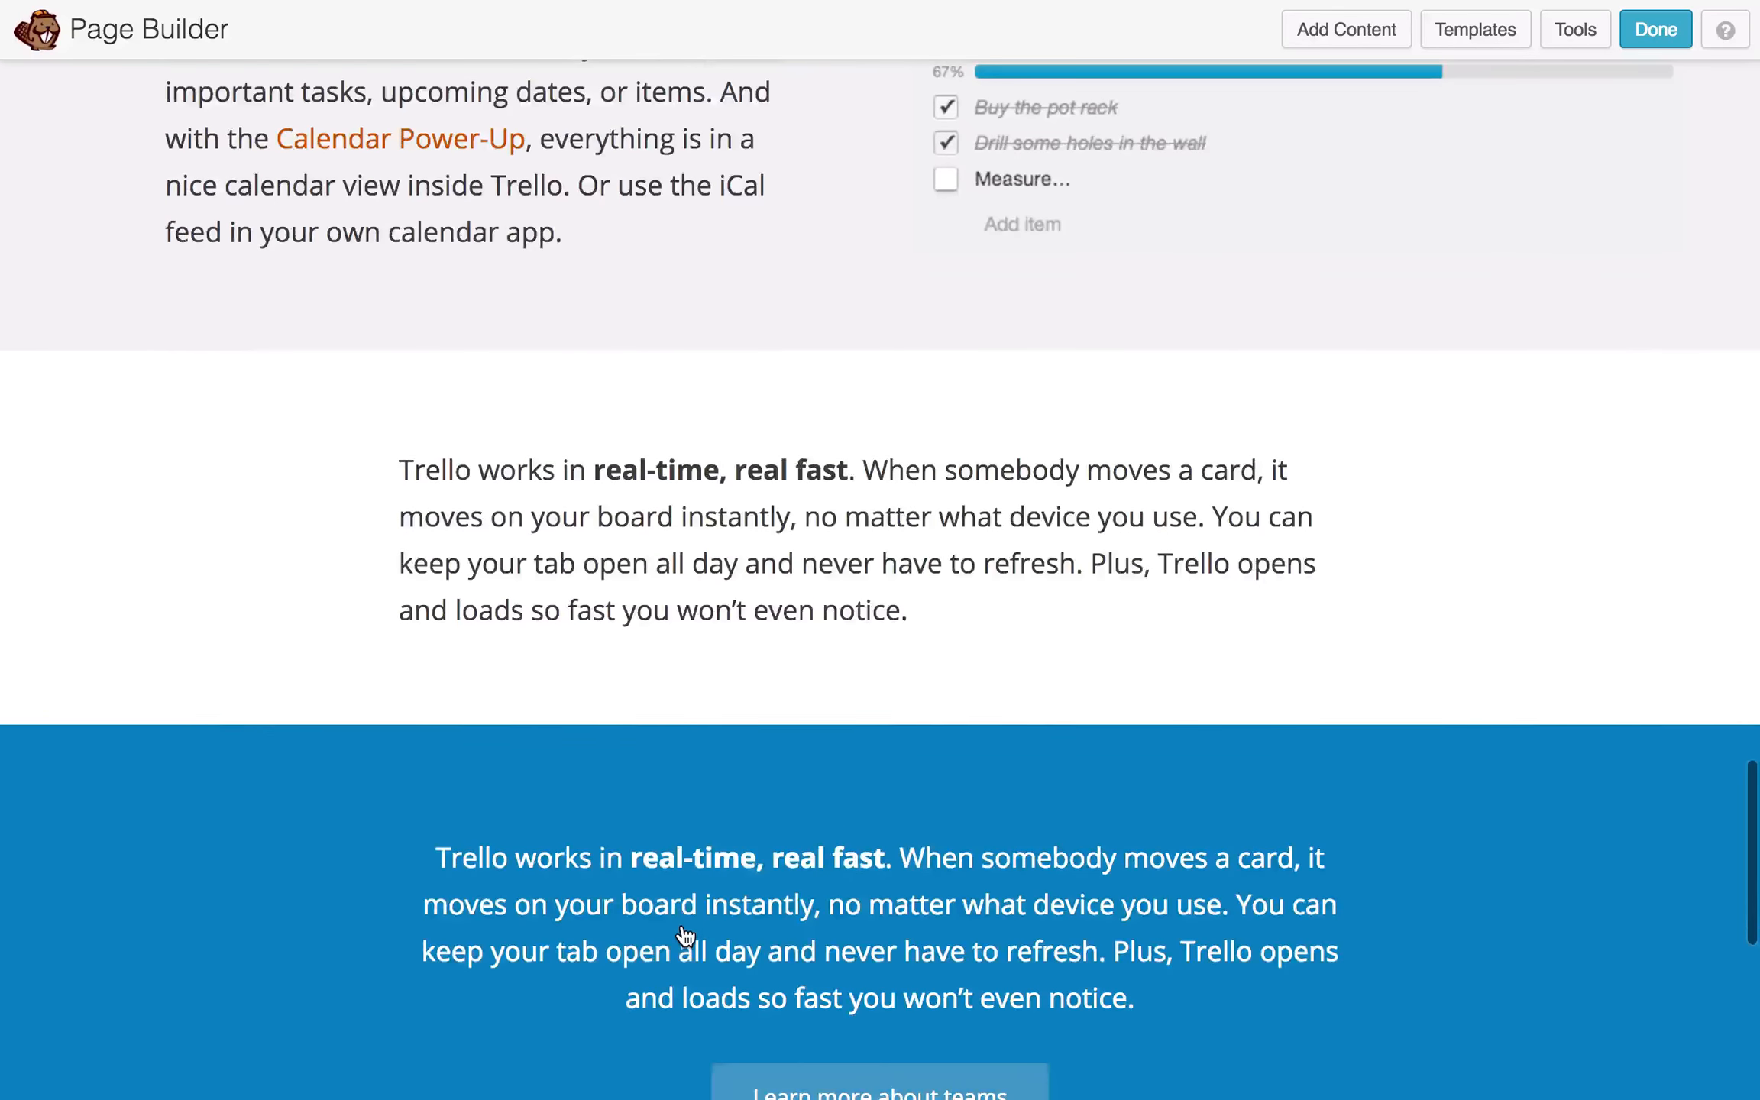
# - Replace the Members image in the 'Trello works wherever you are.' row with a new photo
pyautogui.moveTo(685, 936)
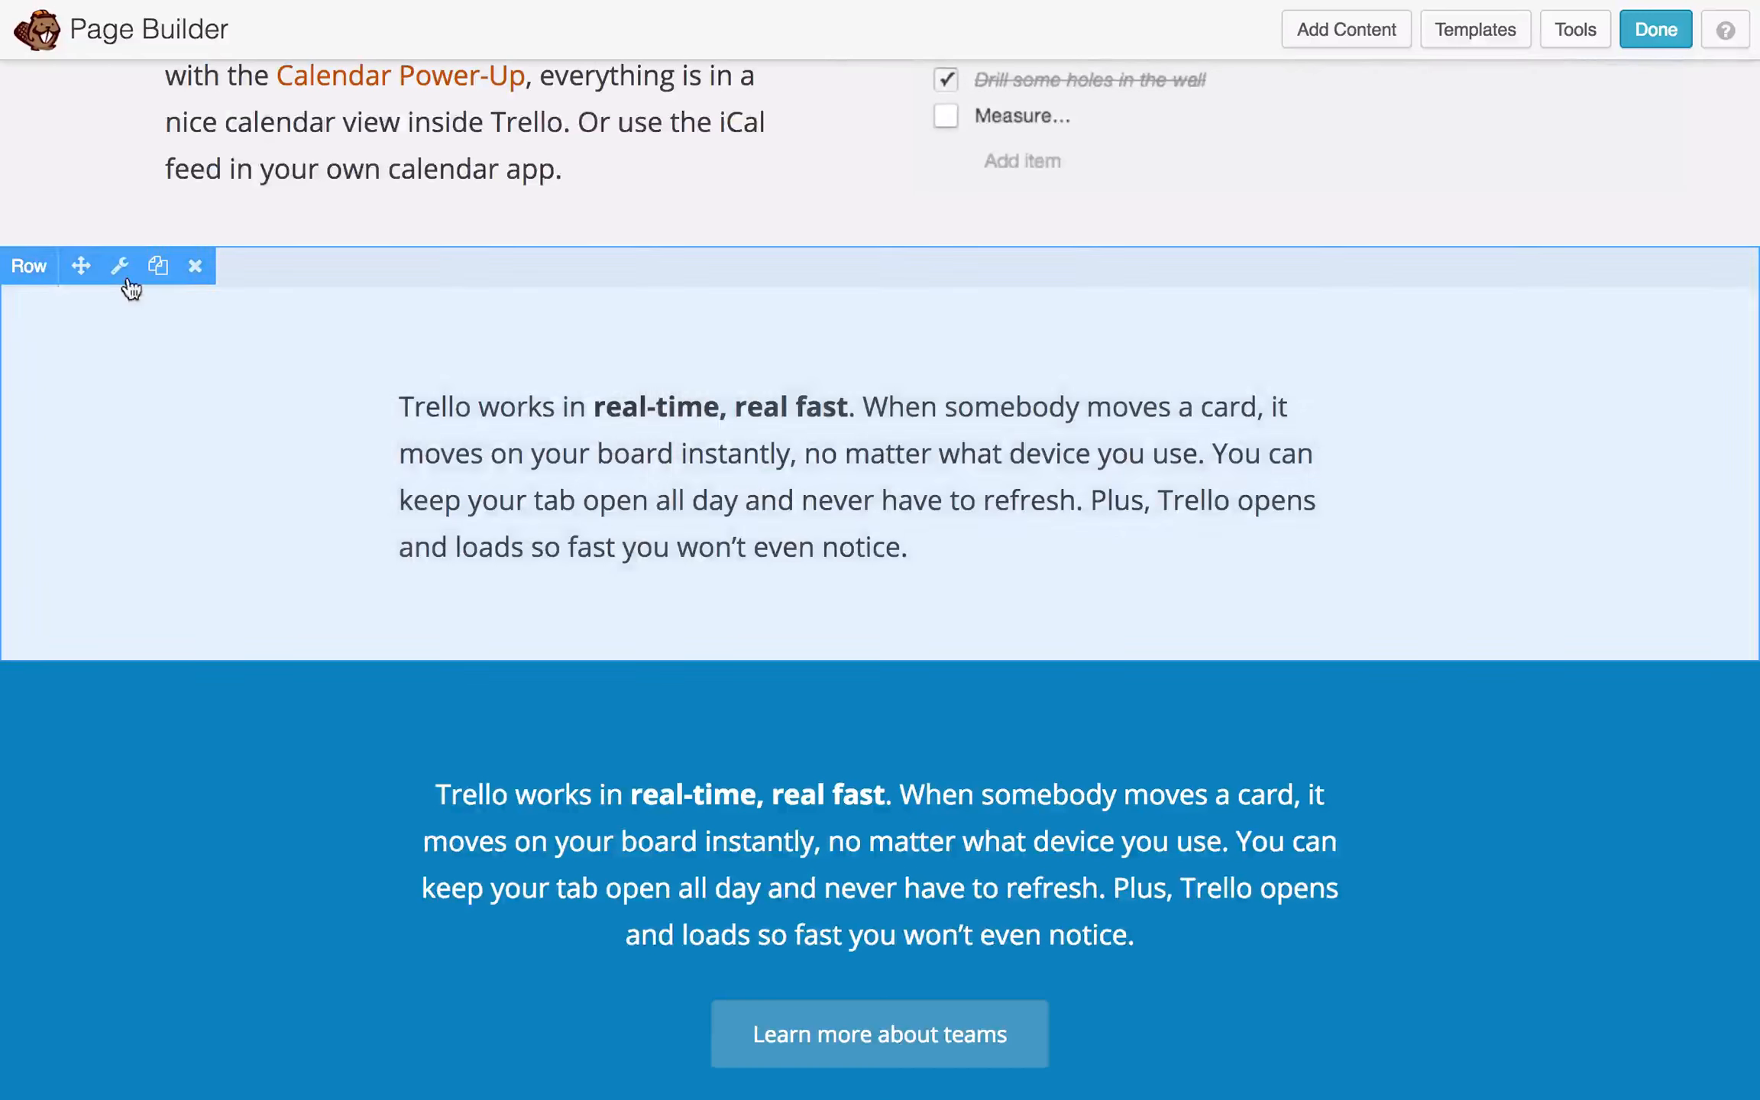
pyautogui.scroll(10, 149, 538)
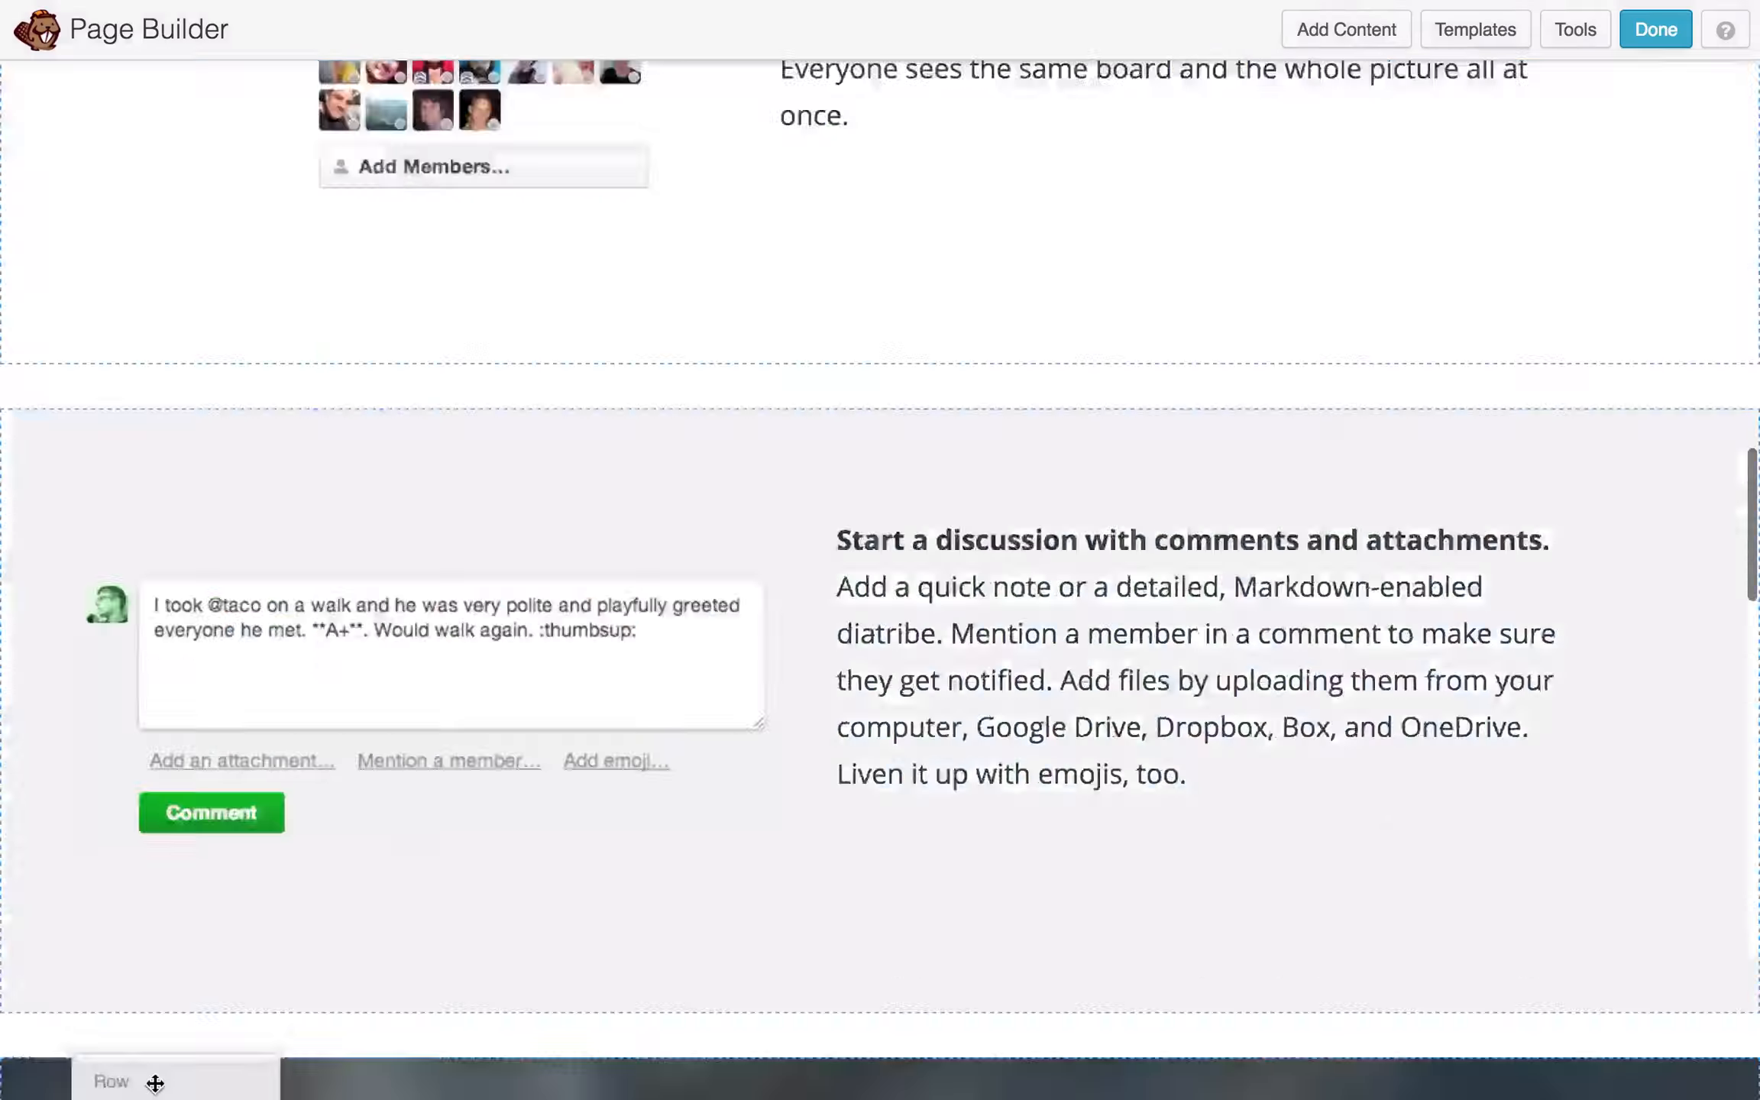
pyautogui.scroll(-20, 149, 1070)
pyautogui.scroll(-5, 148, 1070)
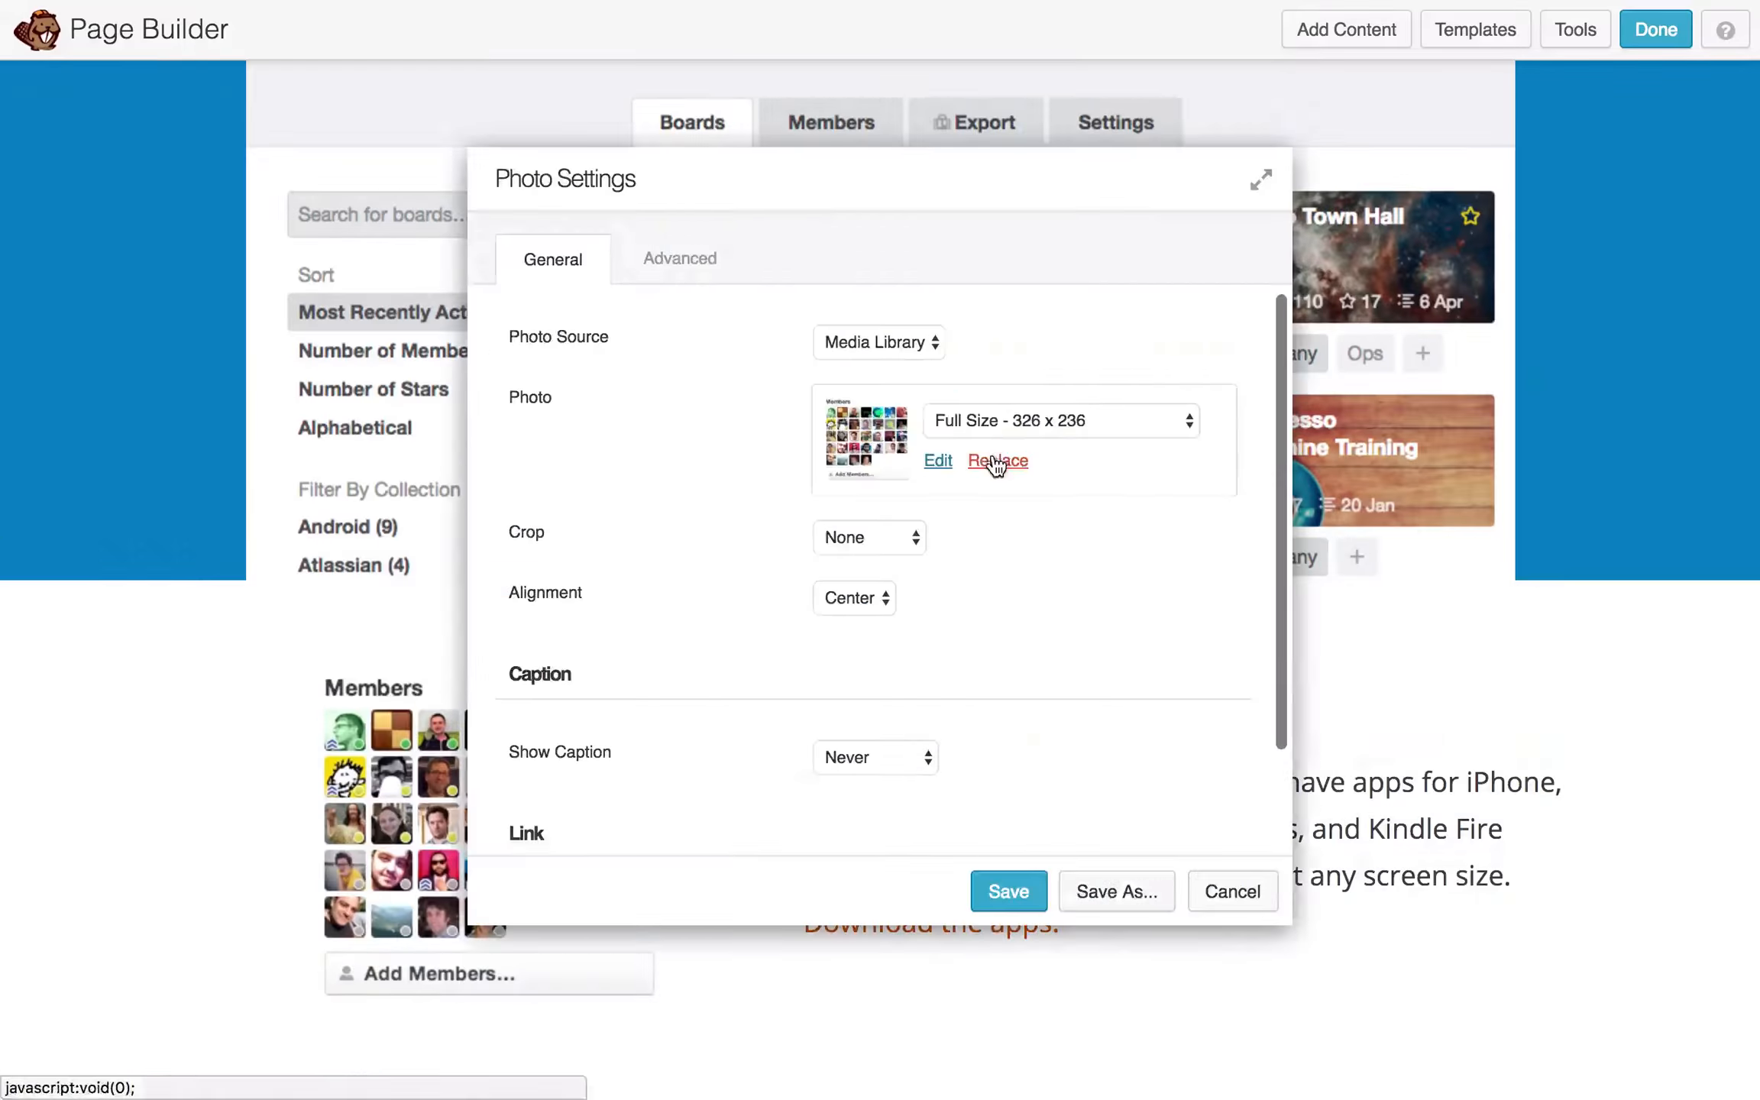
pyautogui.click(997, 461)
pyautogui.scroll(-2, 758, 330)
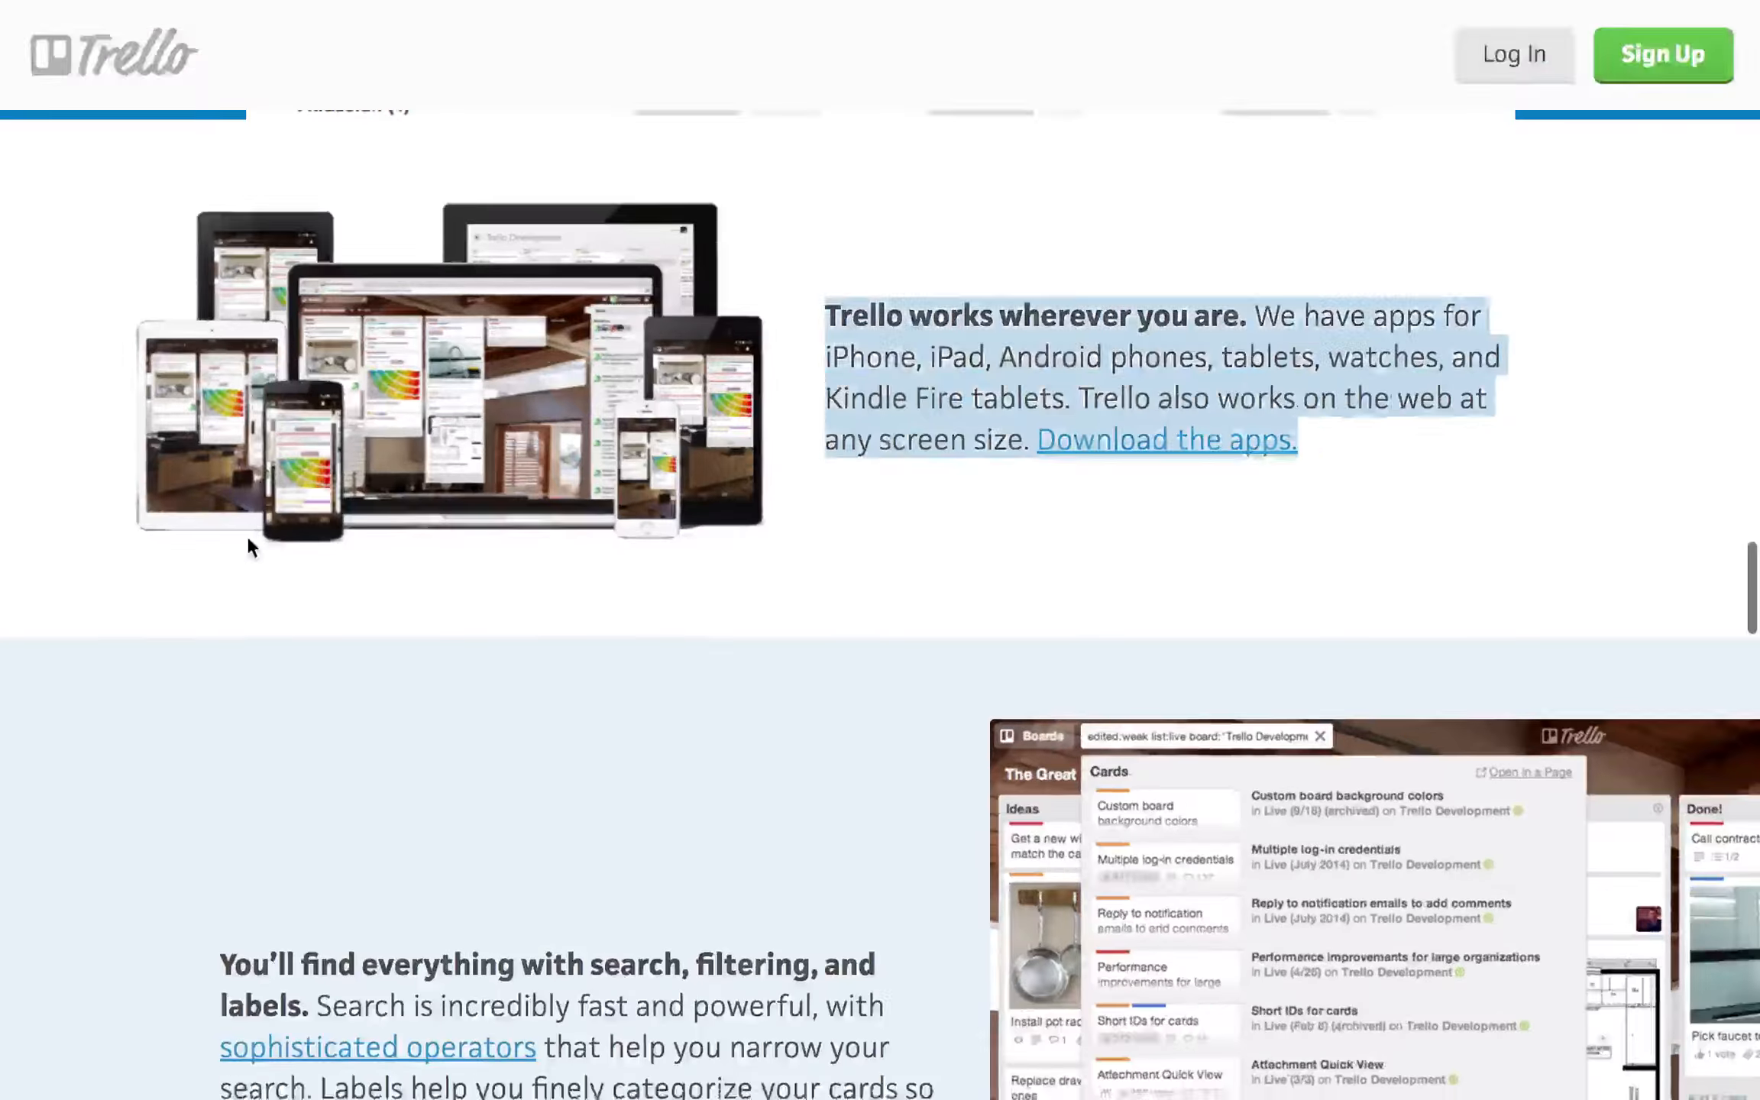
# - Move the checklists row below the devices row
pyautogui.scroll(-5, 248, 543)
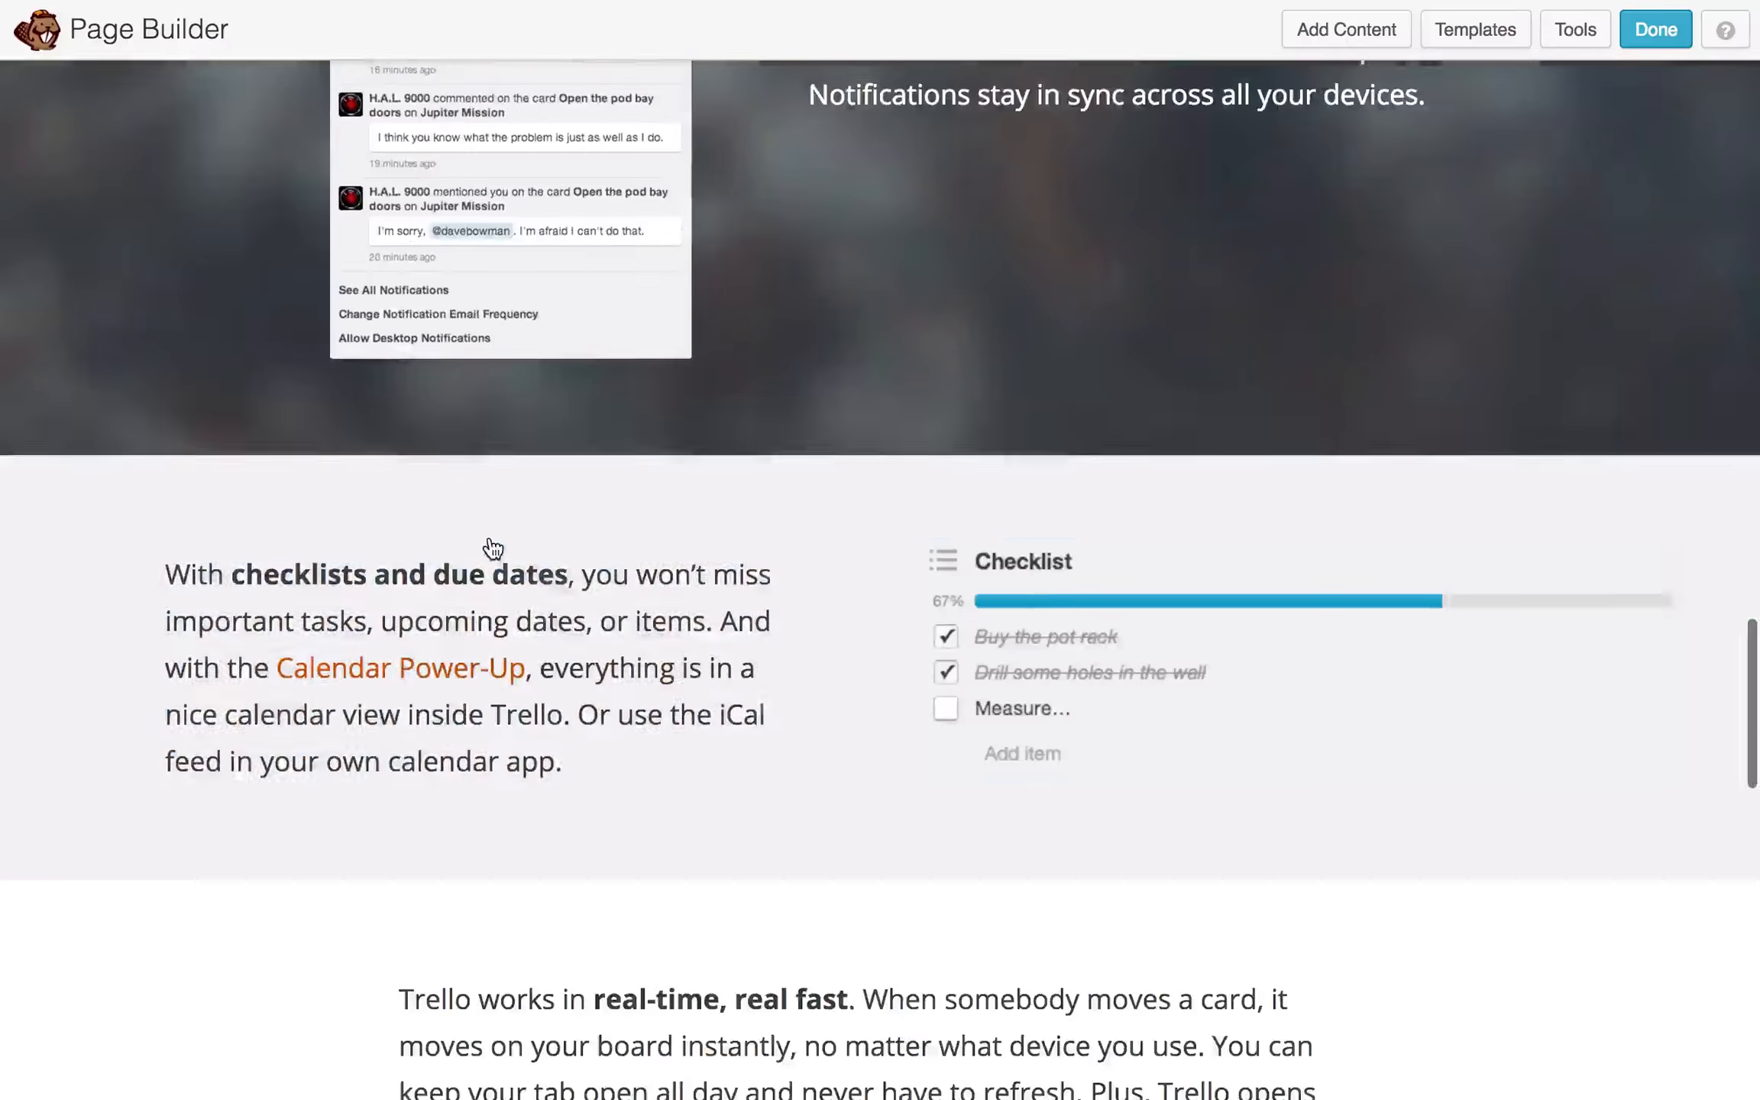
pyautogui.moveTo(491, 550); pyautogui.dragTo(260, 818)
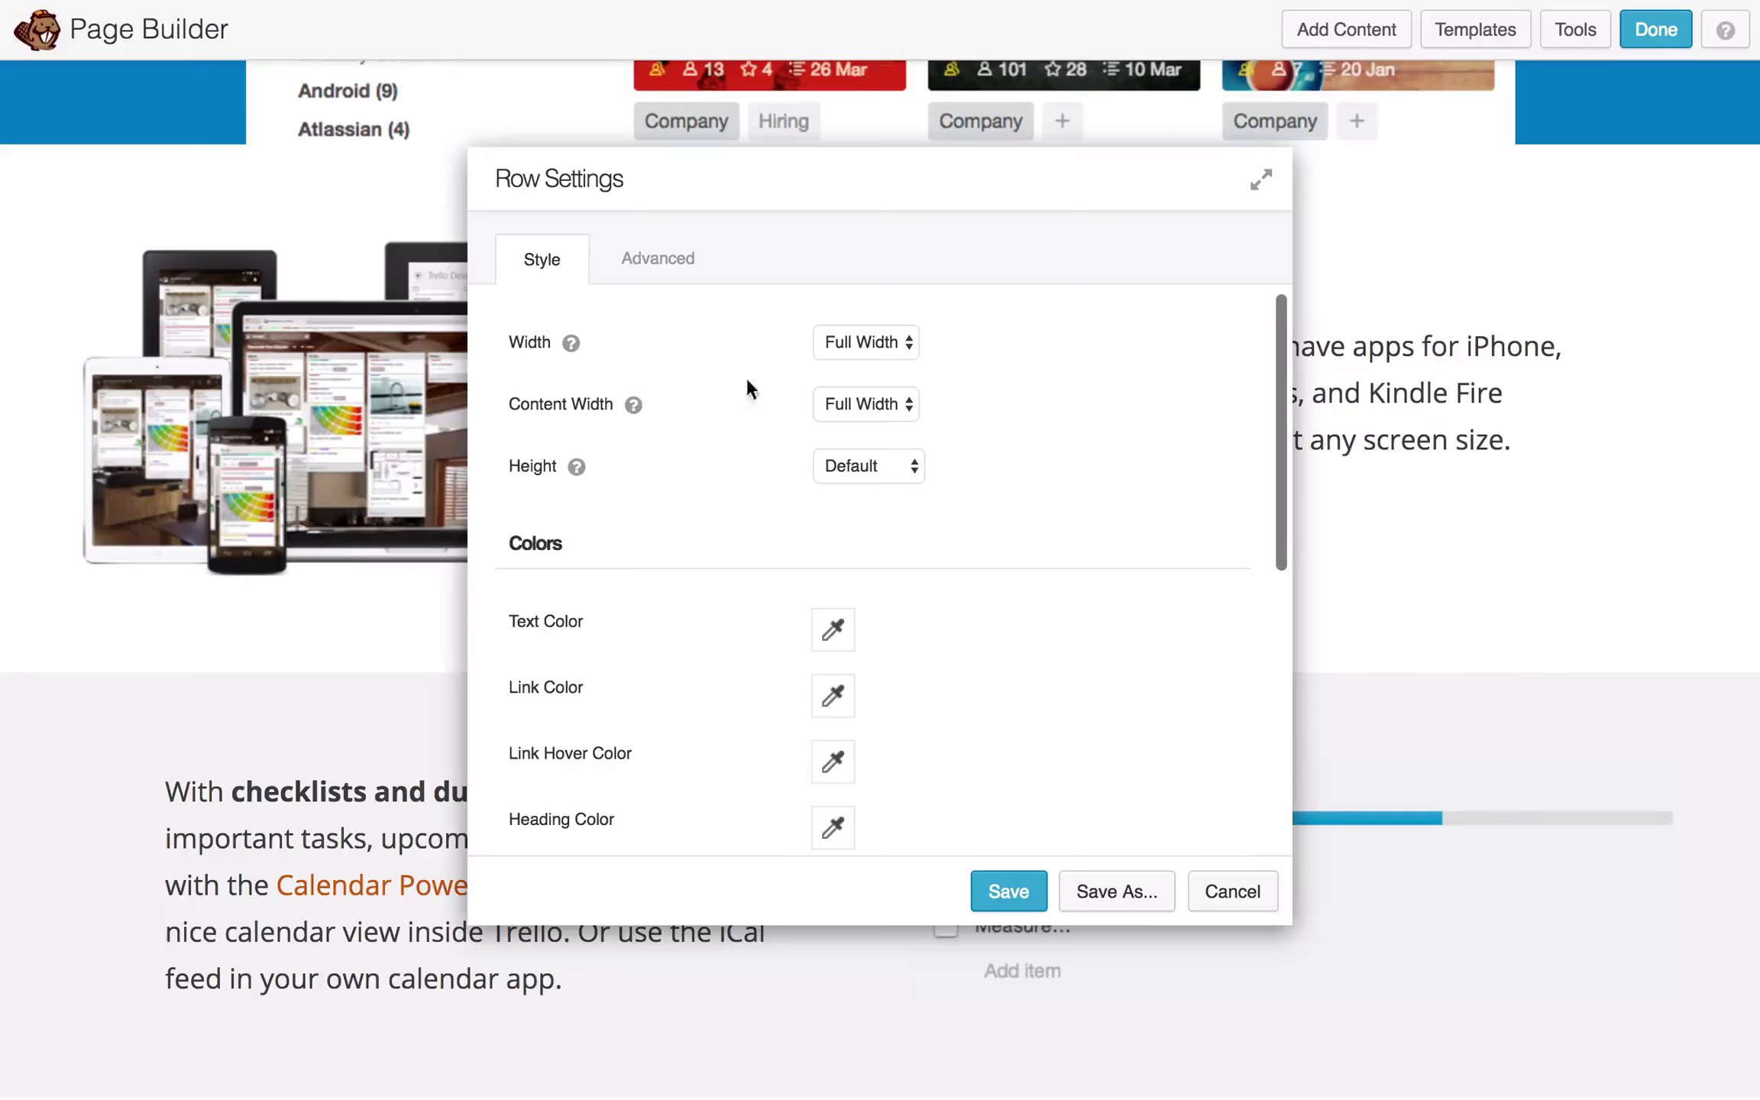
pyautogui.scroll(-5, 844, 728)
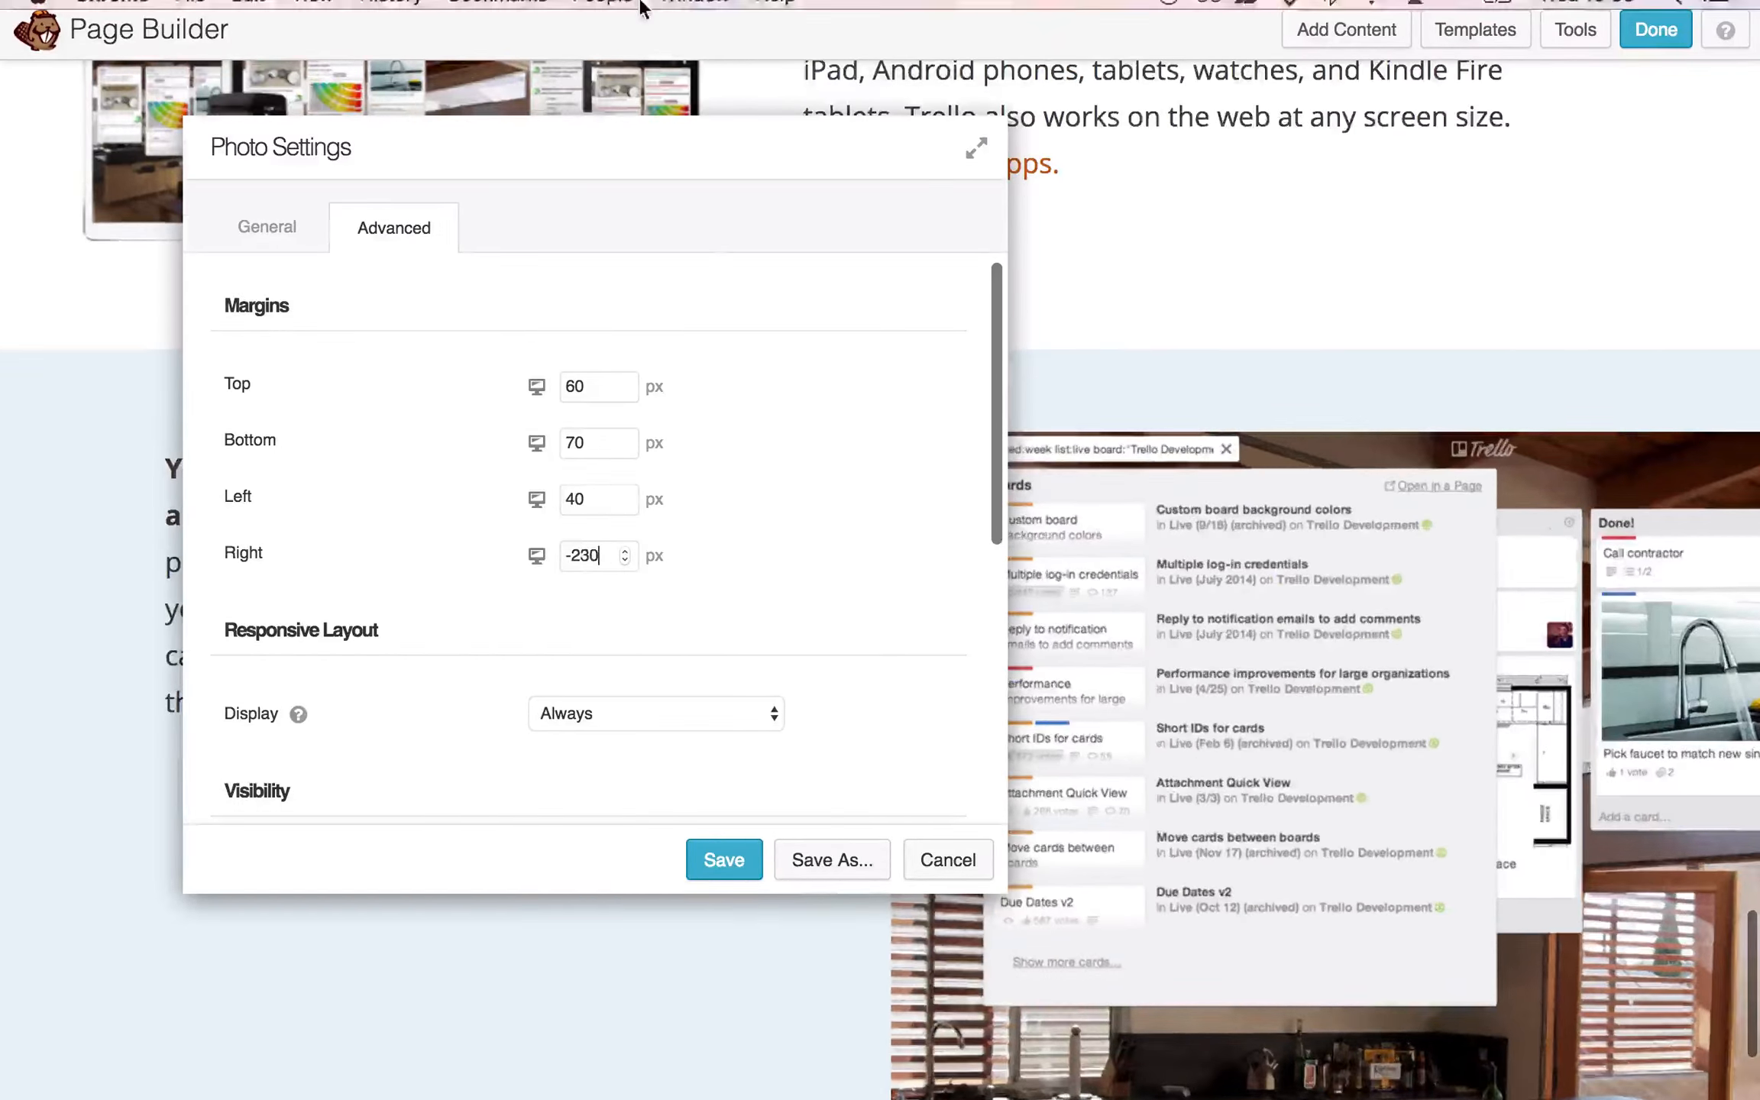
# - Clear the photo's top margin and set the search text's top margin to 230 px
pyautogui.press('BackSpace')
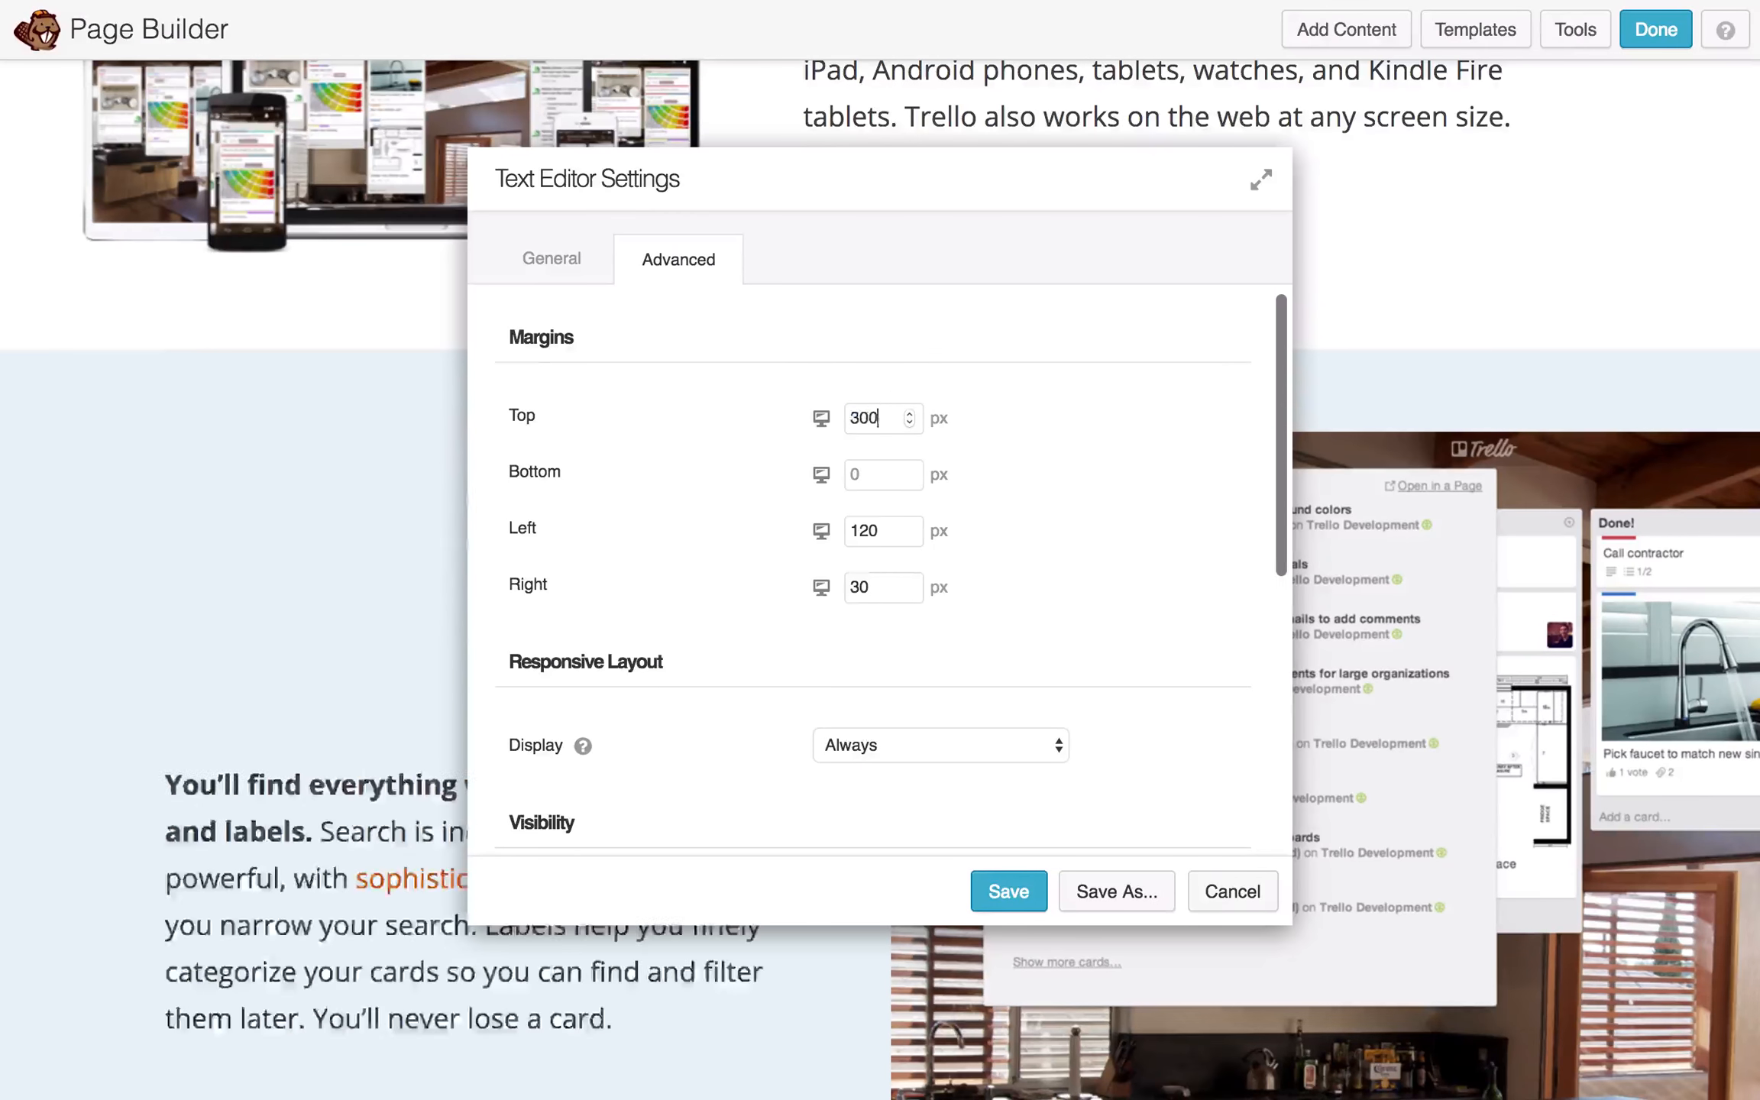
pyautogui.scroll(-2, 880, 580)
pyautogui.press('BackSpace')
pyautogui.press('BackSpace')
pyautogui.press('BackSpace')
pyautogui.write('230')
pyautogui.click(1009, 892)
# - Widen the search text column, checking it against the Trello tour page's search section
pyautogui.moveTo(830, 551); pyautogui.dragTo(862, 554)
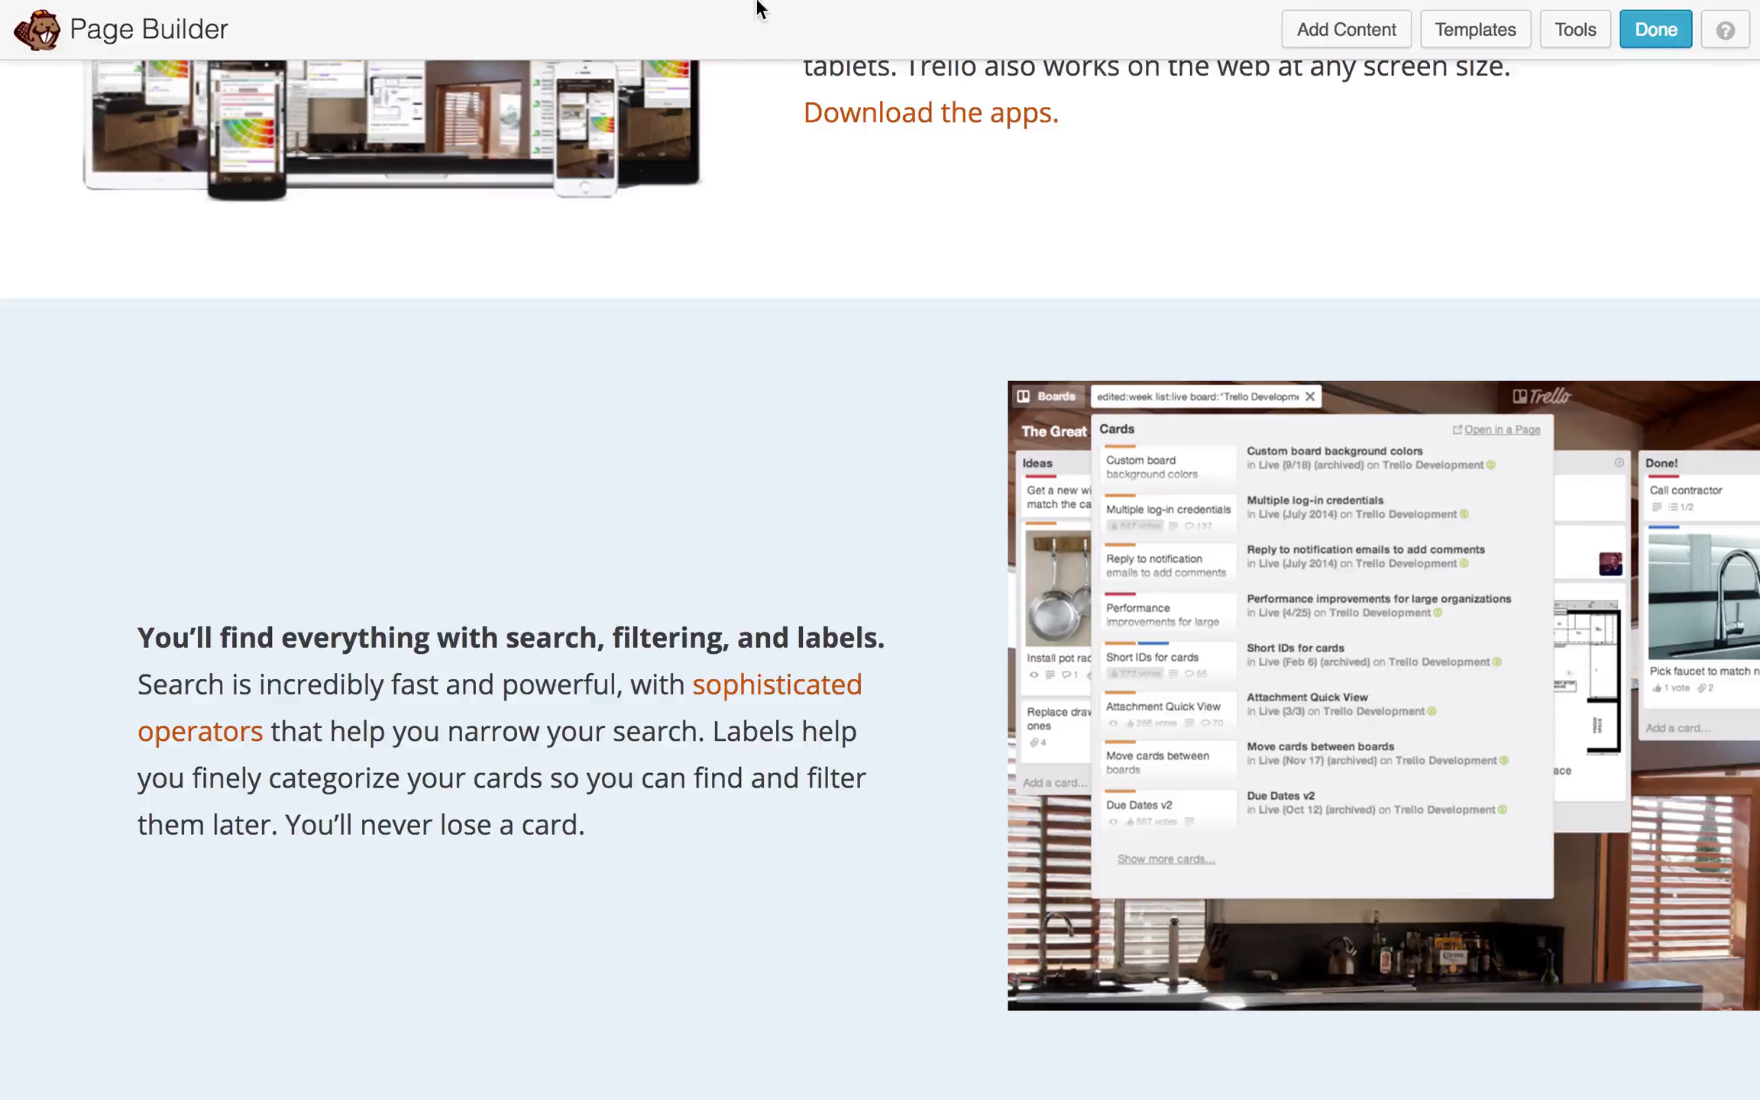
pyautogui.click(601, 59)
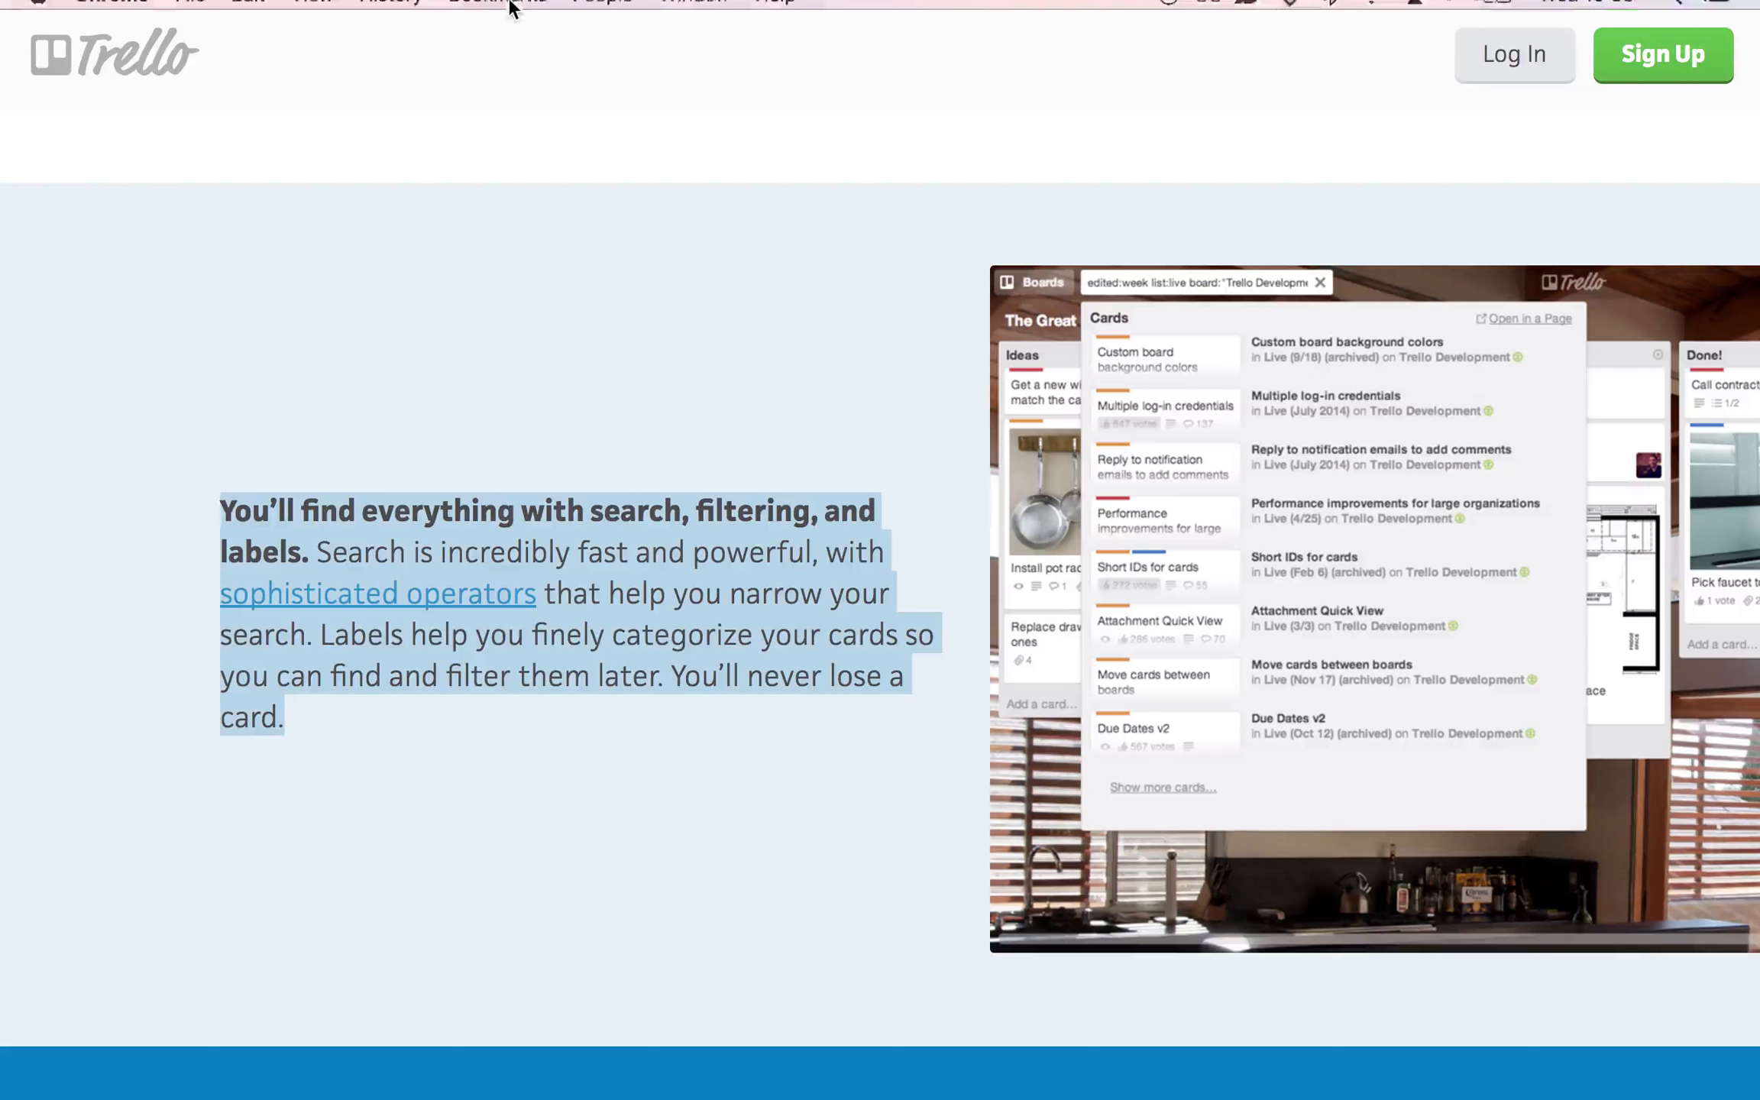
pyautogui.click(306, 60)
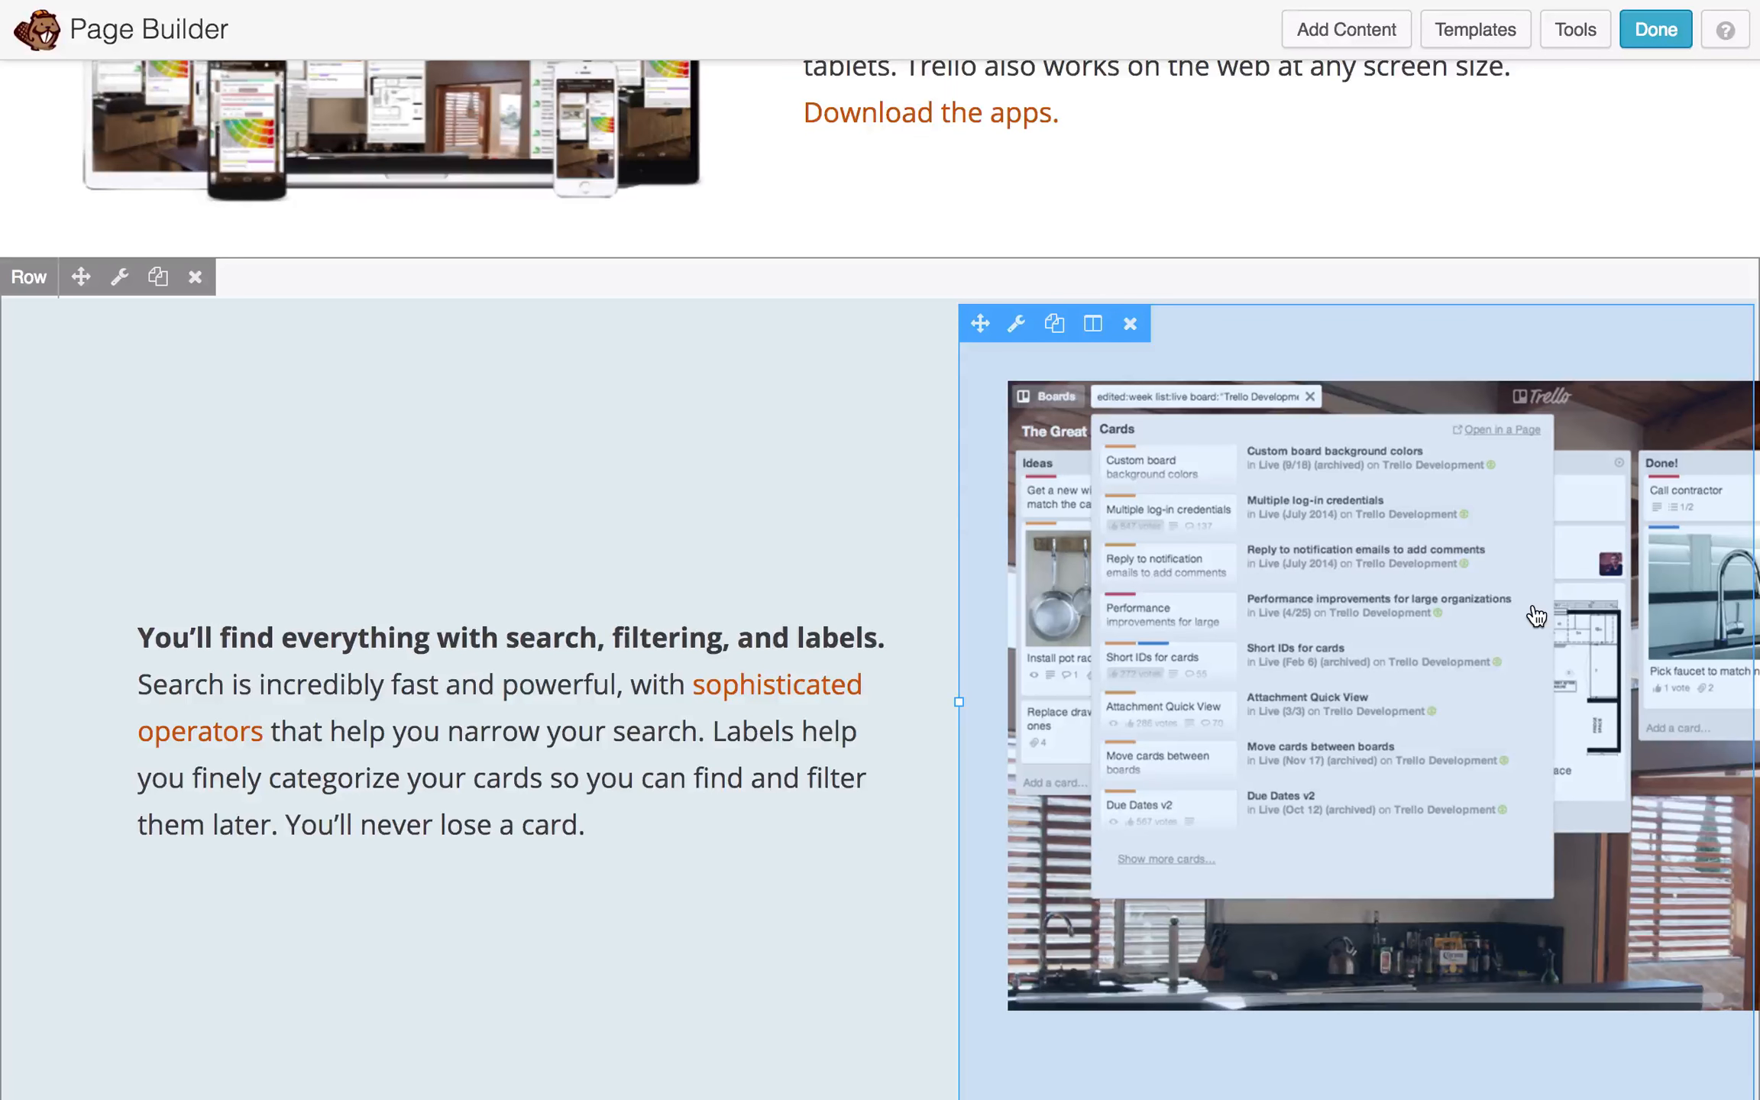
# - Move the discussion row below the search section
pyautogui.scroll(-1, 365, 608)
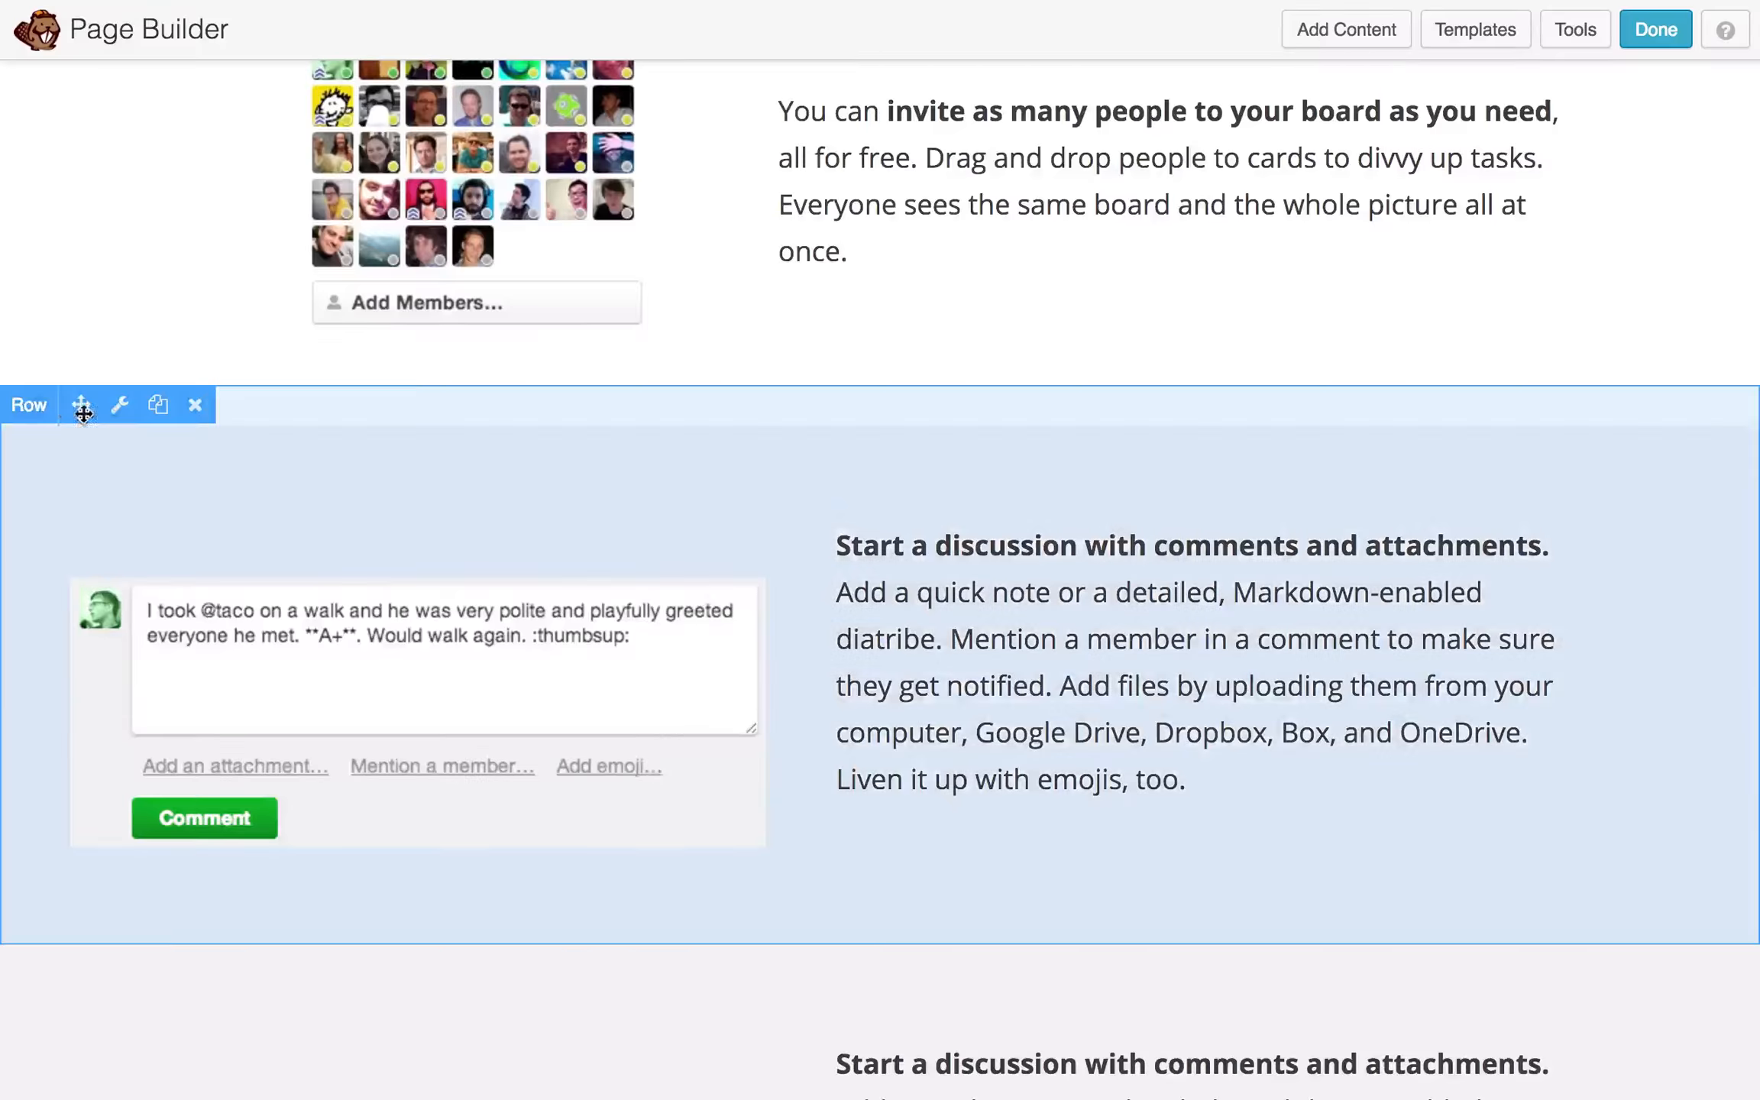
pyautogui.moveTo(81, 413); pyautogui.dragTo(122, 566)
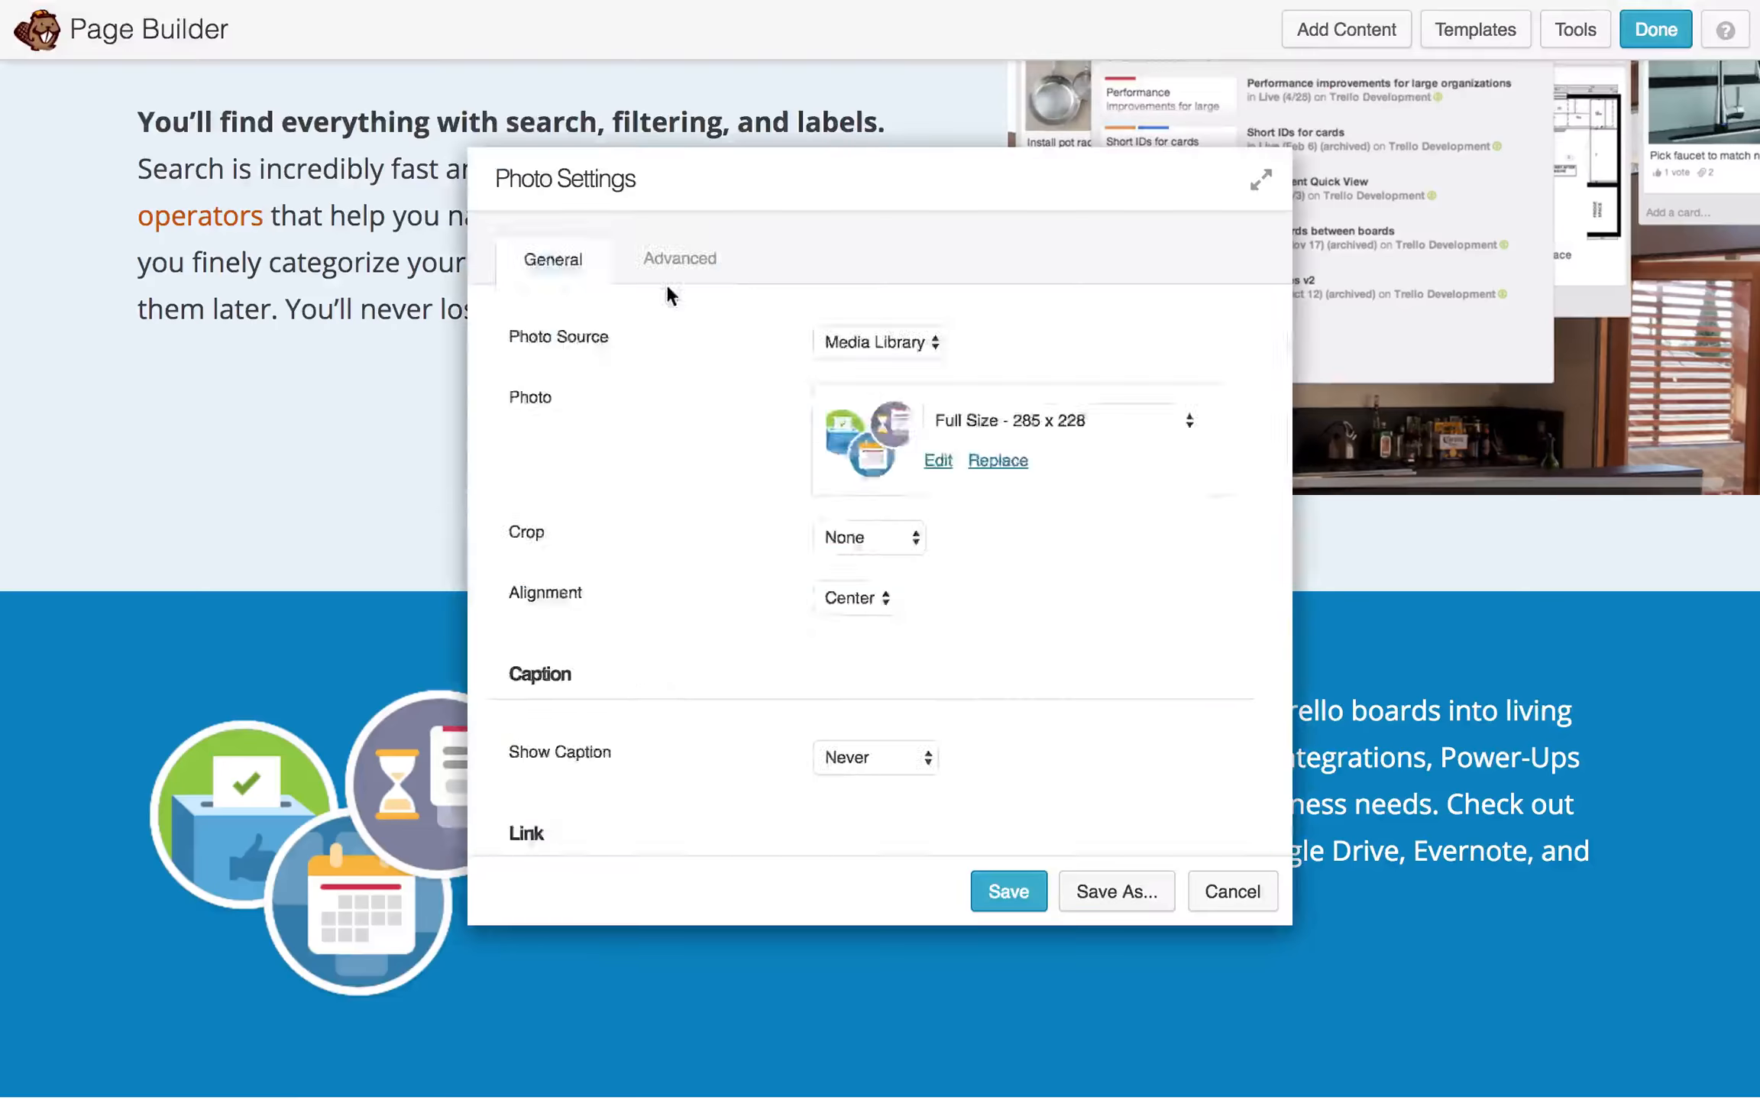
pyautogui.click(673, 263)
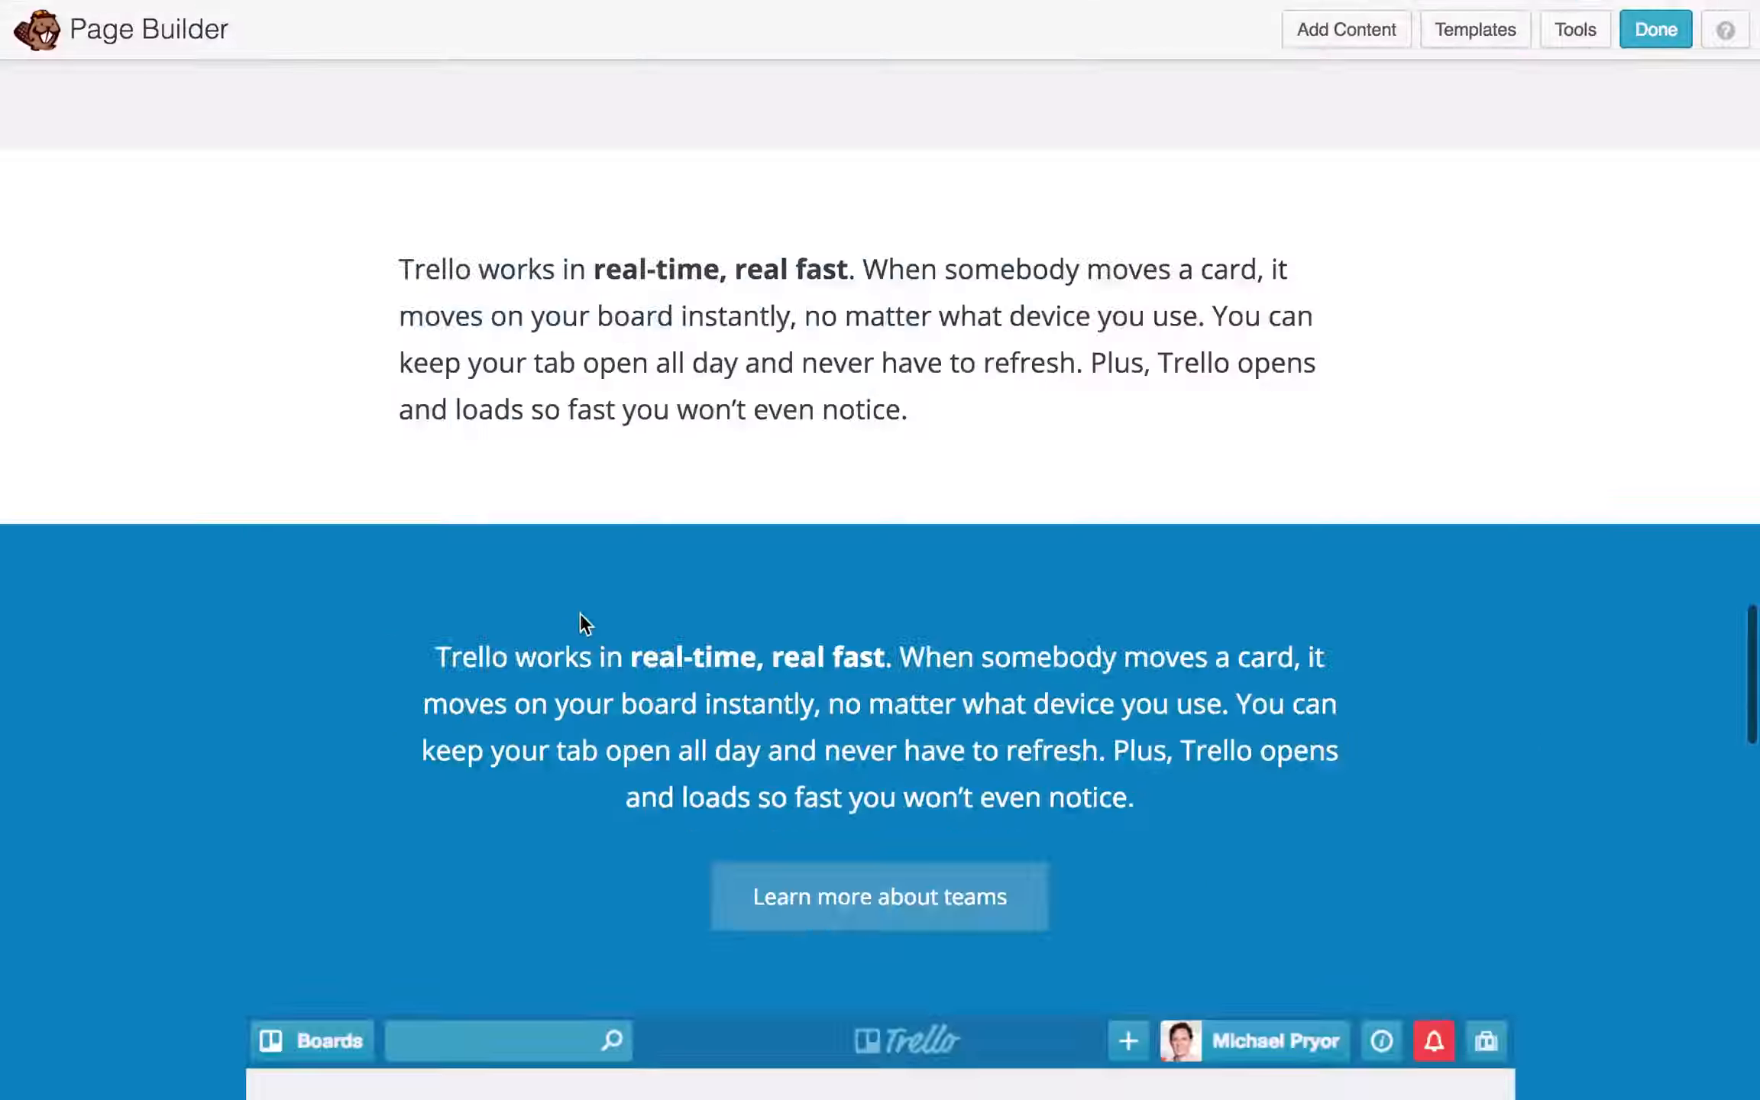
pyautogui.scroll(-10, 581, 620)
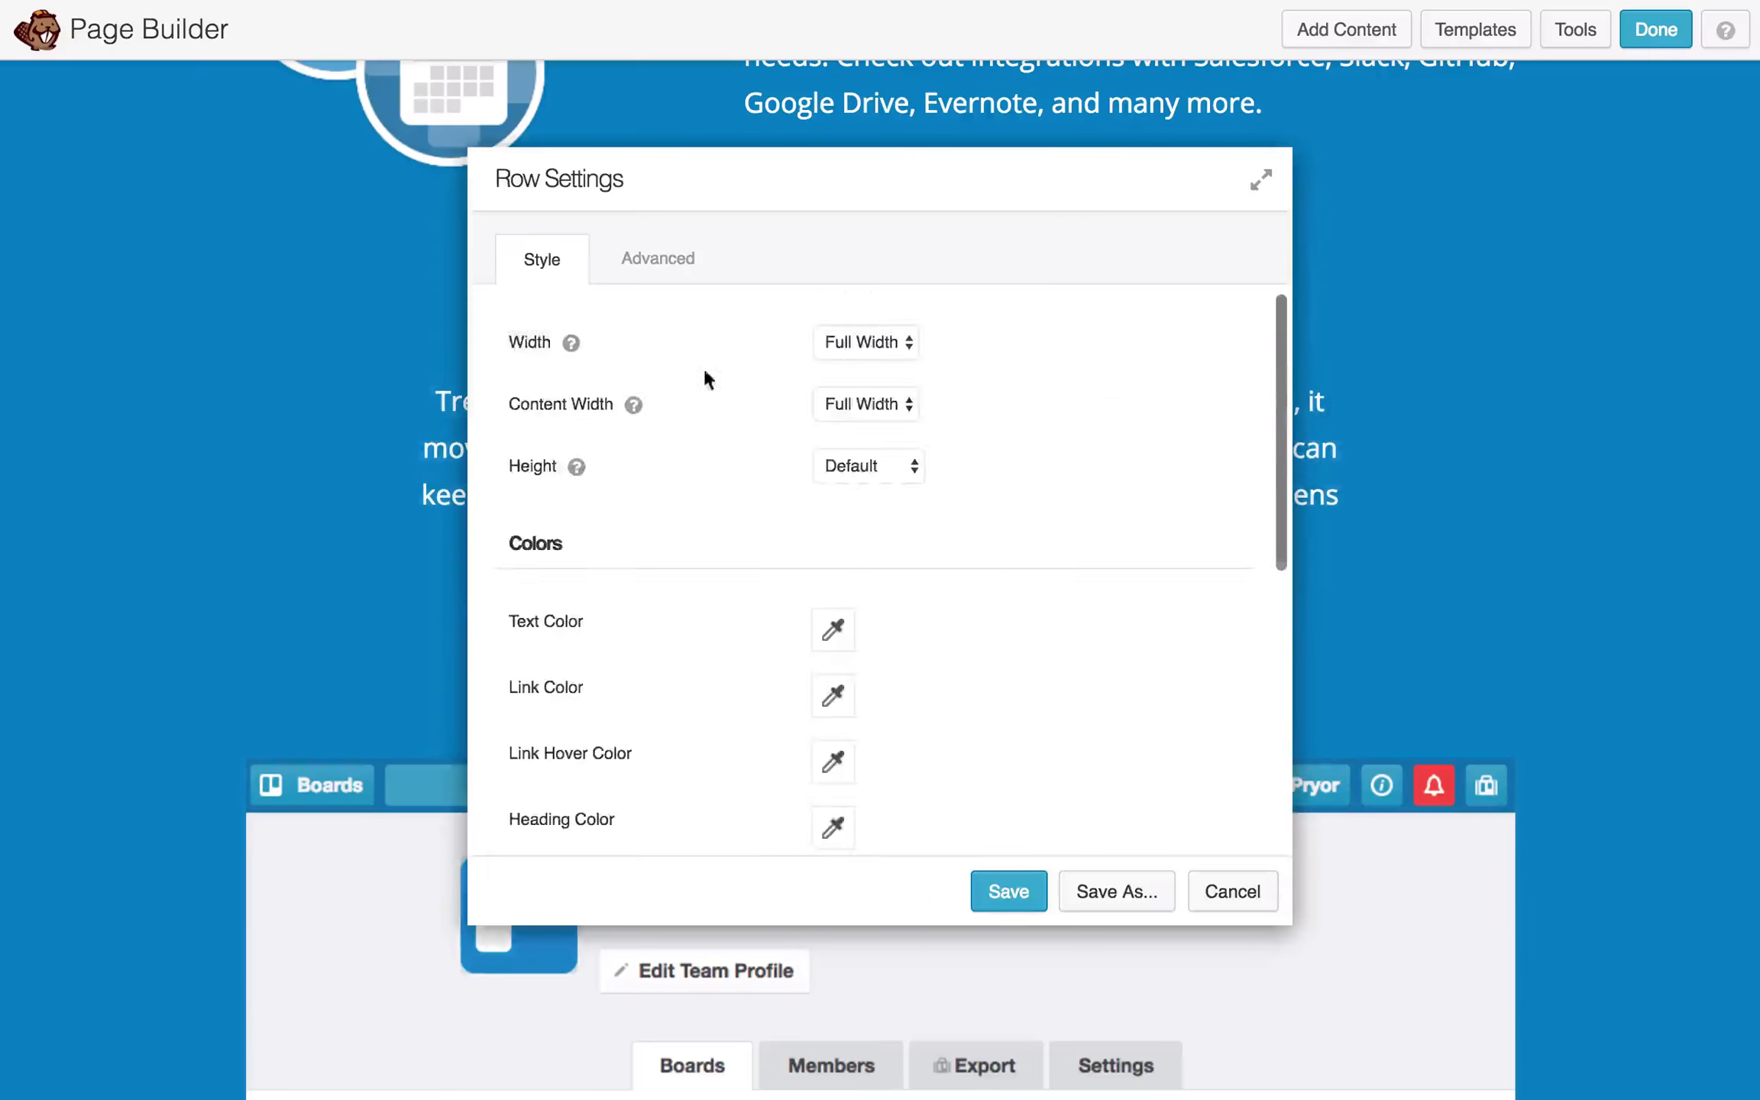
pyautogui.scroll(-3, 897, 534)
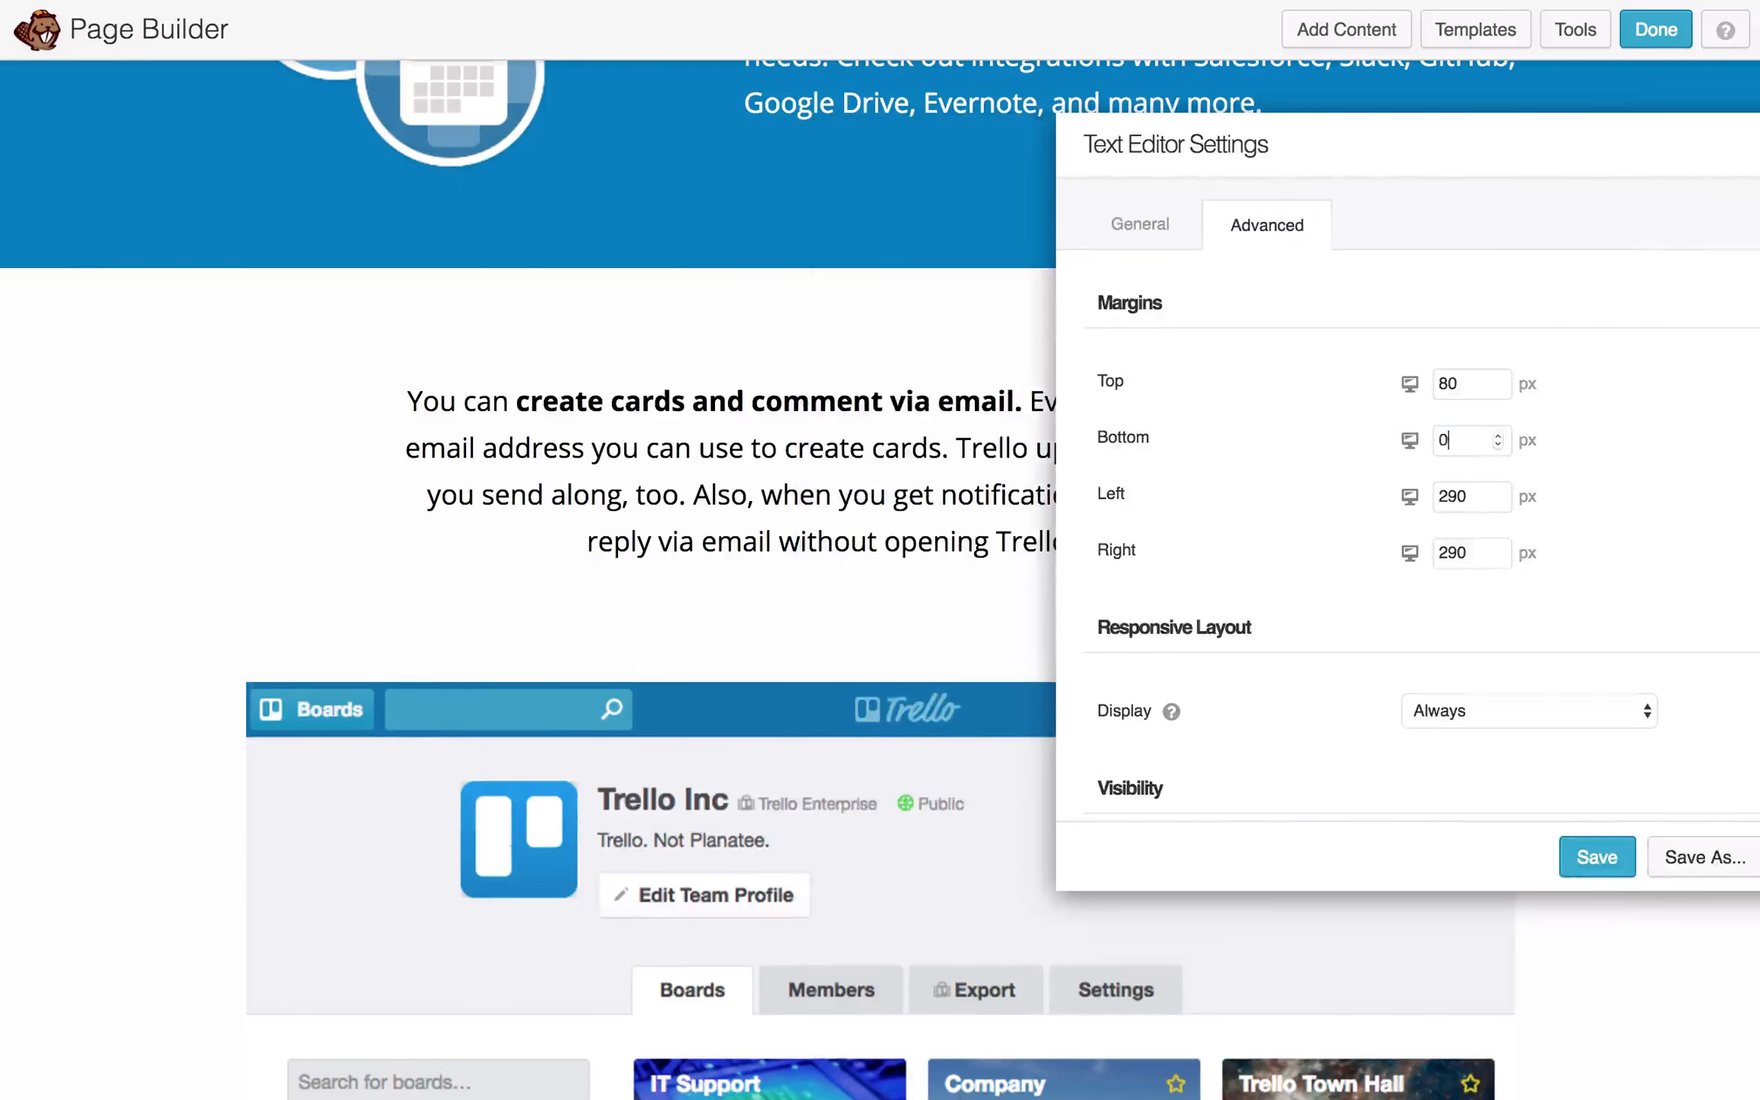
# - Set the email text's margins to bottom -20, left 330 and right 330 px
pyautogui.write('-20')
pyautogui.press('Tab')
pyautogui.write('330')
pyautogui.press('Tab')
pyautogui.write('330')
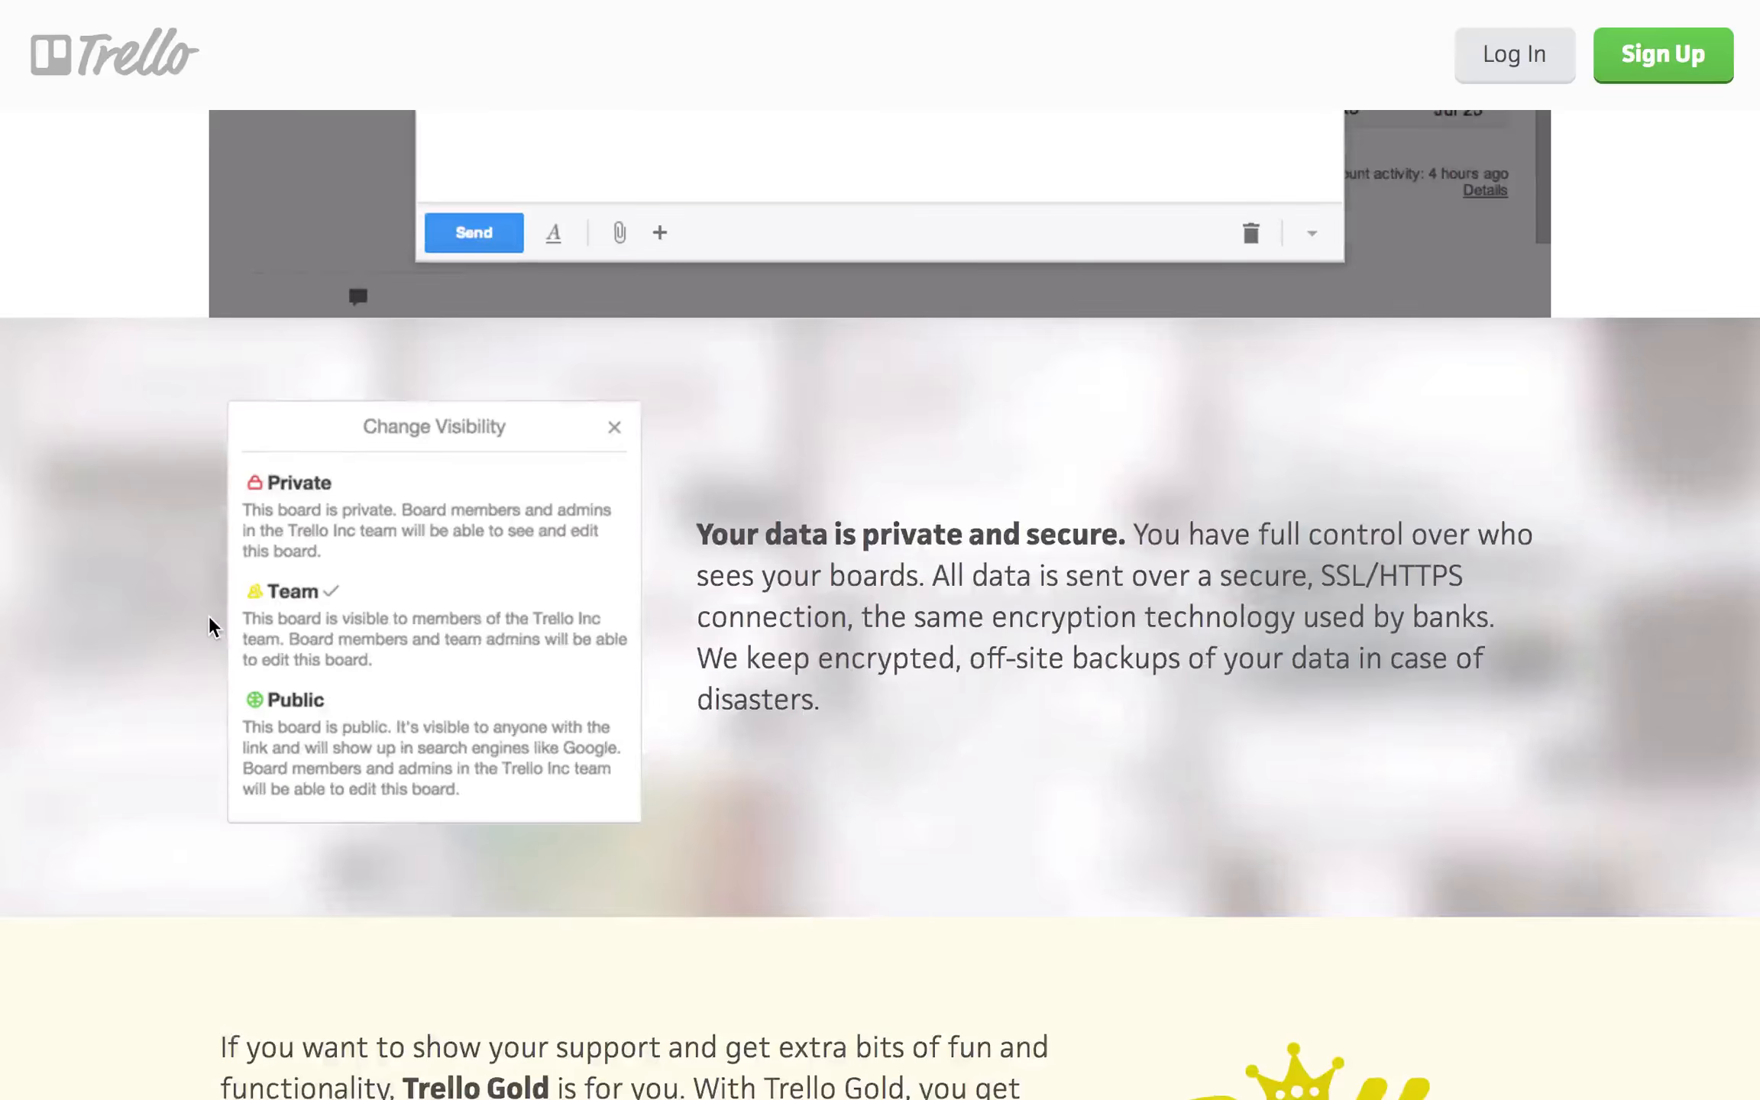
pyautogui.scroll(-2, 209, 617)
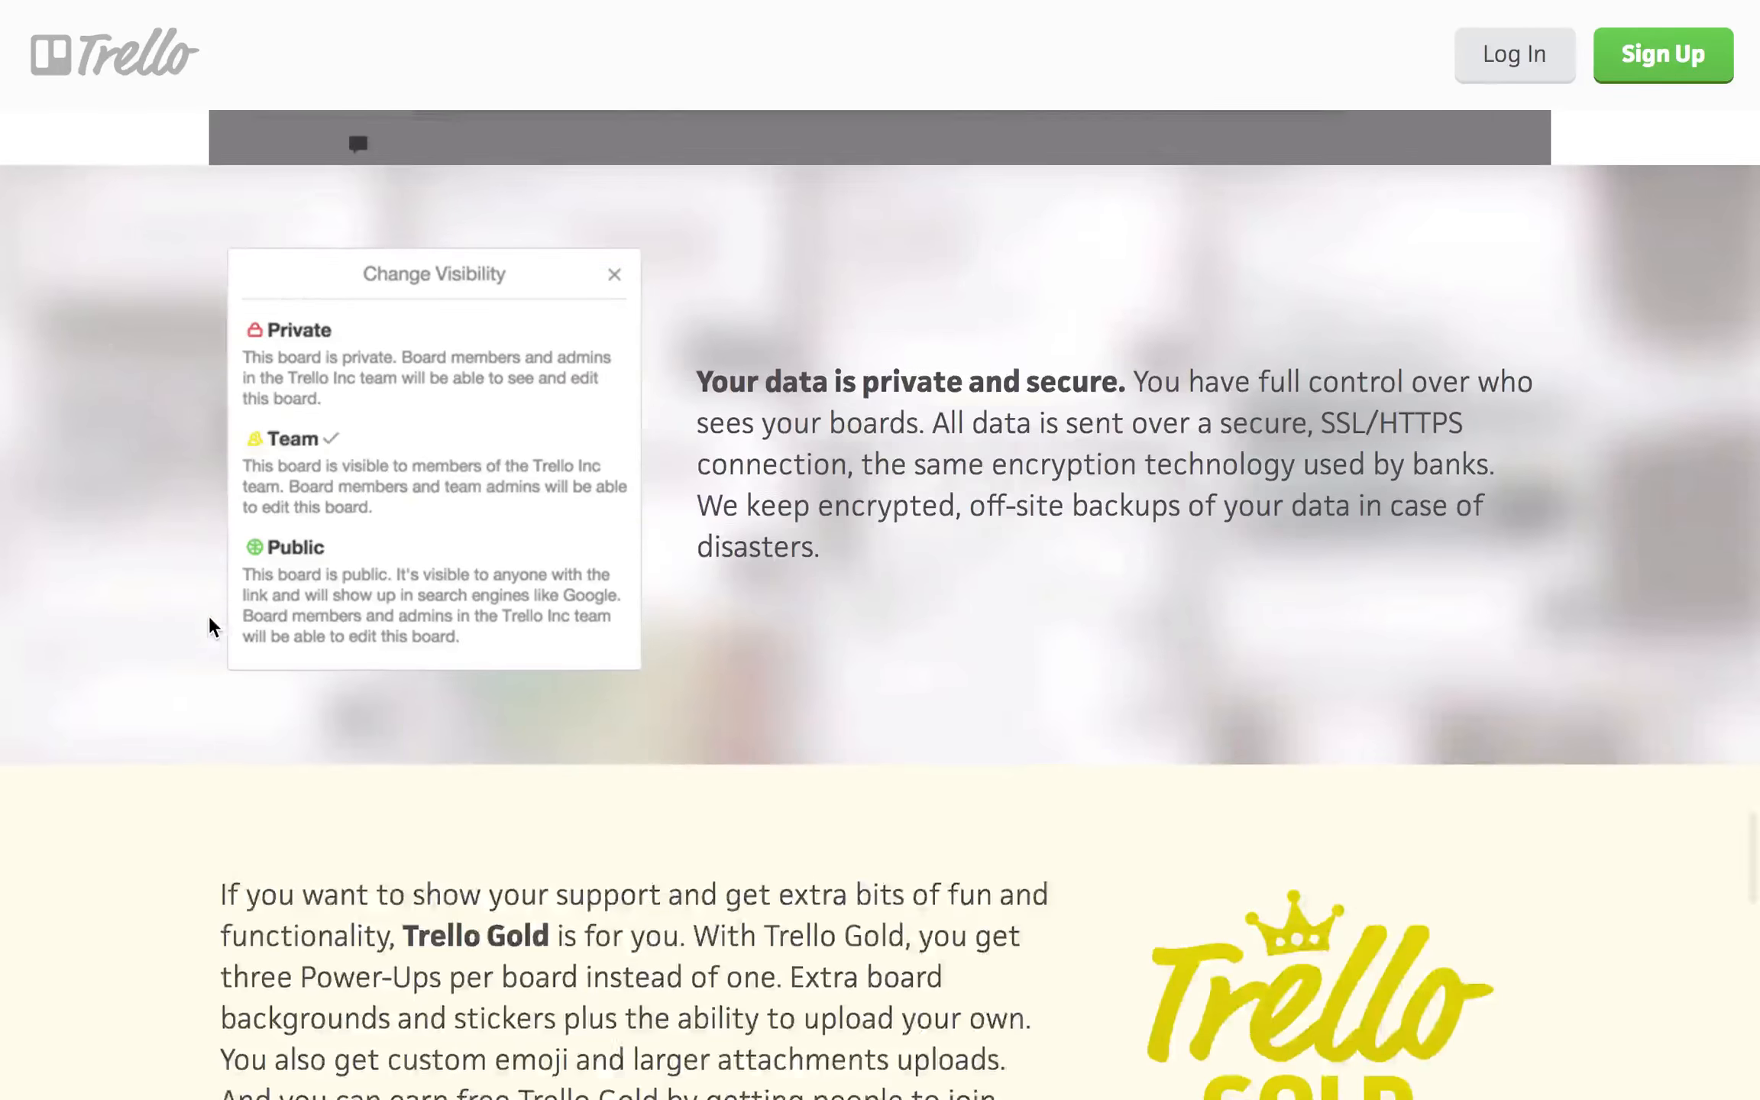
# - Inspect the private-data section on Trello's tour page to find its background image
pyautogui.rightClick(105, 334)
pyautogui.click(165, 636)
pyautogui.rightClick(113, 374)
pyautogui.click(172, 678)
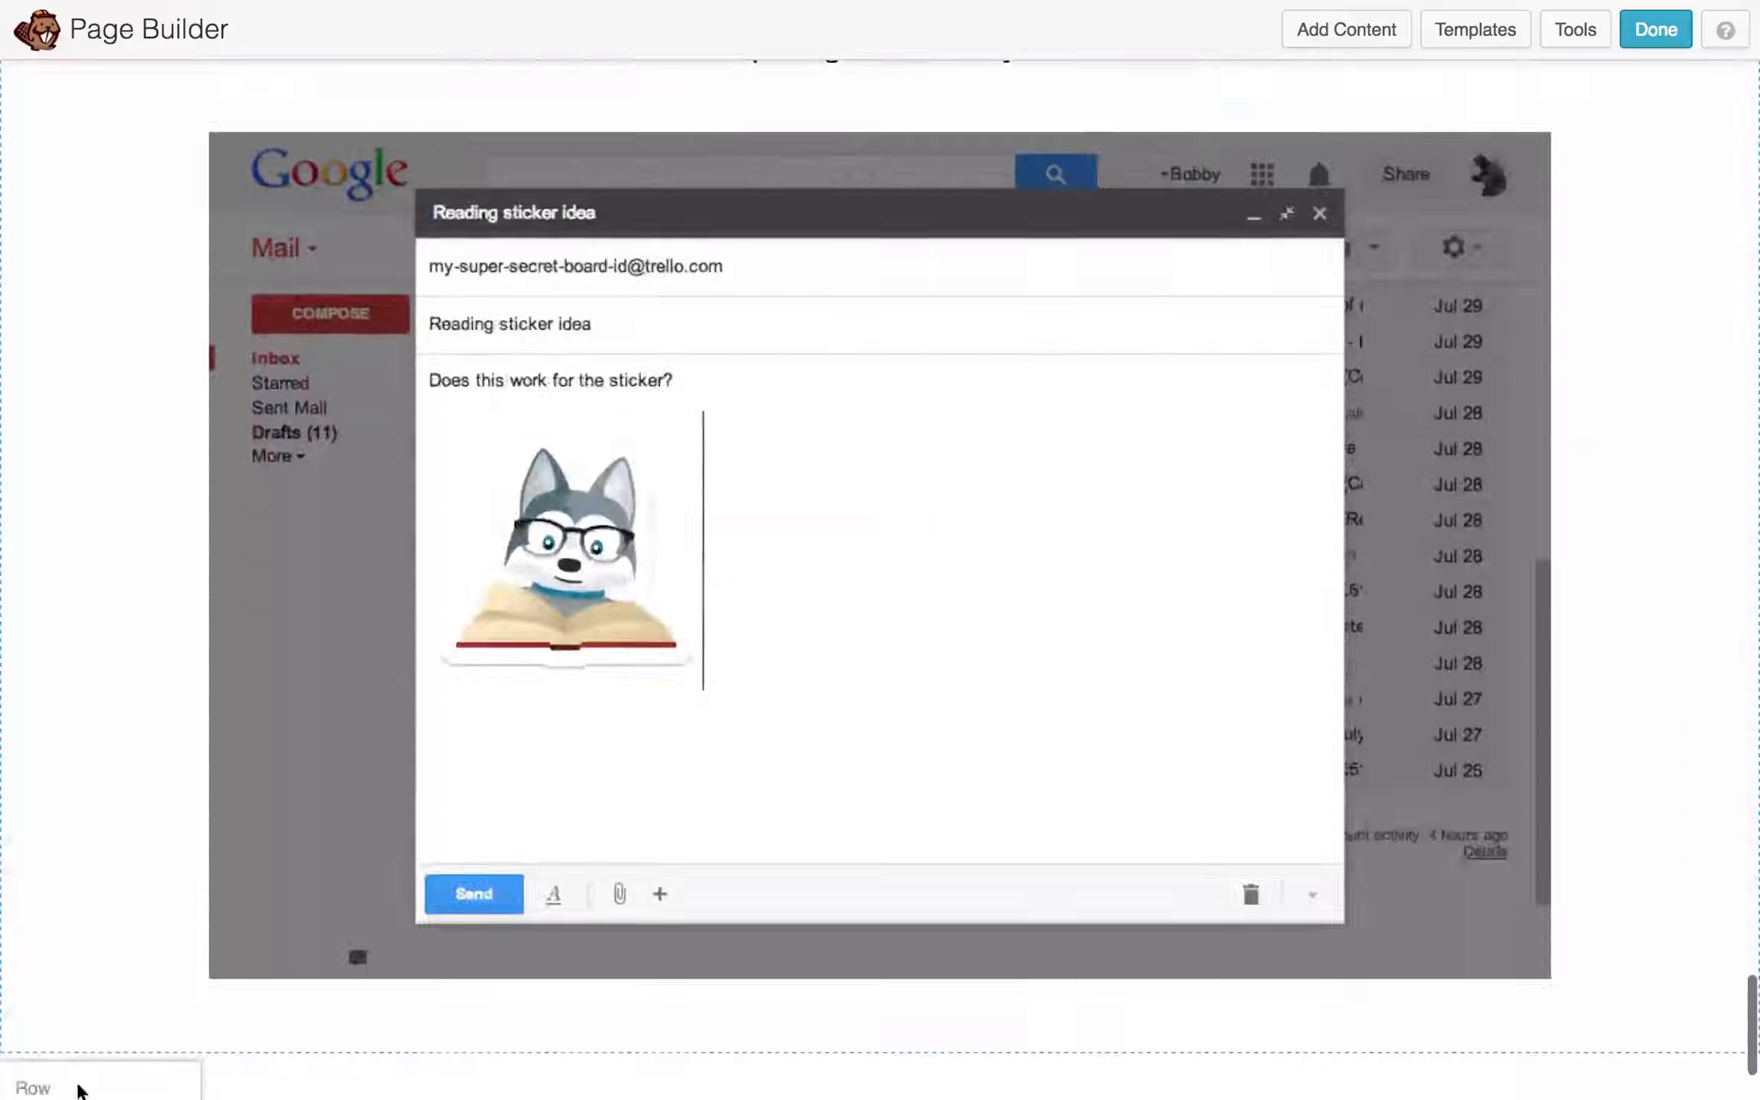
pyautogui.click(78, 1080)
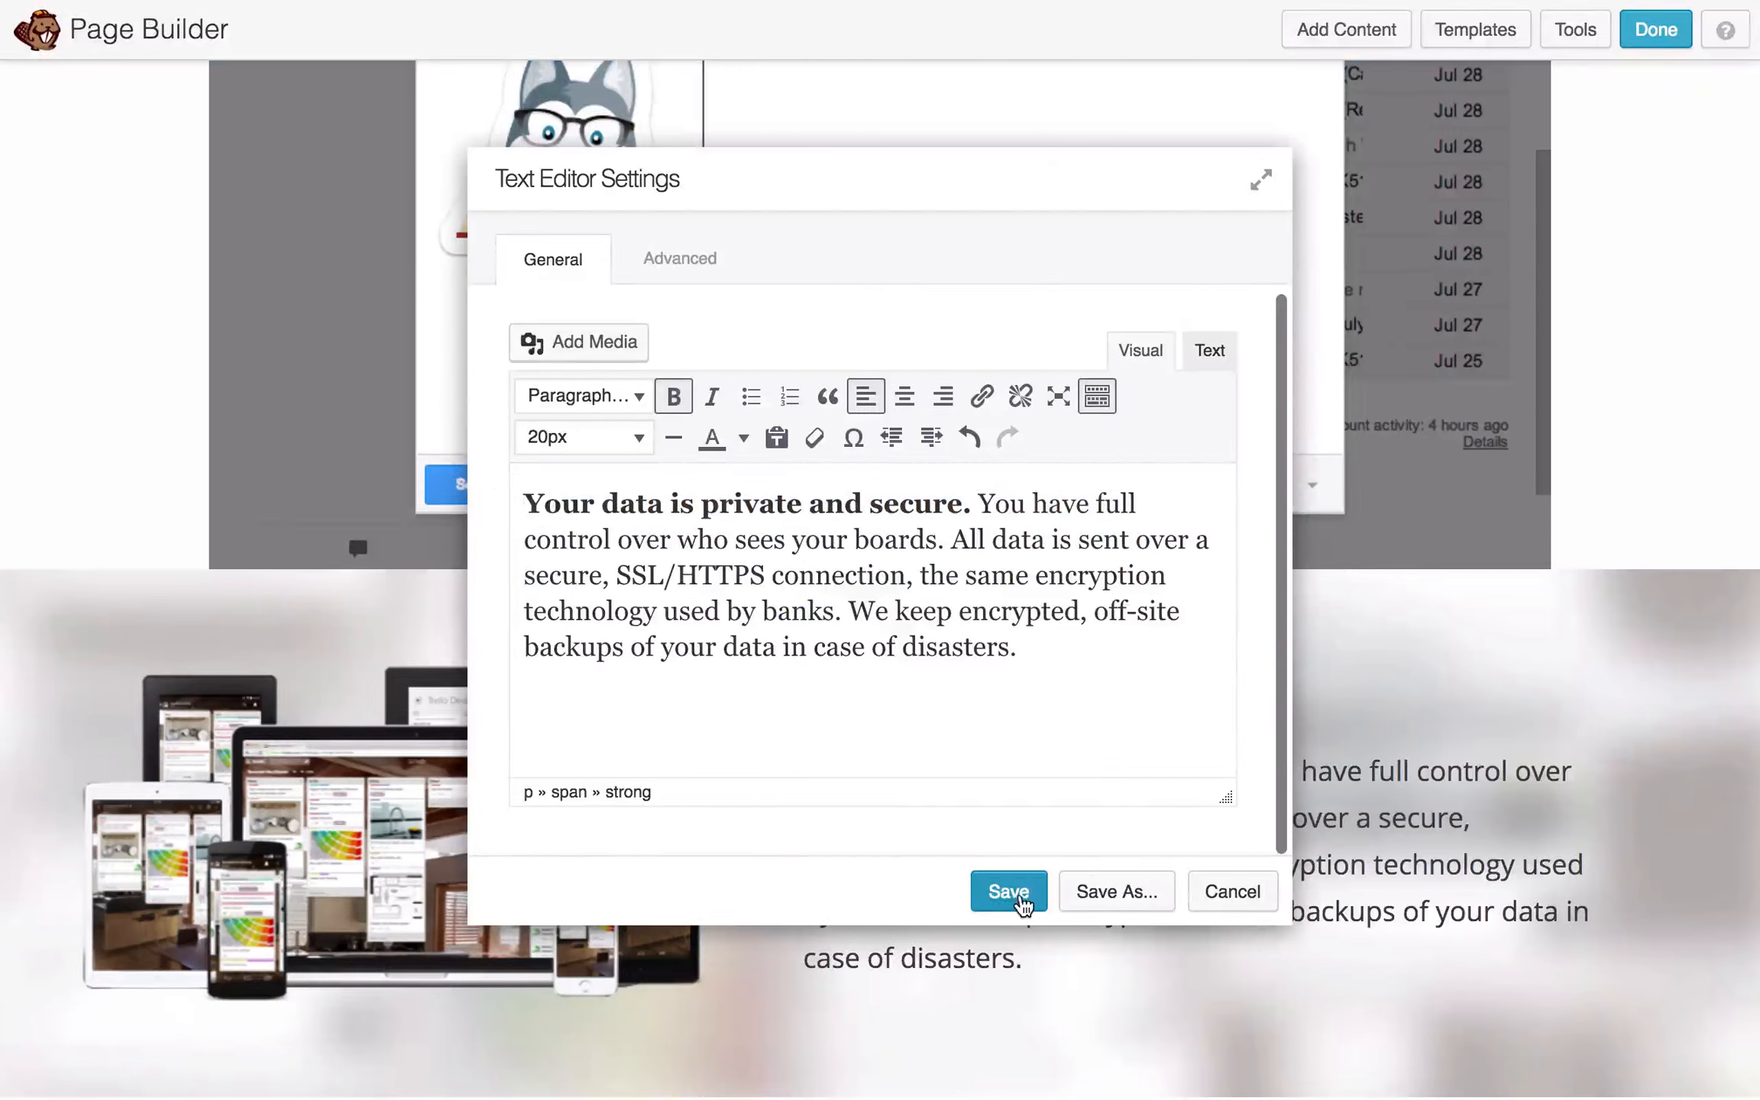
# - Save the replaced private-data and Trello Gold text along with their new margins
pyautogui.click(1006, 891)
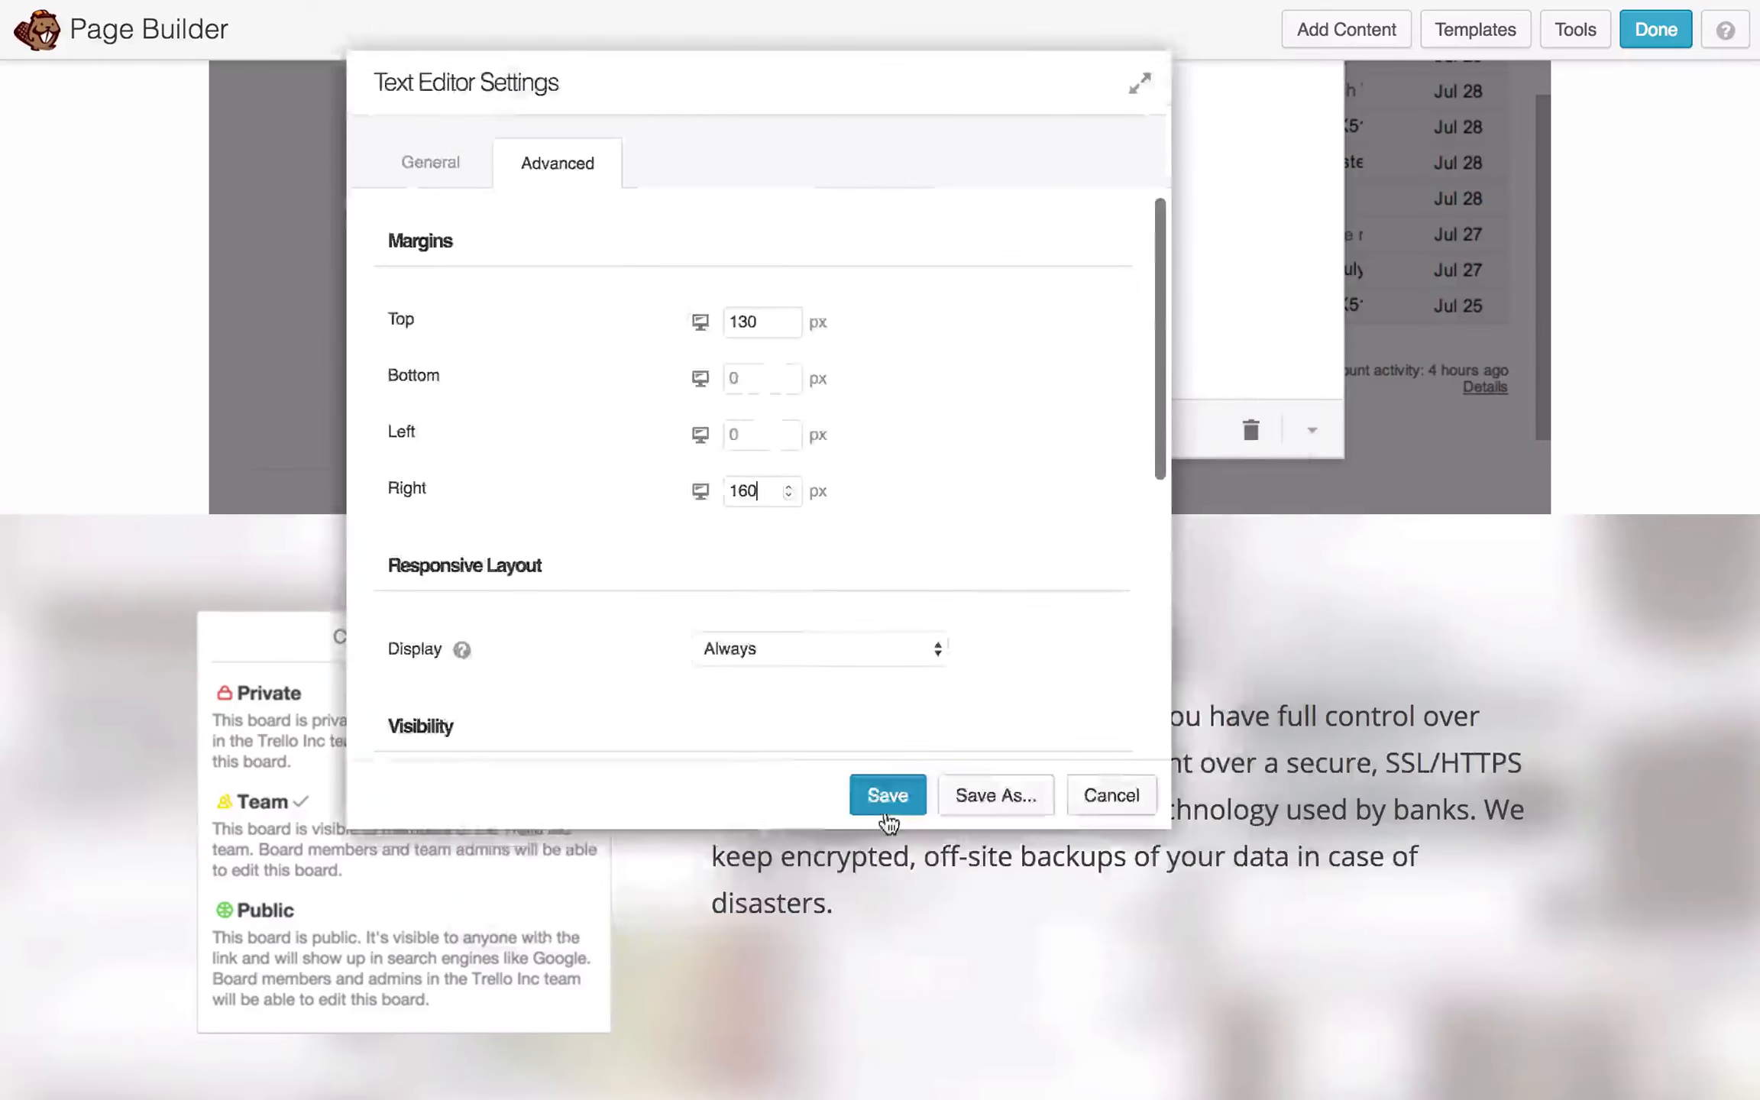
pyautogui.click(887, 787)
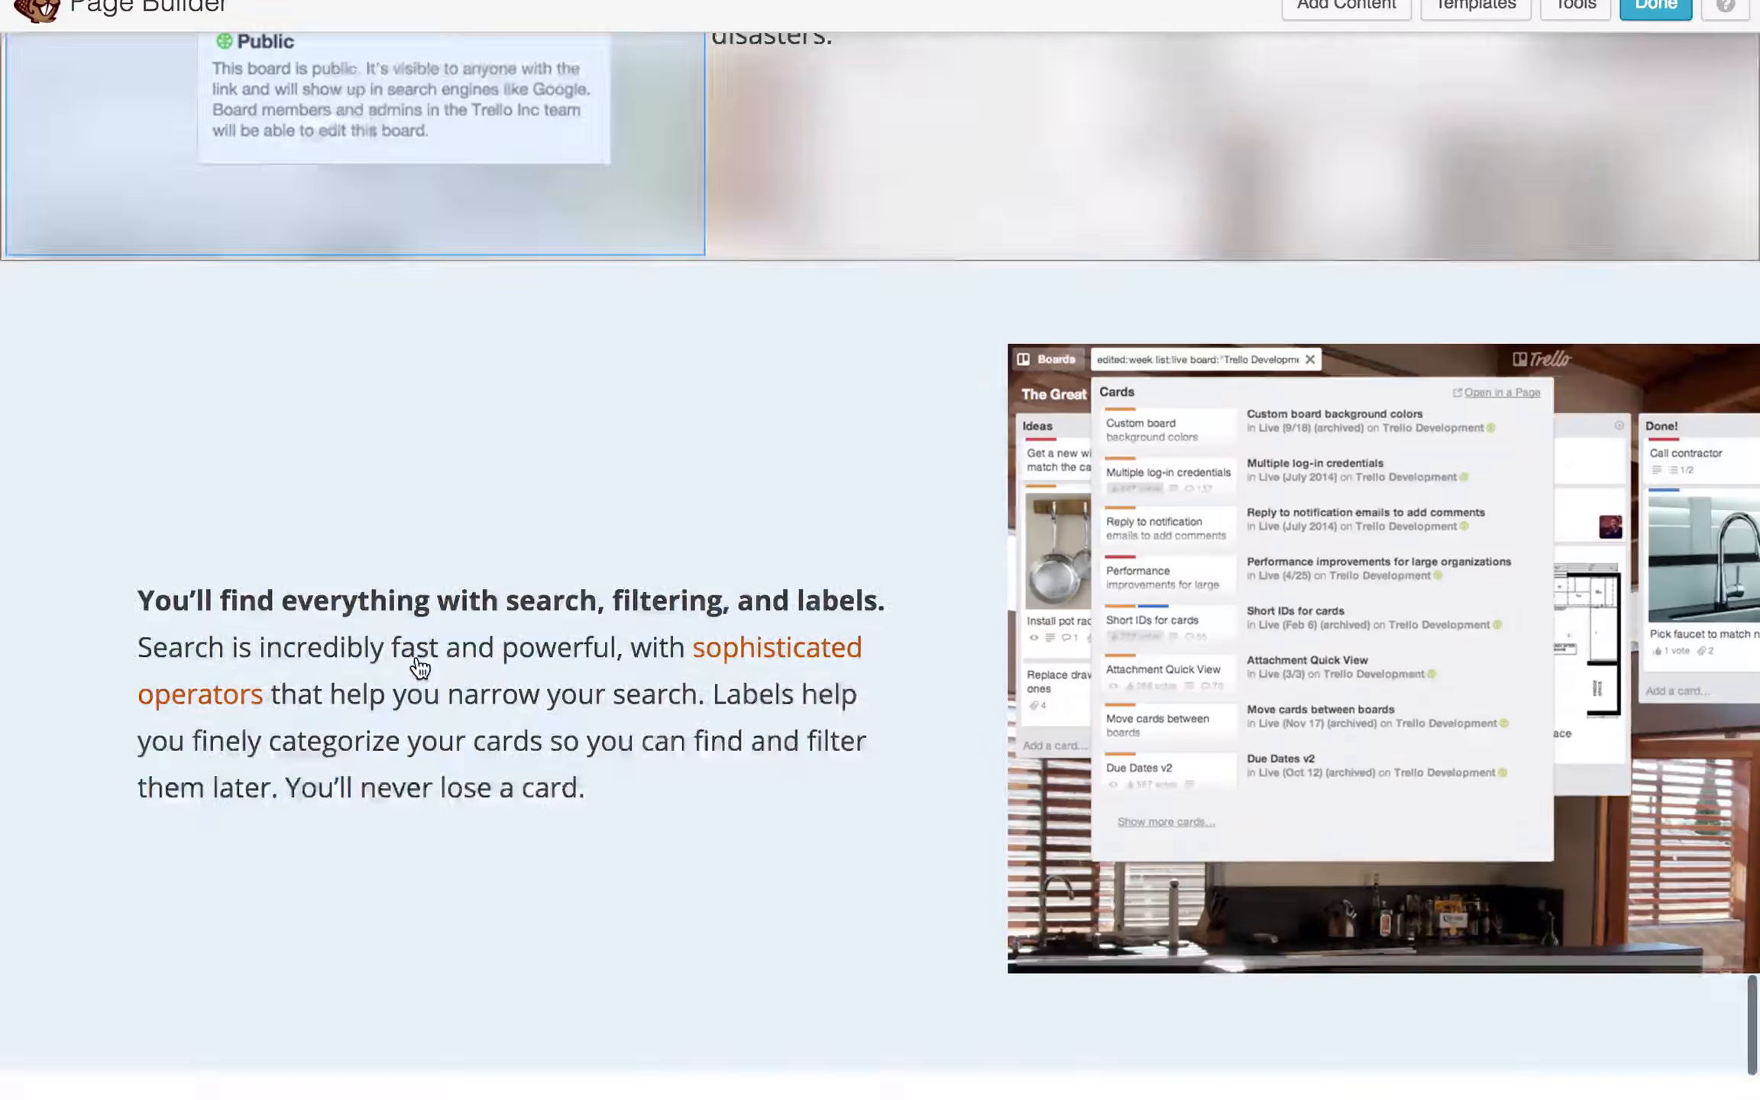
pyautogui.scroll(1, 420, 667)
pyautogui.click(118, 268)
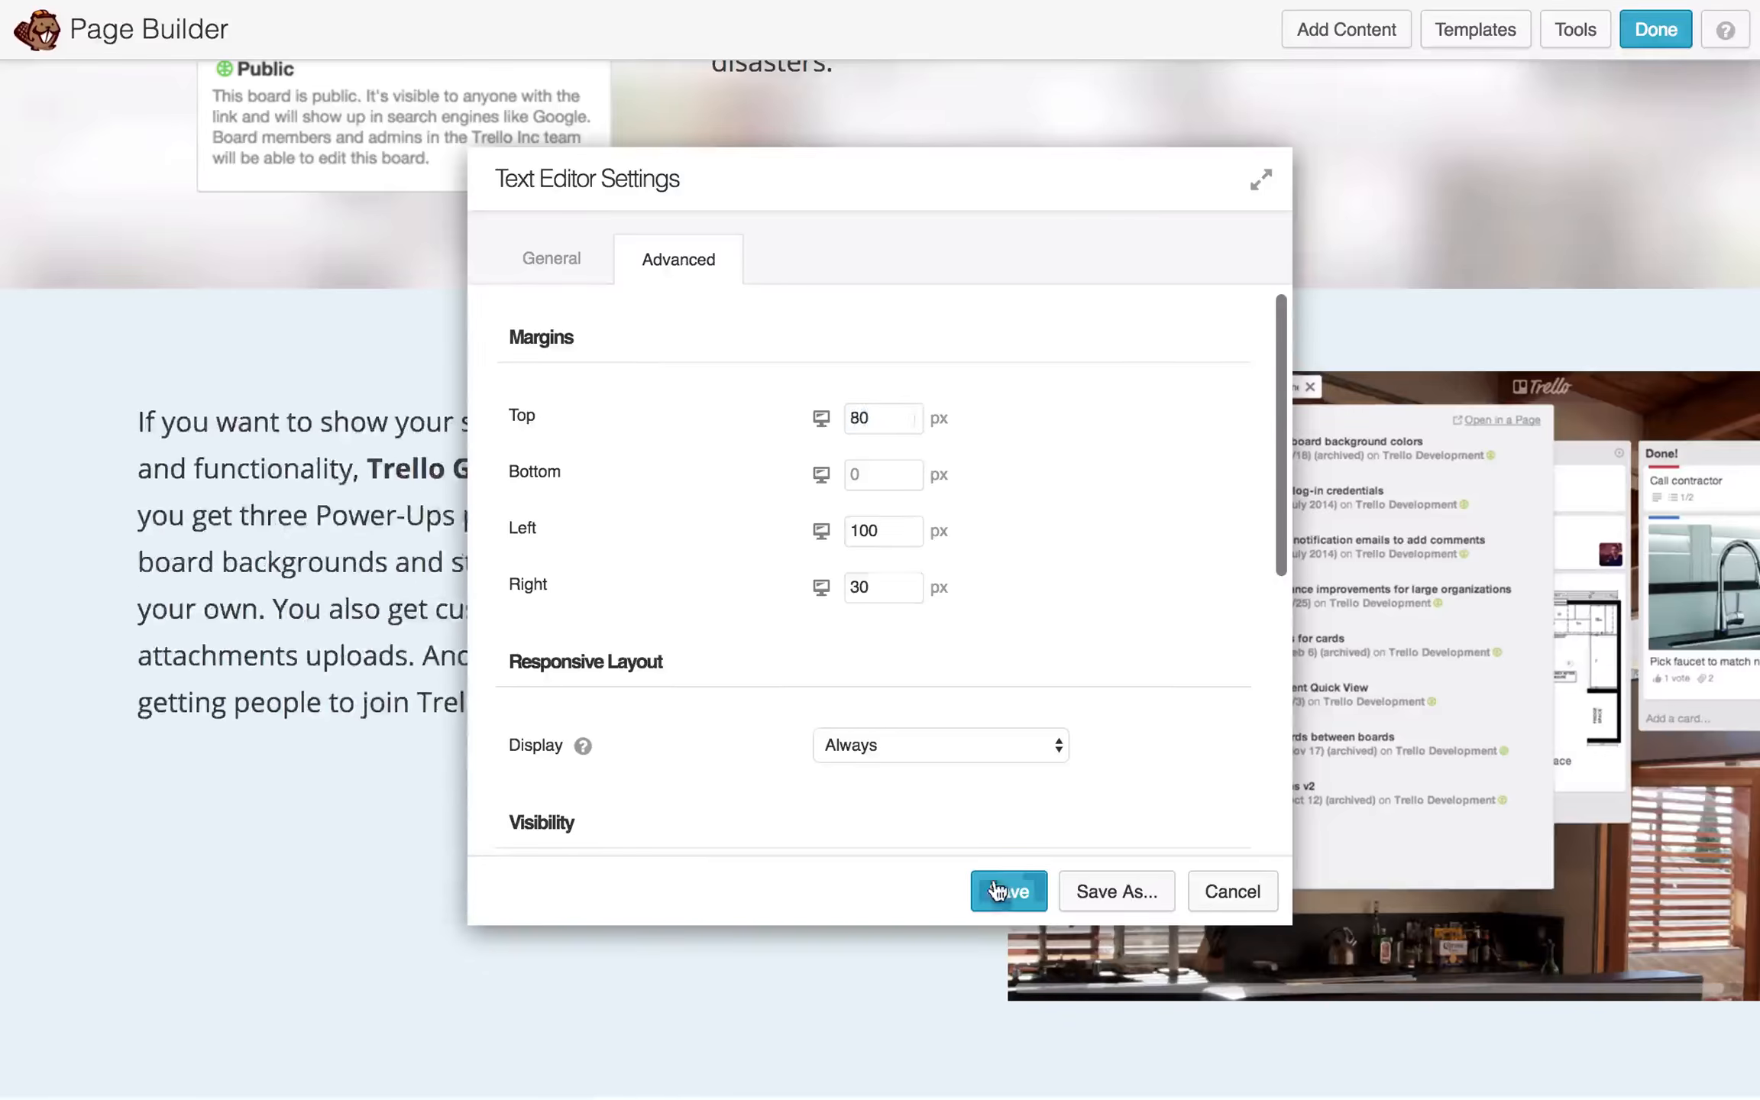
pyautogui.click(997, 890)
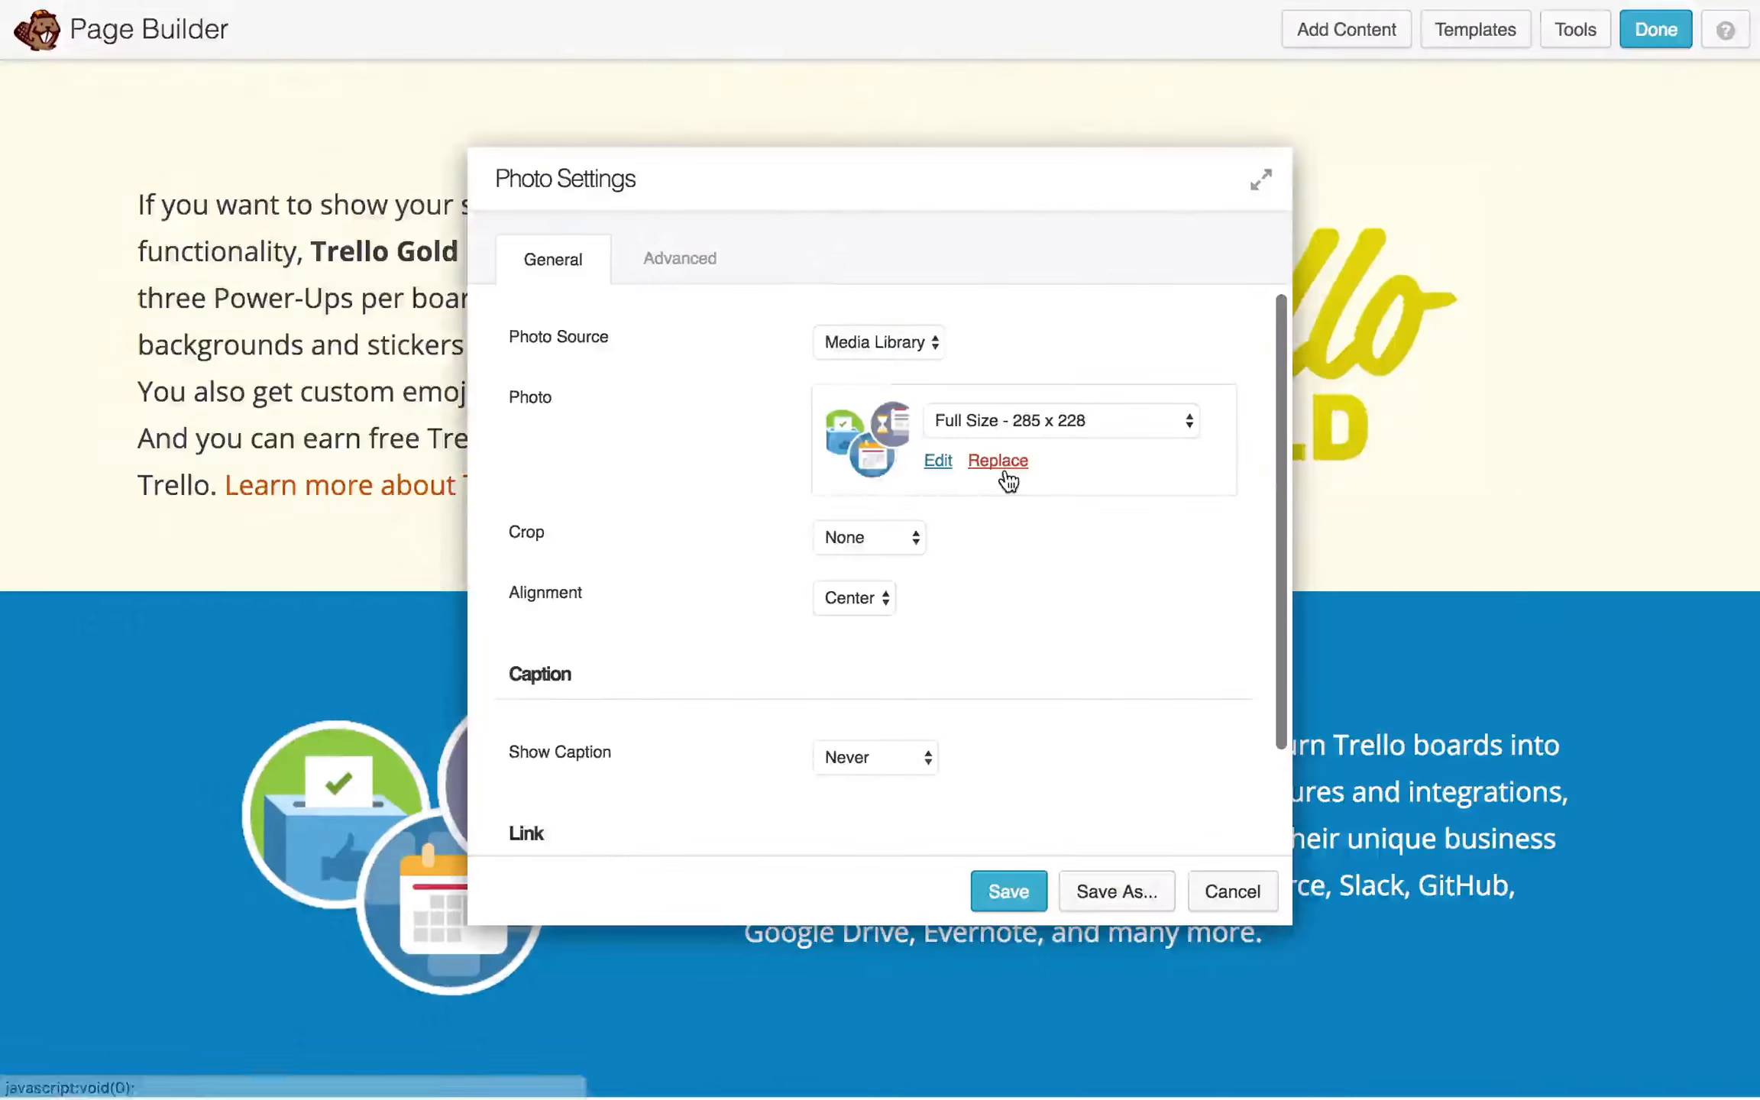
# - Swap in the Business Class logo and paste the Developer API text into its row
pyautogui.click(997, 461)
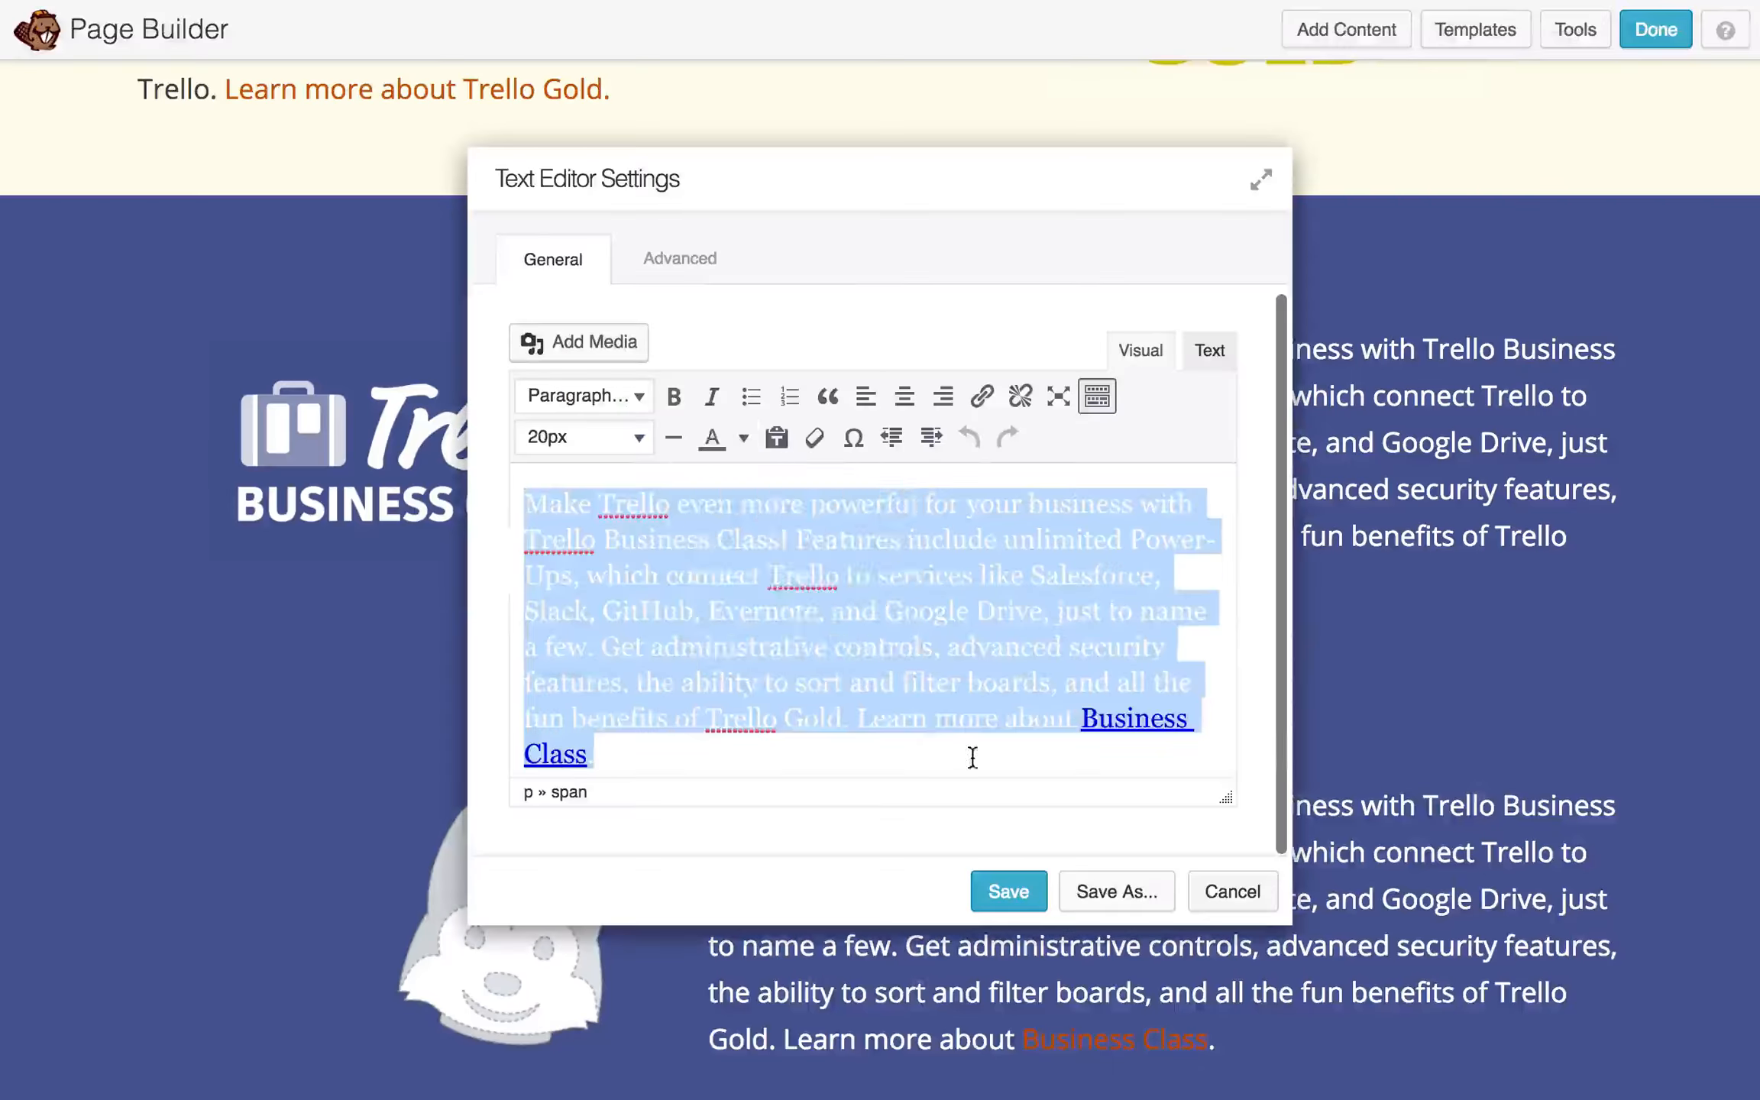
pyautogui.write('Are you looking to use Trello in your own app, plug-in, or extension? There’s a free, public Developer API for you. Check out the documentation to get started.')
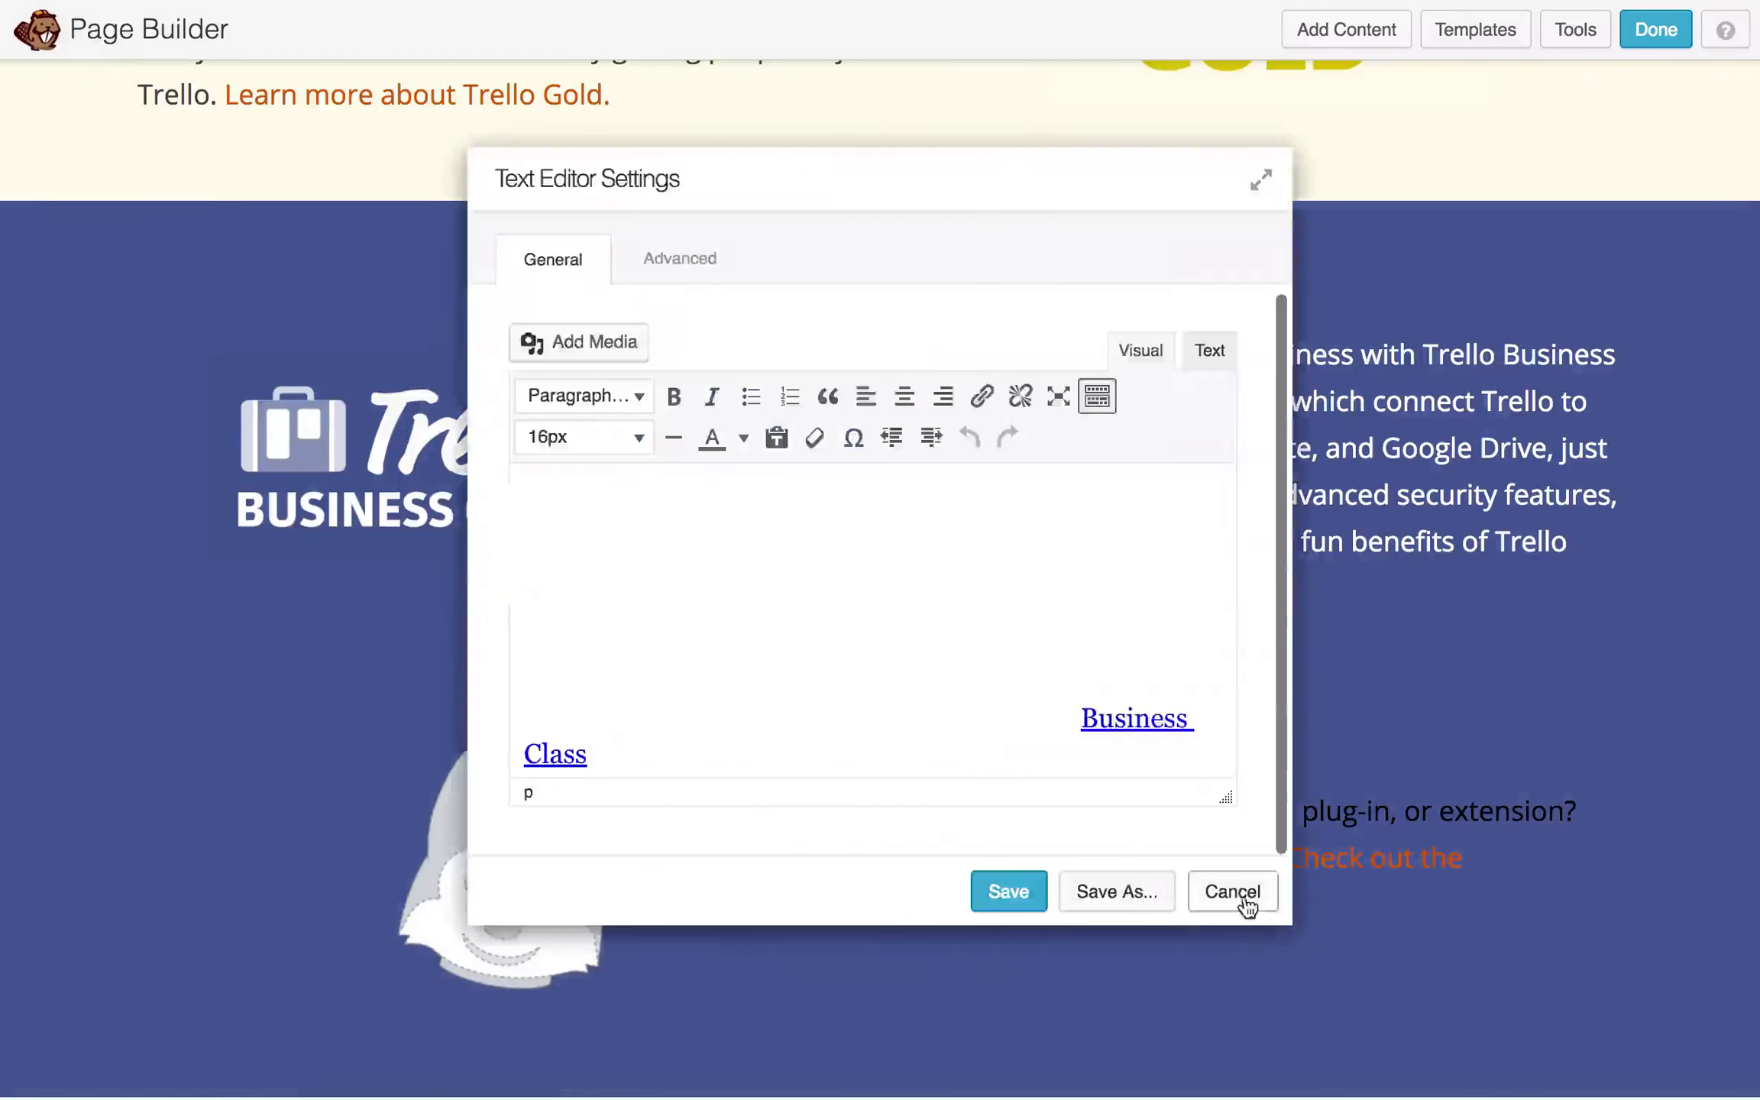
pyautogui.click(1245, 903)
pyautogui.click(119, 182)
pyautogui.scroll(-3, 710, 455)
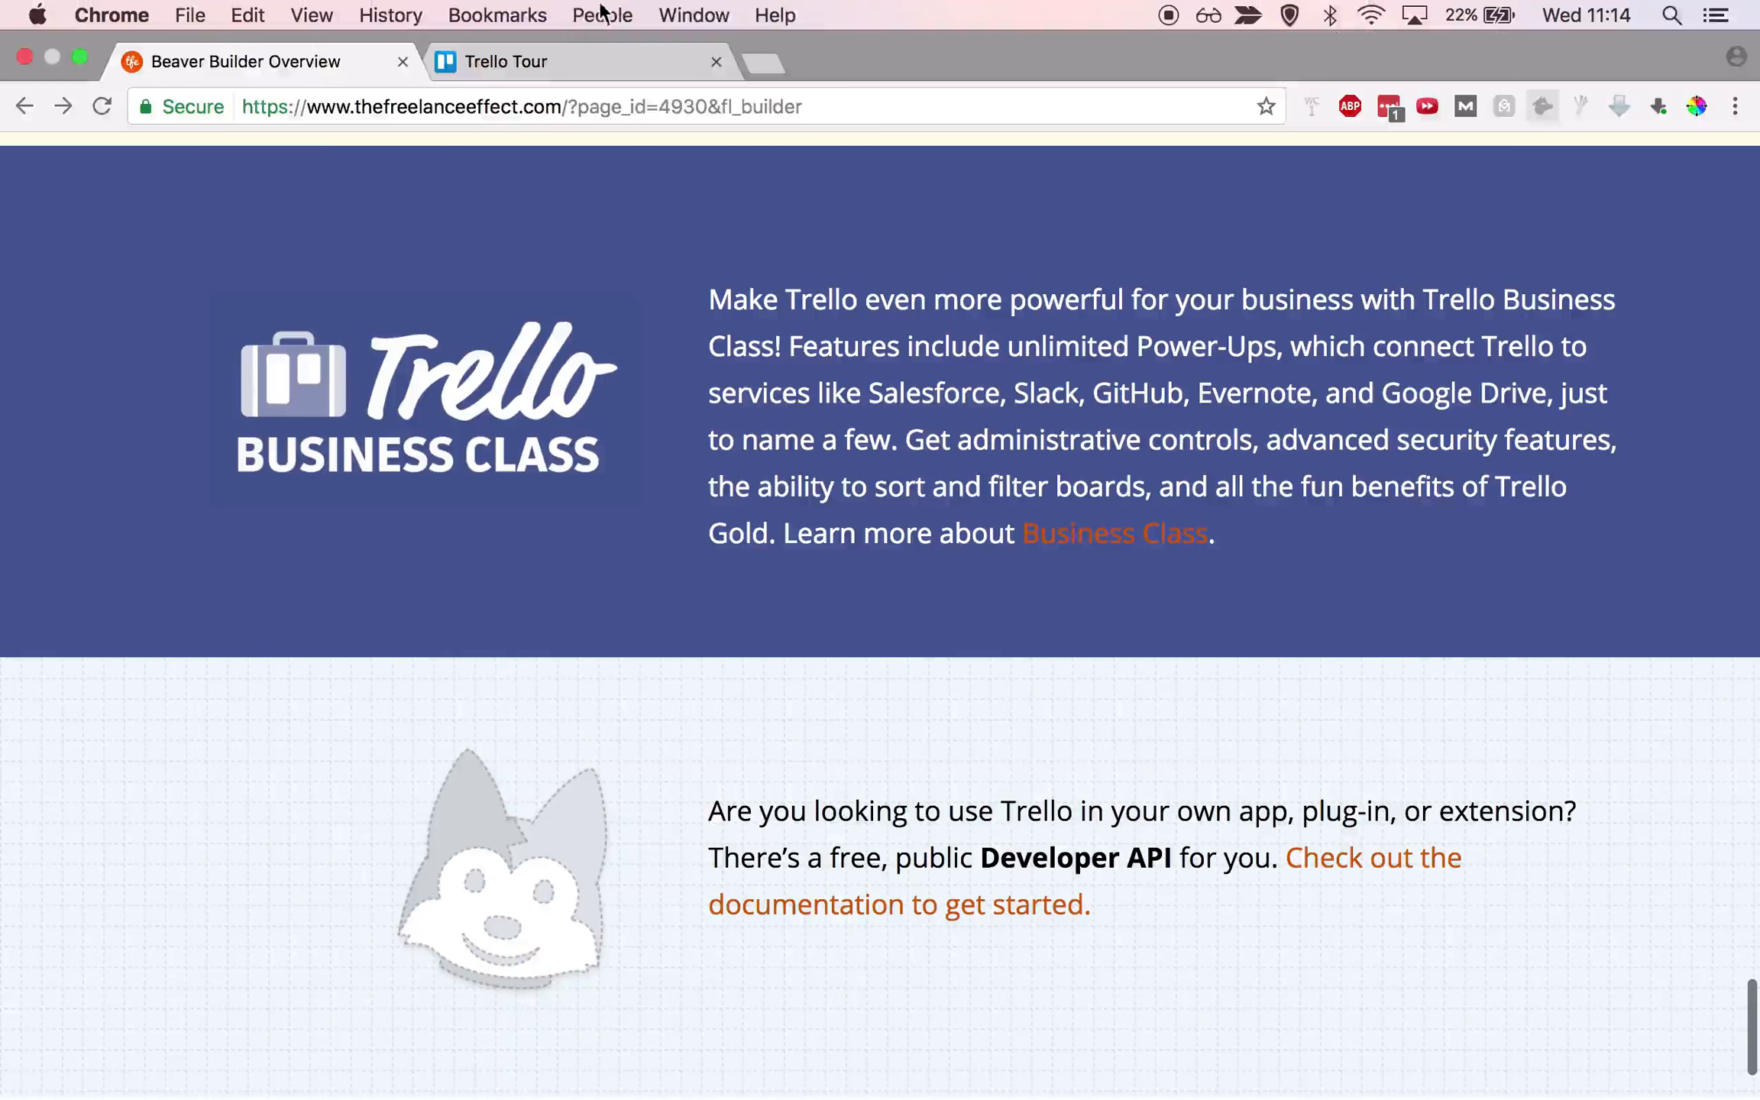
# - Compare the rebuilt page with the Trello tour page's closing 'And it's free' section
pyautogui.click(534, 59)
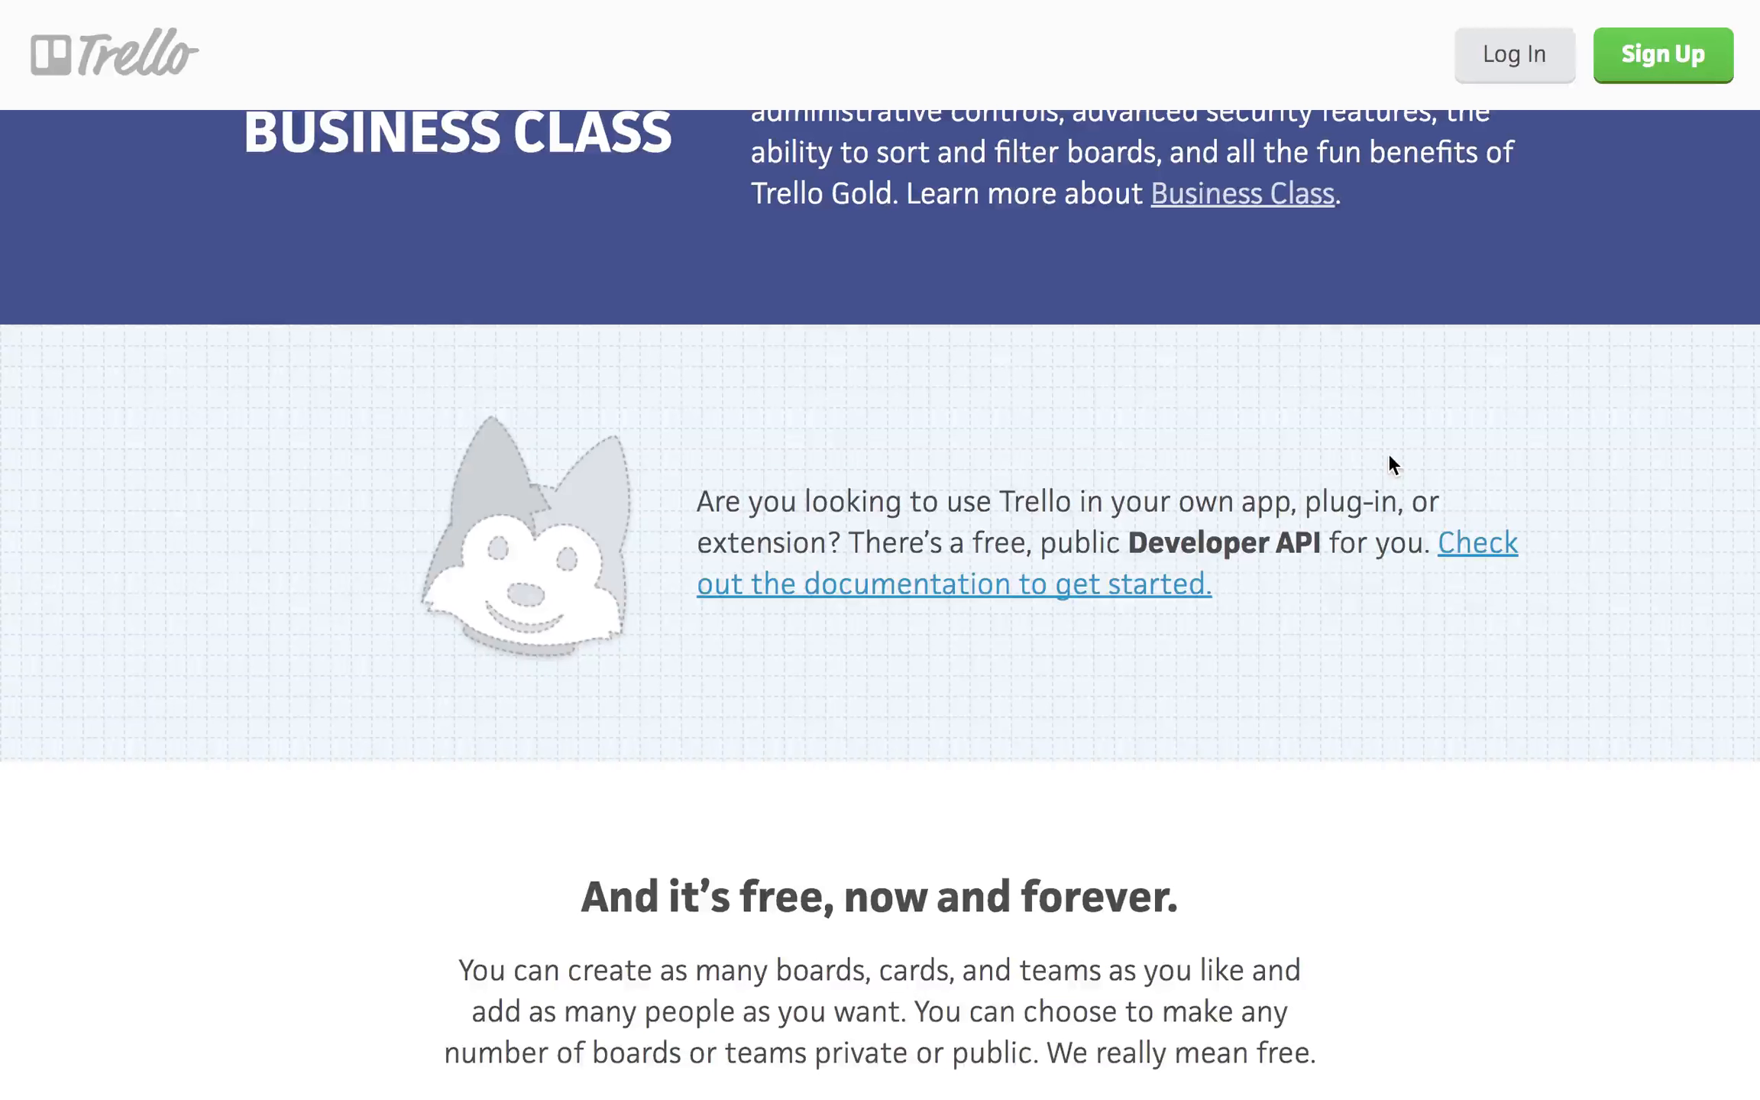
pyautogui.moveTo(540, 6)
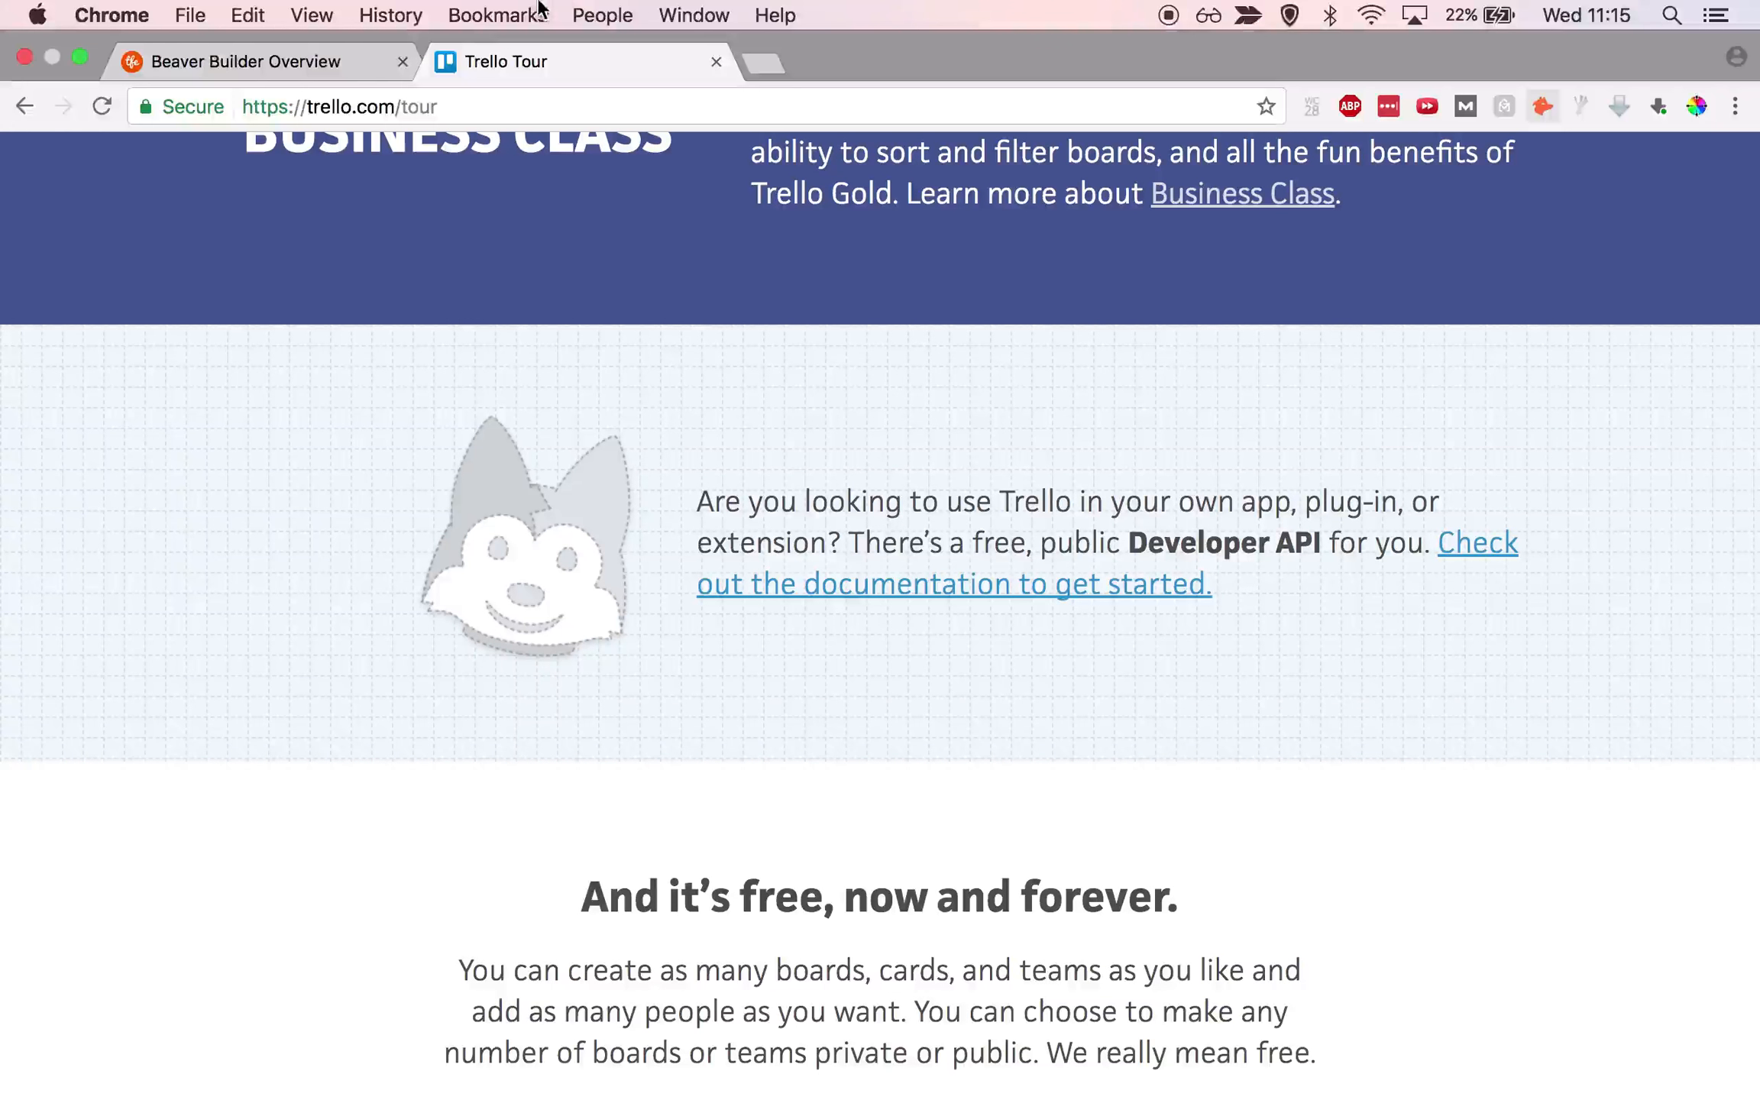
pyautogui.click(331, 61)
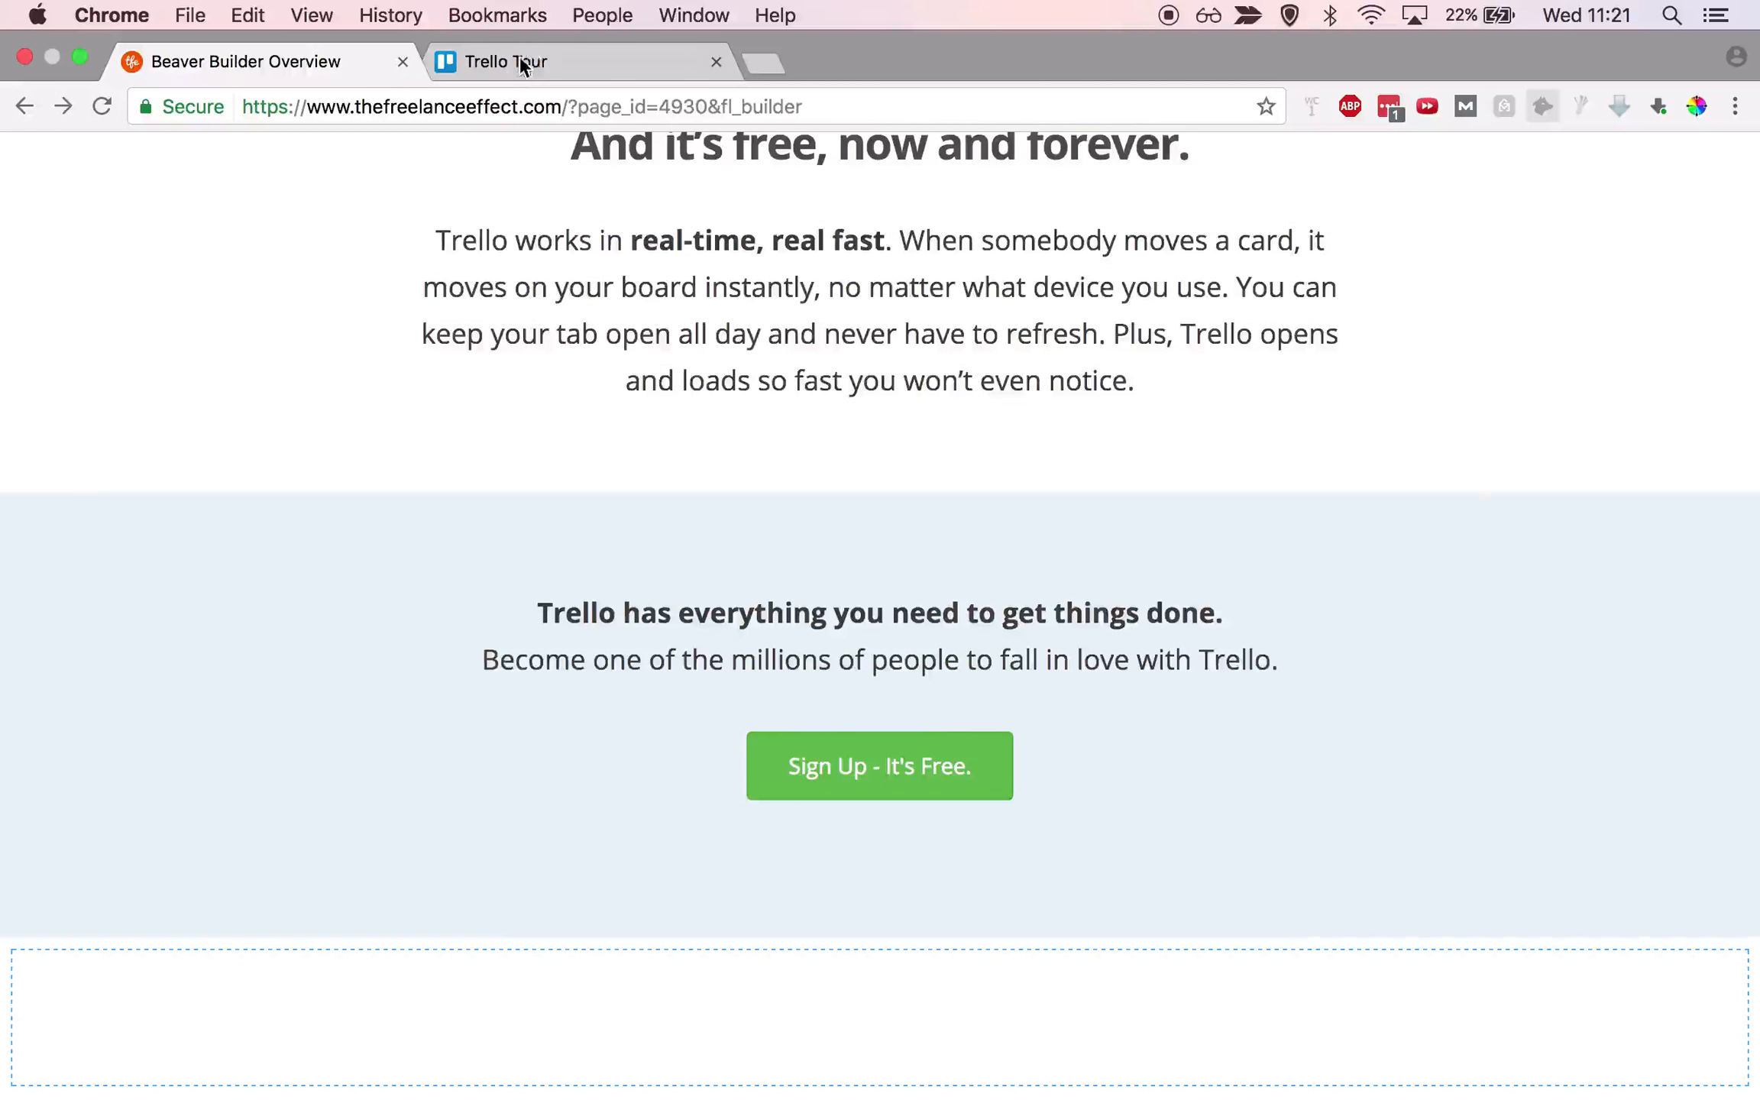
# - Check the top of the original Trello tour page for comparison
pyautogui.click(522, 66)
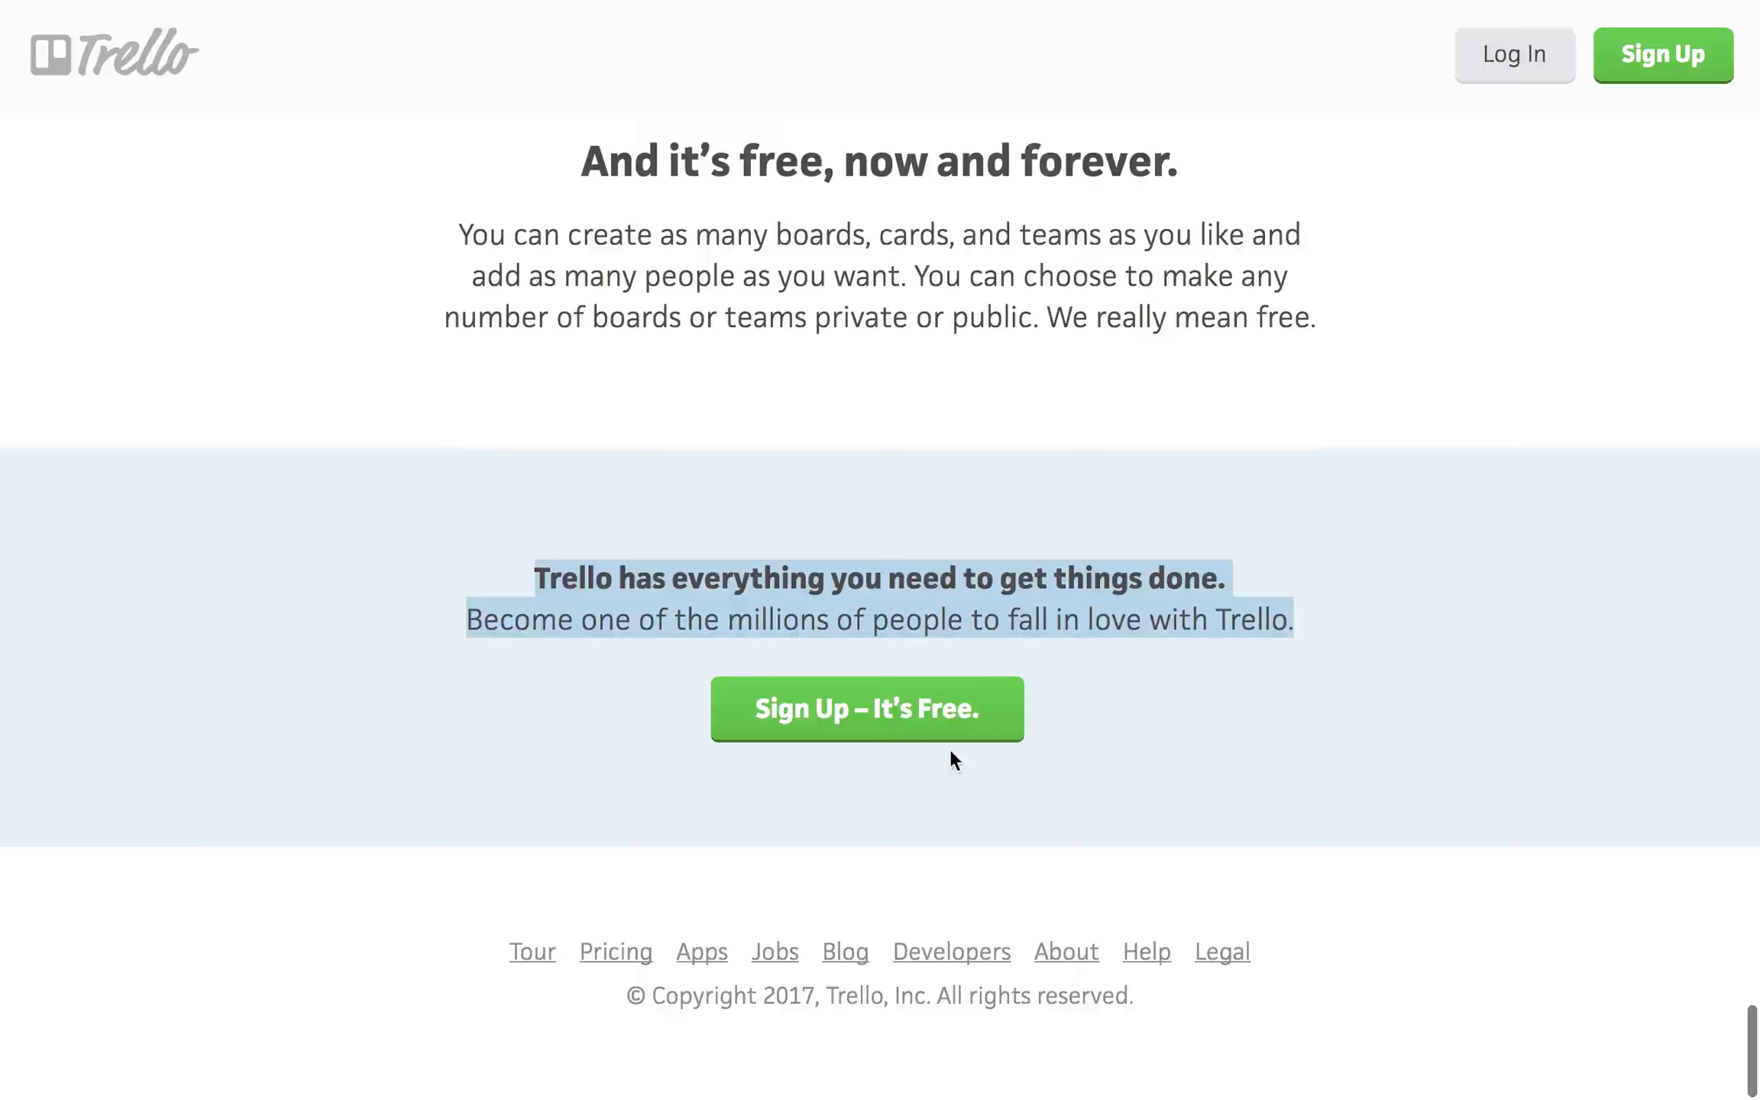
pyautogui.scroll(20, 950, 752)
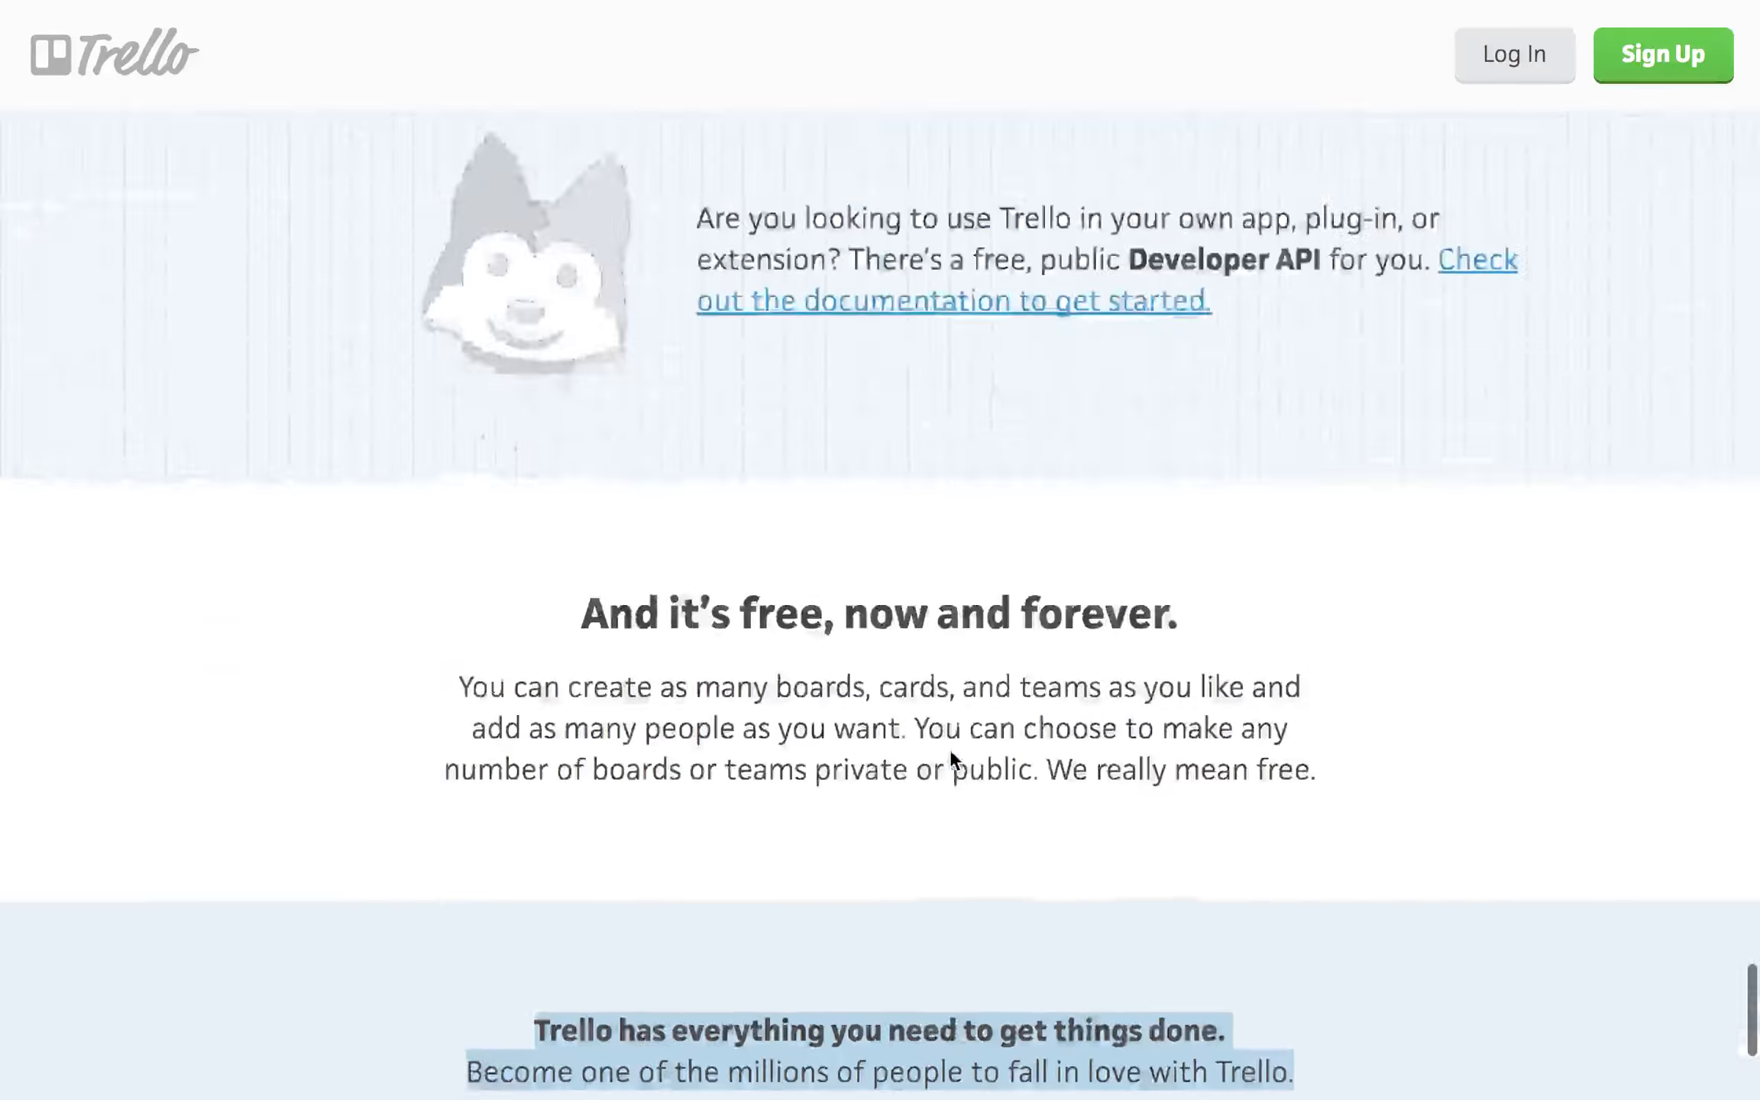
pyautogui.scroll(20, 953, 758)
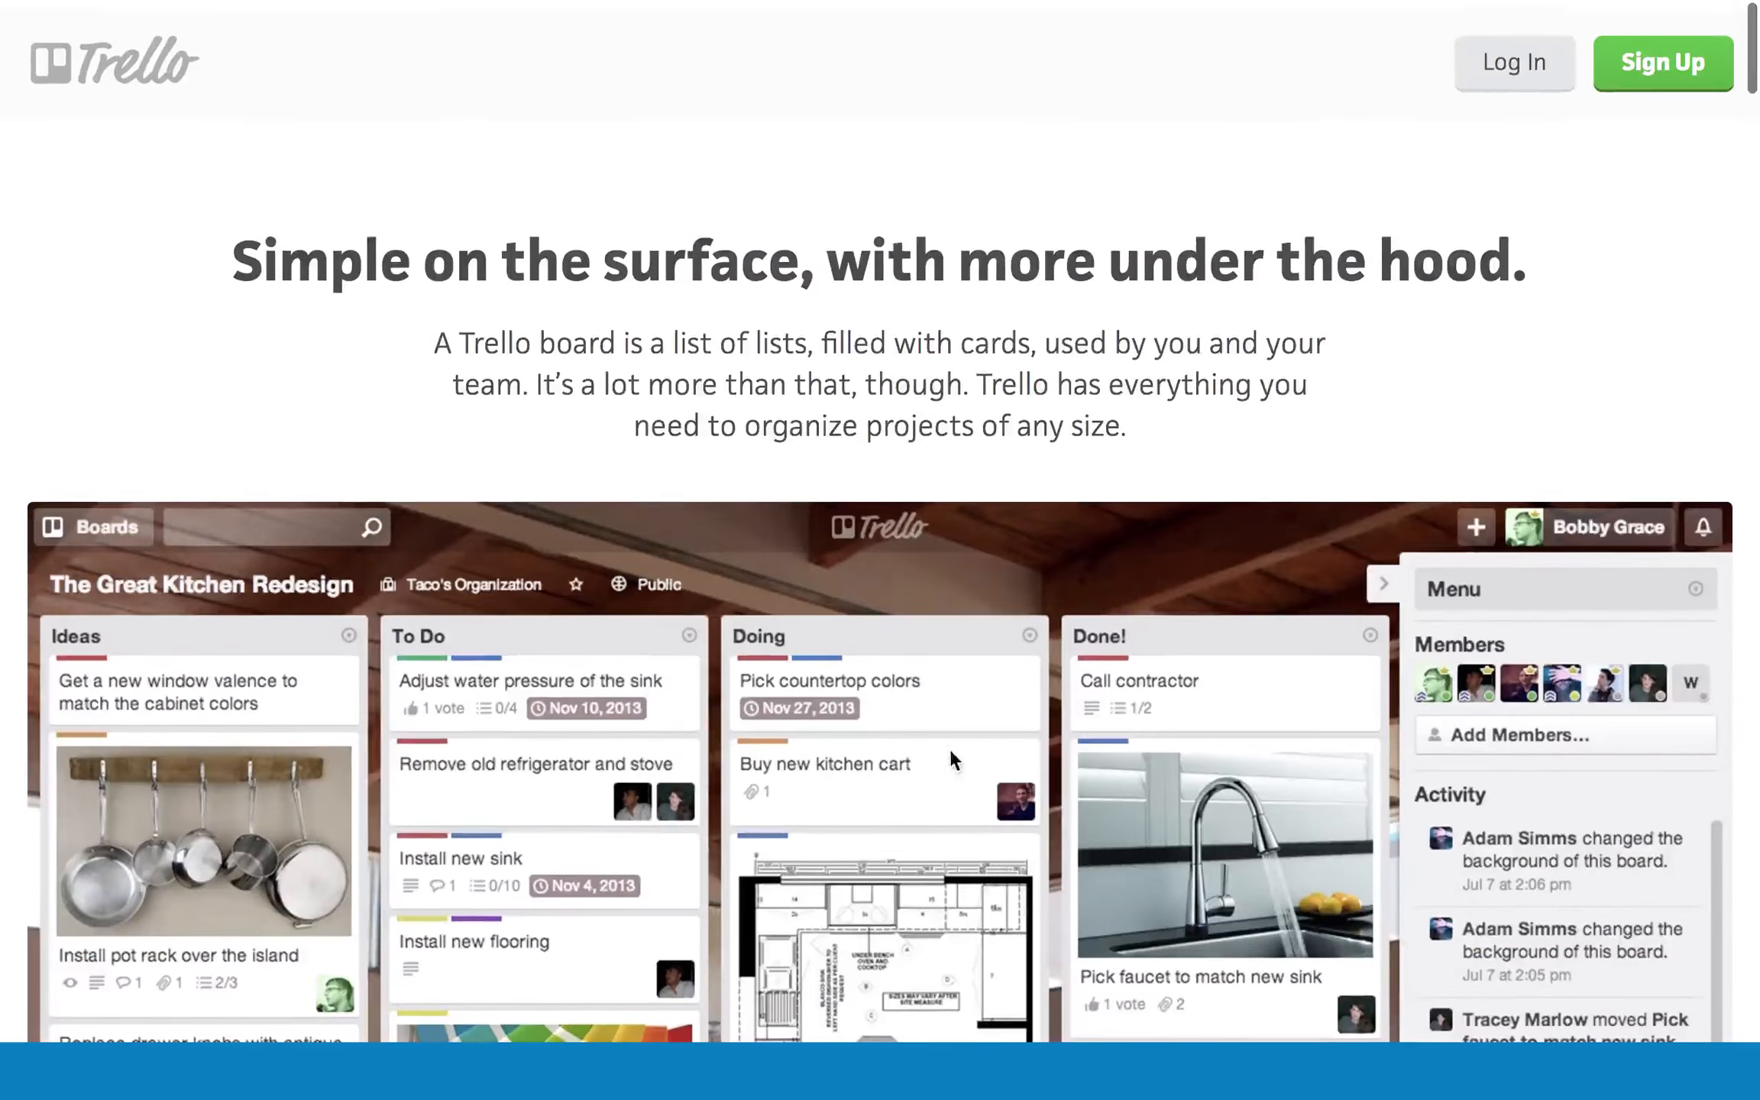
# - Back in the builder, finish editing and publish the page changes
pyautogui.click(291, 62)
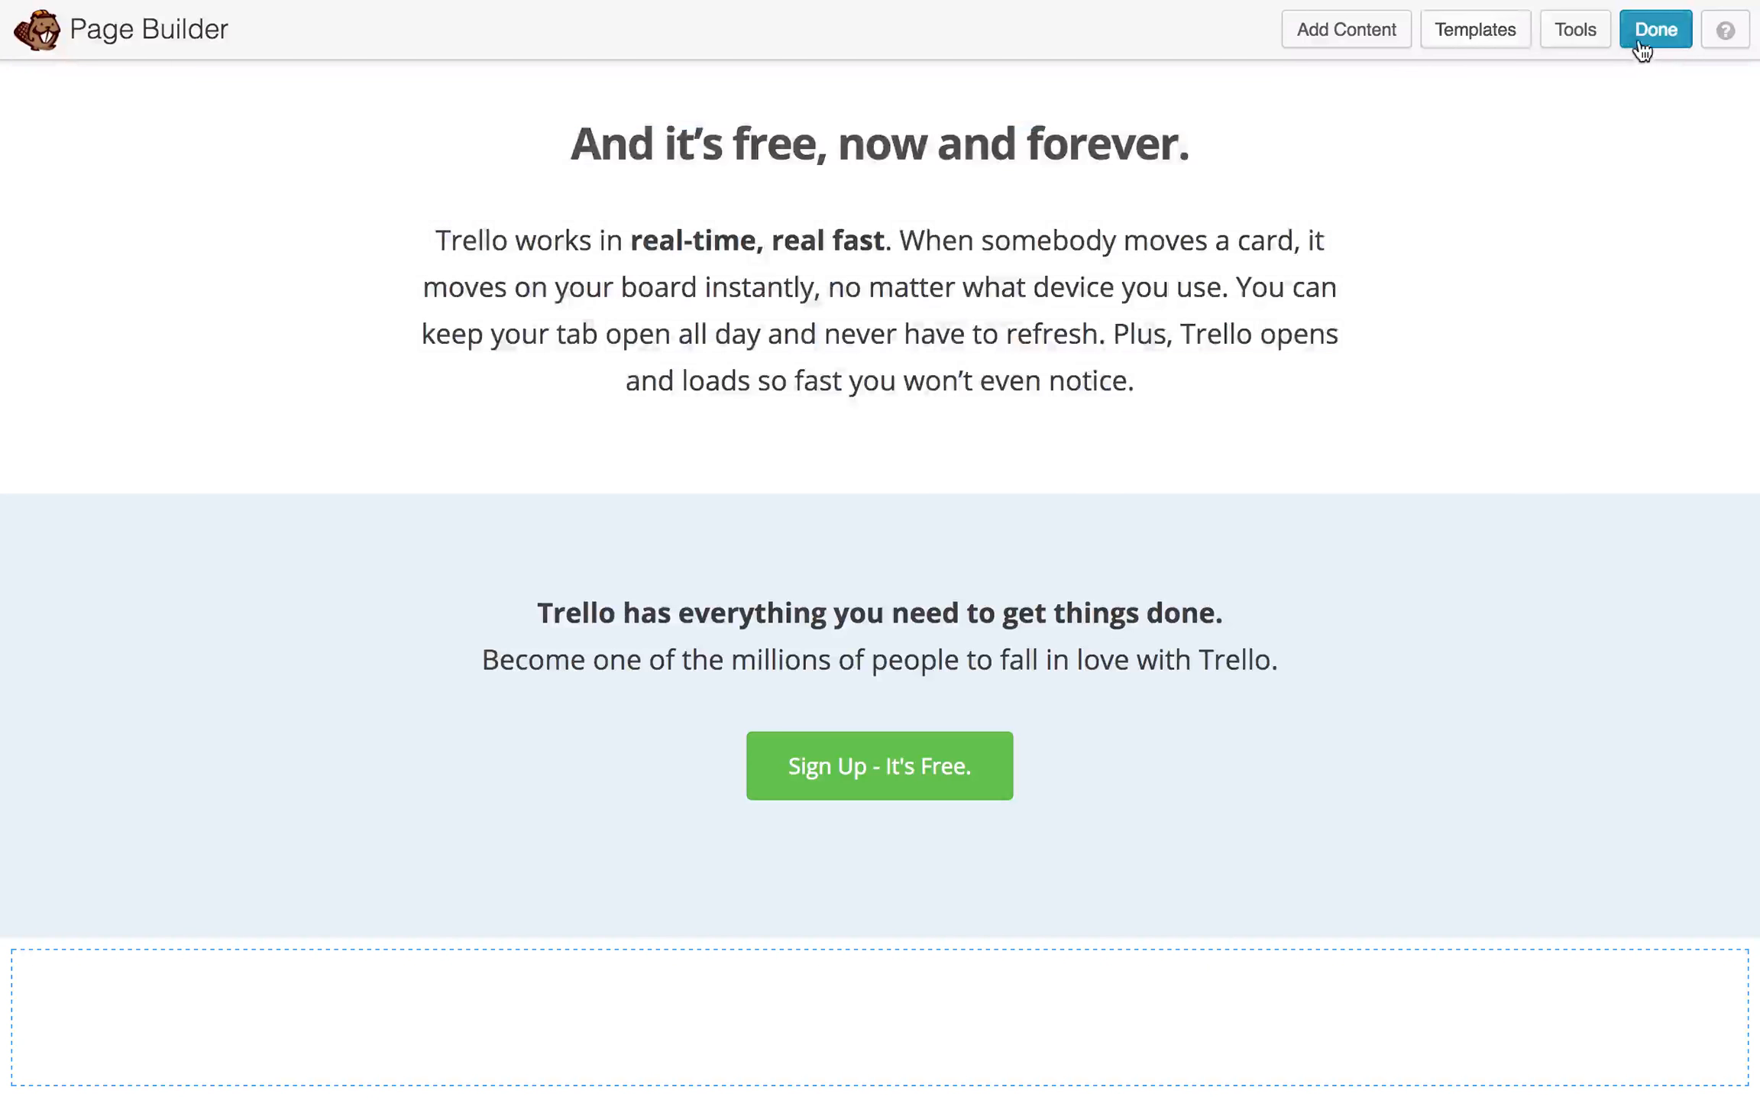
pyautogui.click(1642, 36)
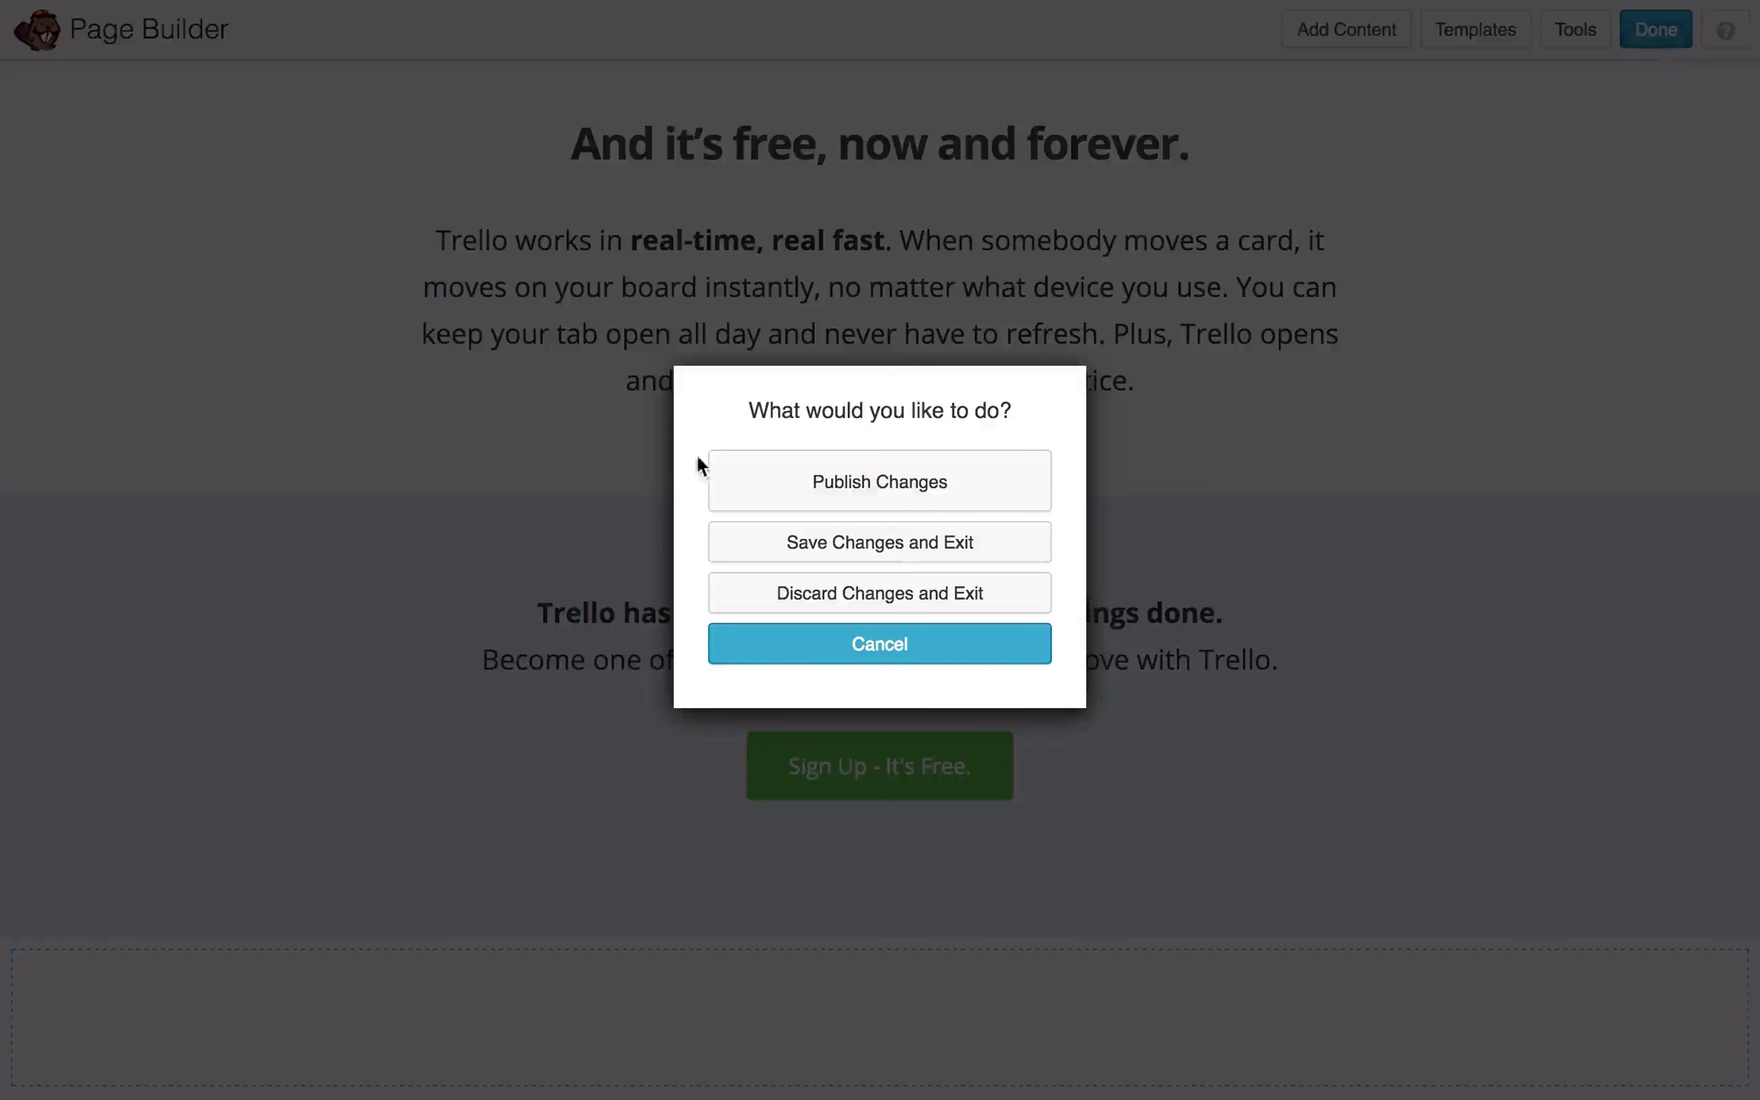
pyautogui.click(925, 482)
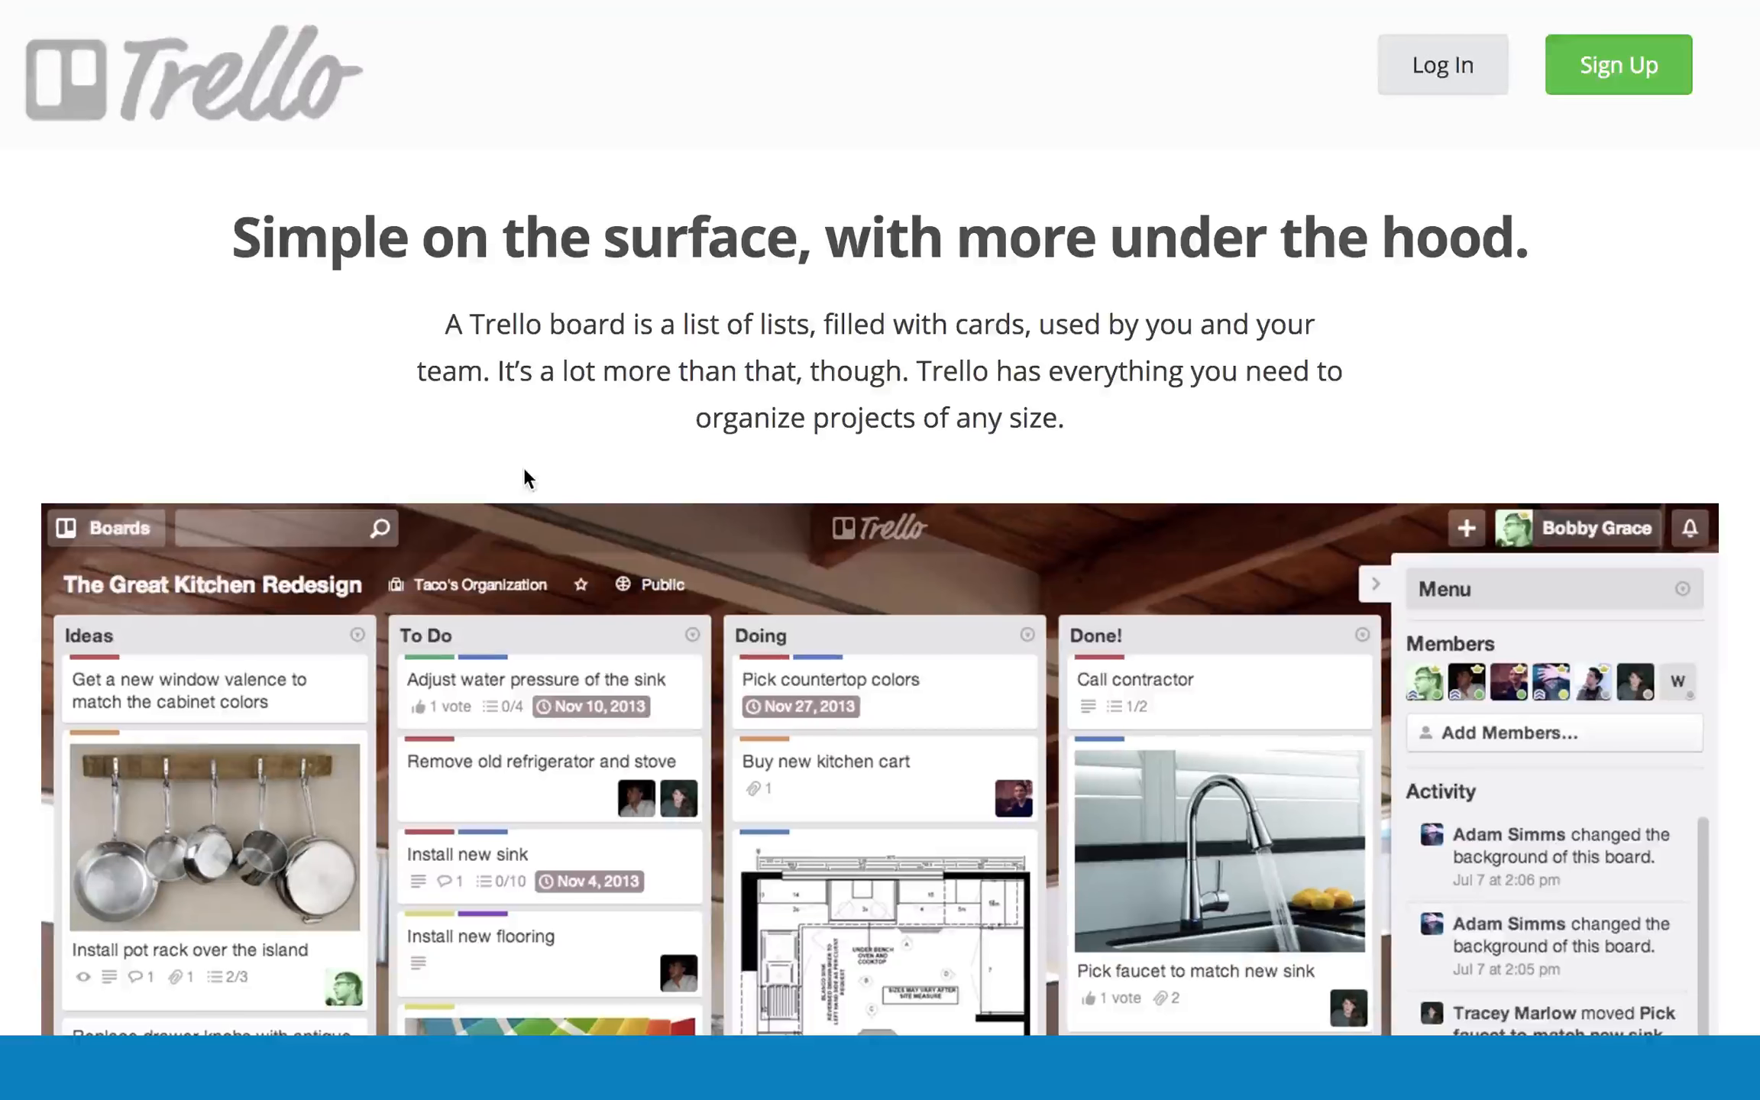
# - Review the live replica down to the sign-up section, then return to the Trello tour
pyautogui.scroll(-20, 552, 371)
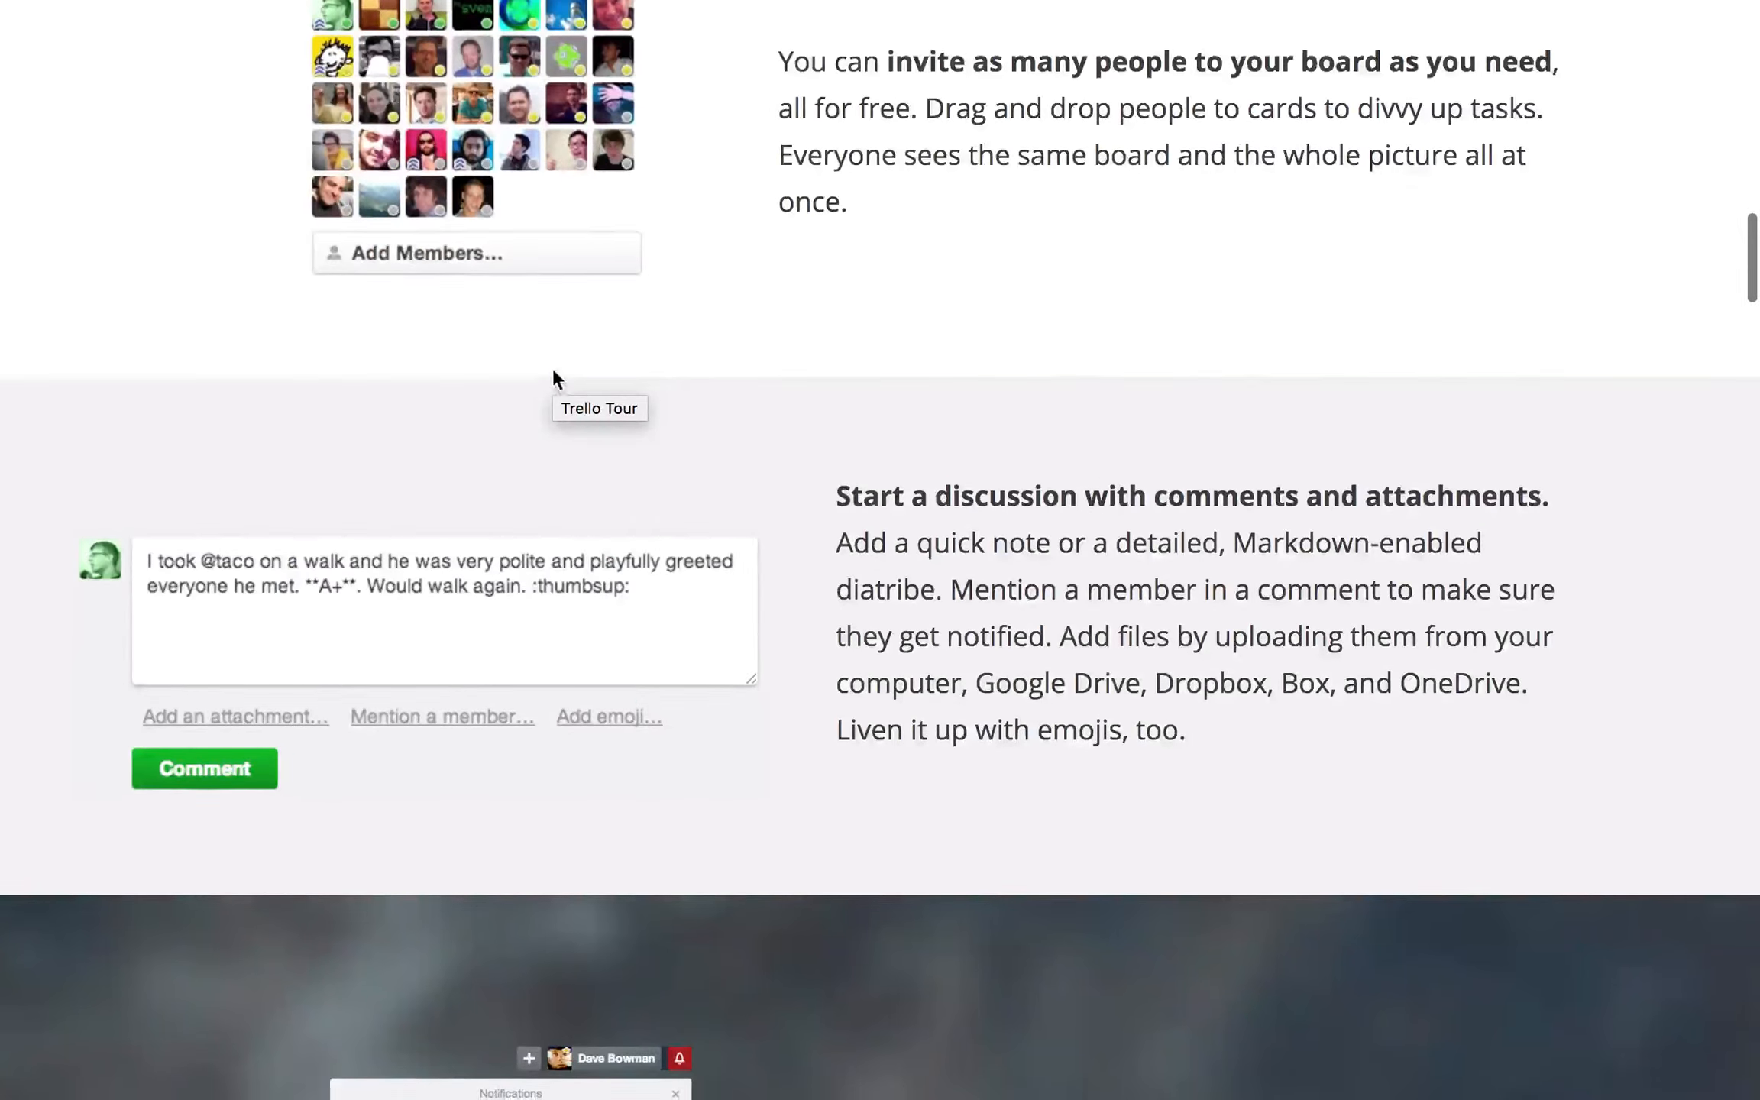
pyautogui.scroll(10, 551, 366)
pyautogui.scroll(-12, 553, 367)
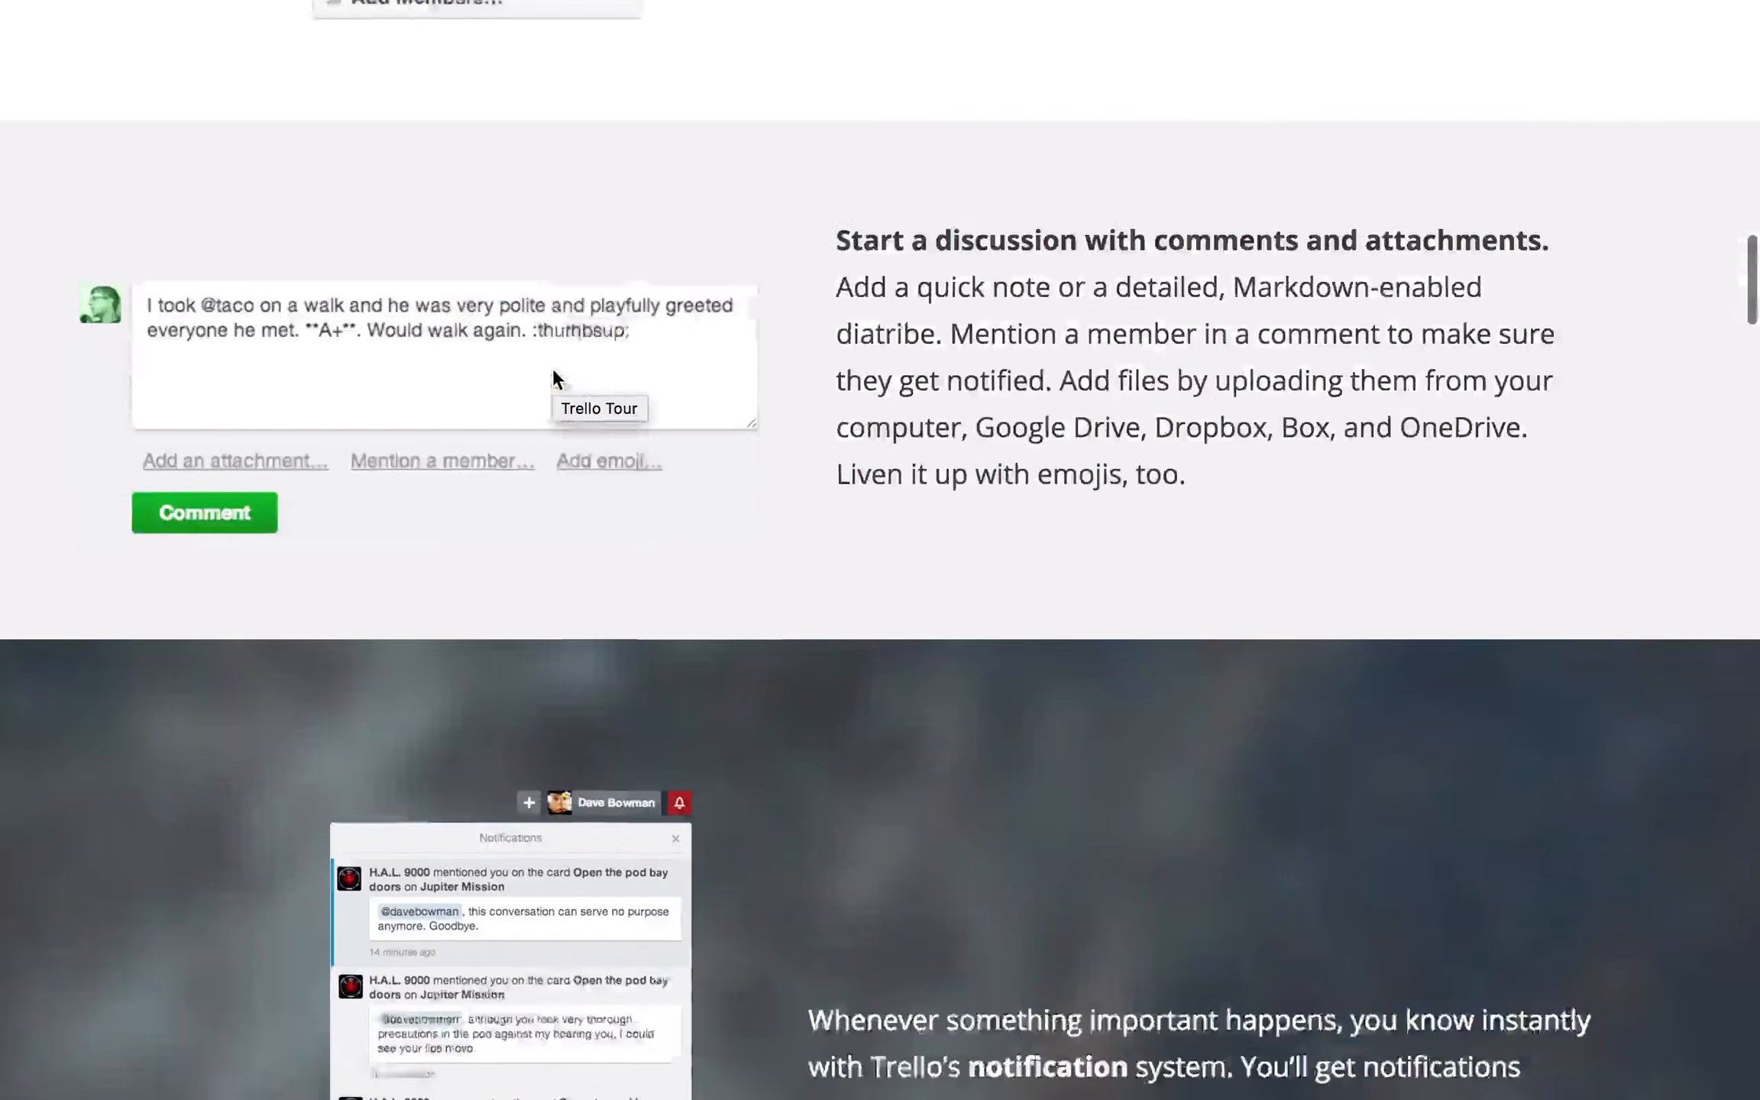
pyautogui.scroll(-15, 553, 371)
pyautogui.scroll(-20, 553, 368)
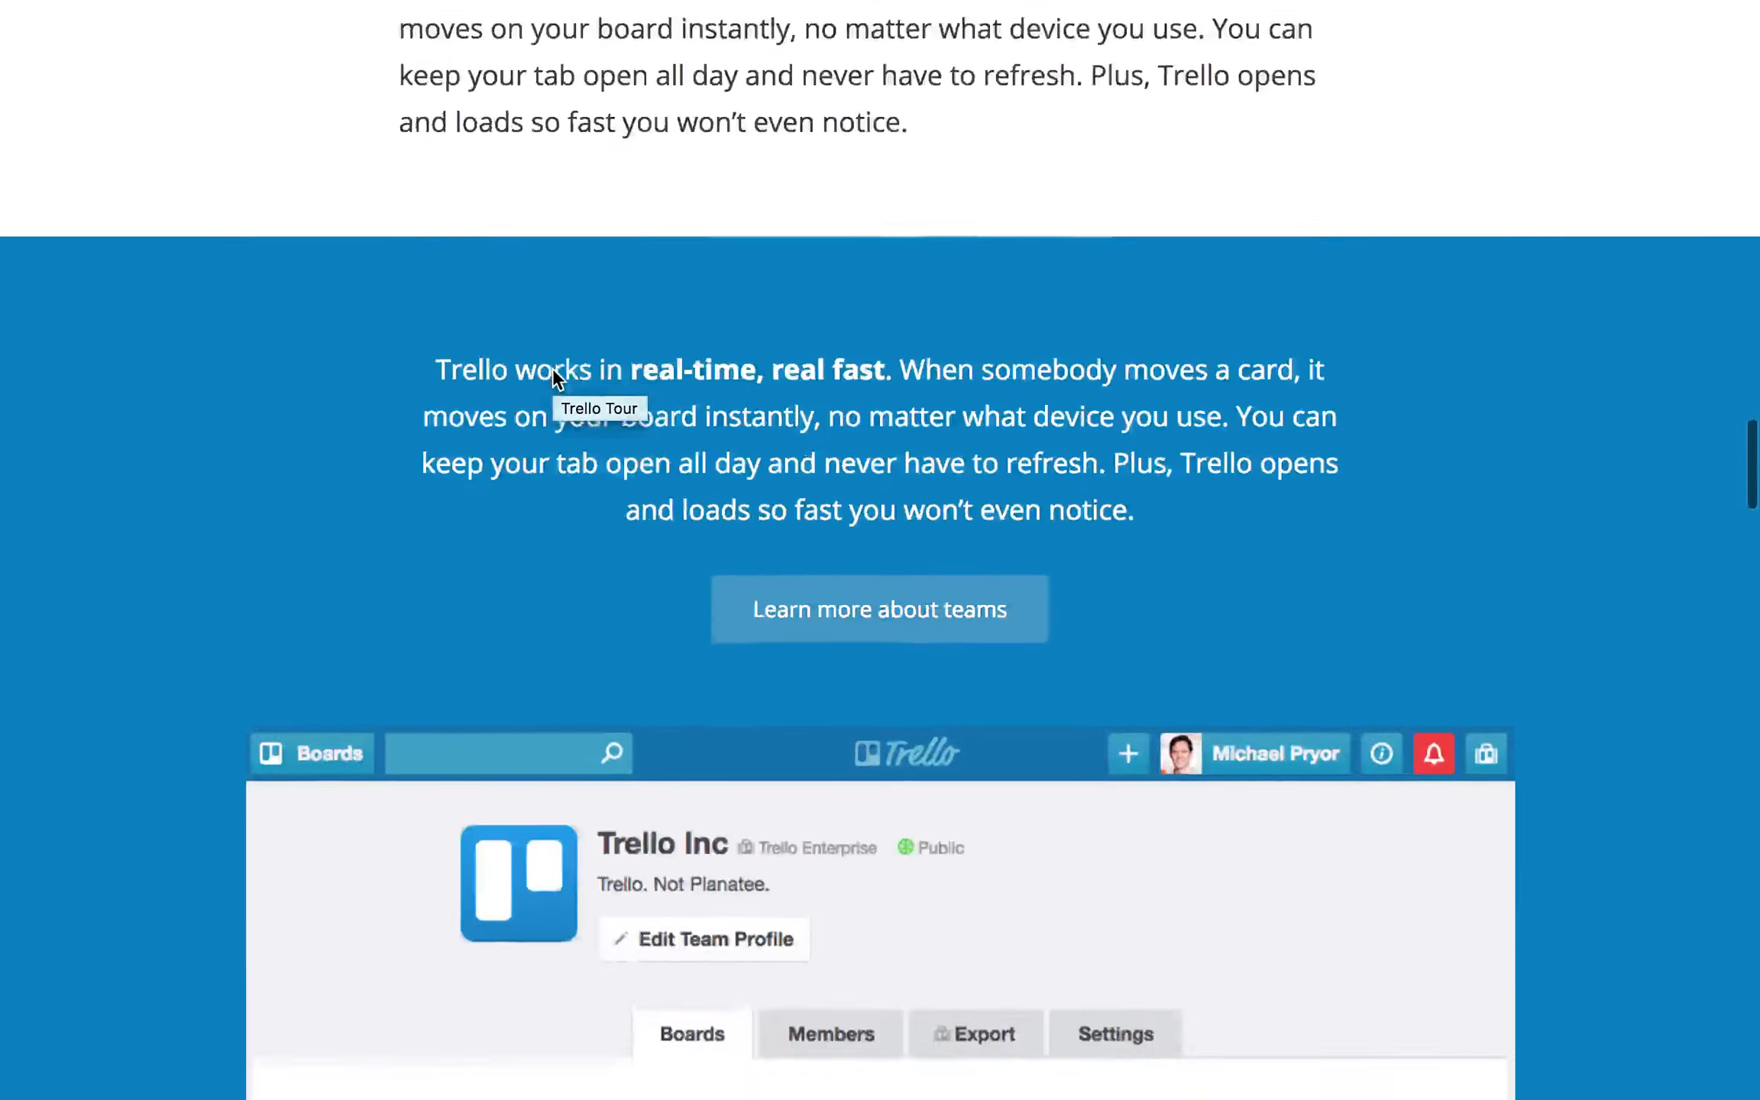
pyautogui.scroll(8, 553, 367)
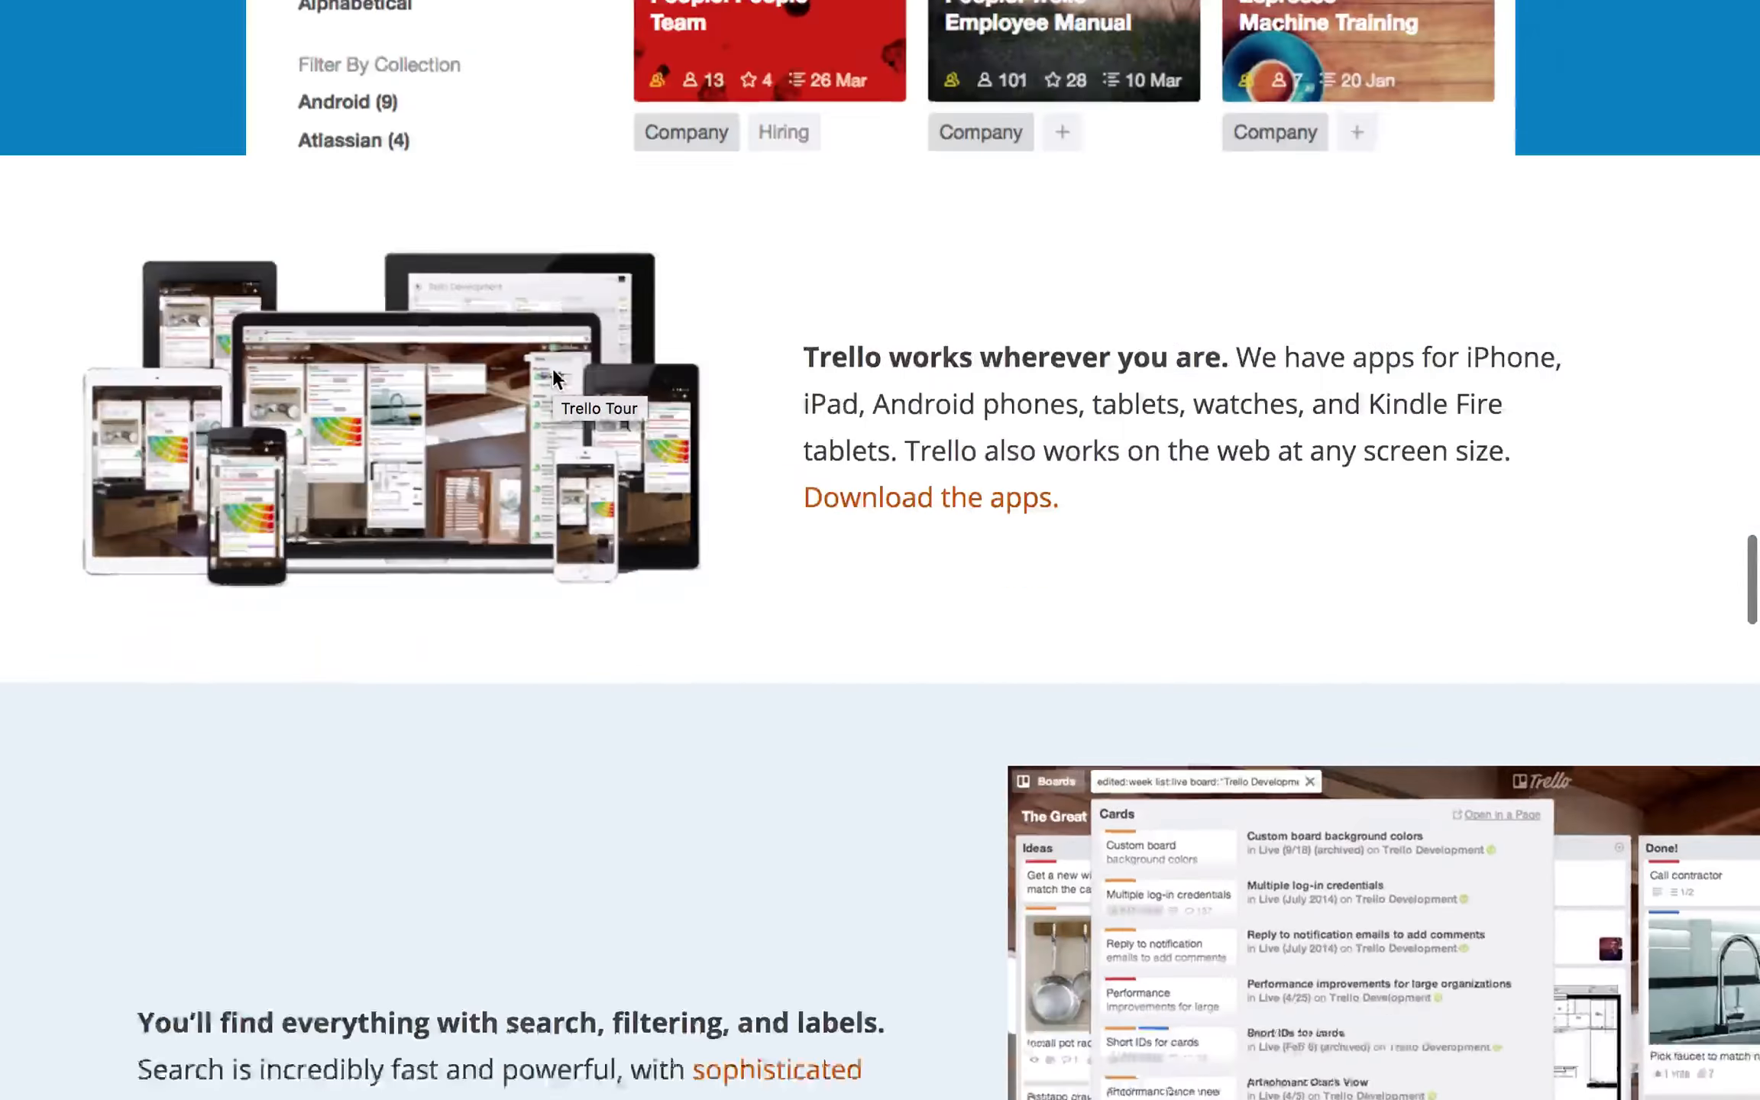
pyautogui.scroll(-20, 553, 367)
pyautogui.scroll(-20, 553, 367)
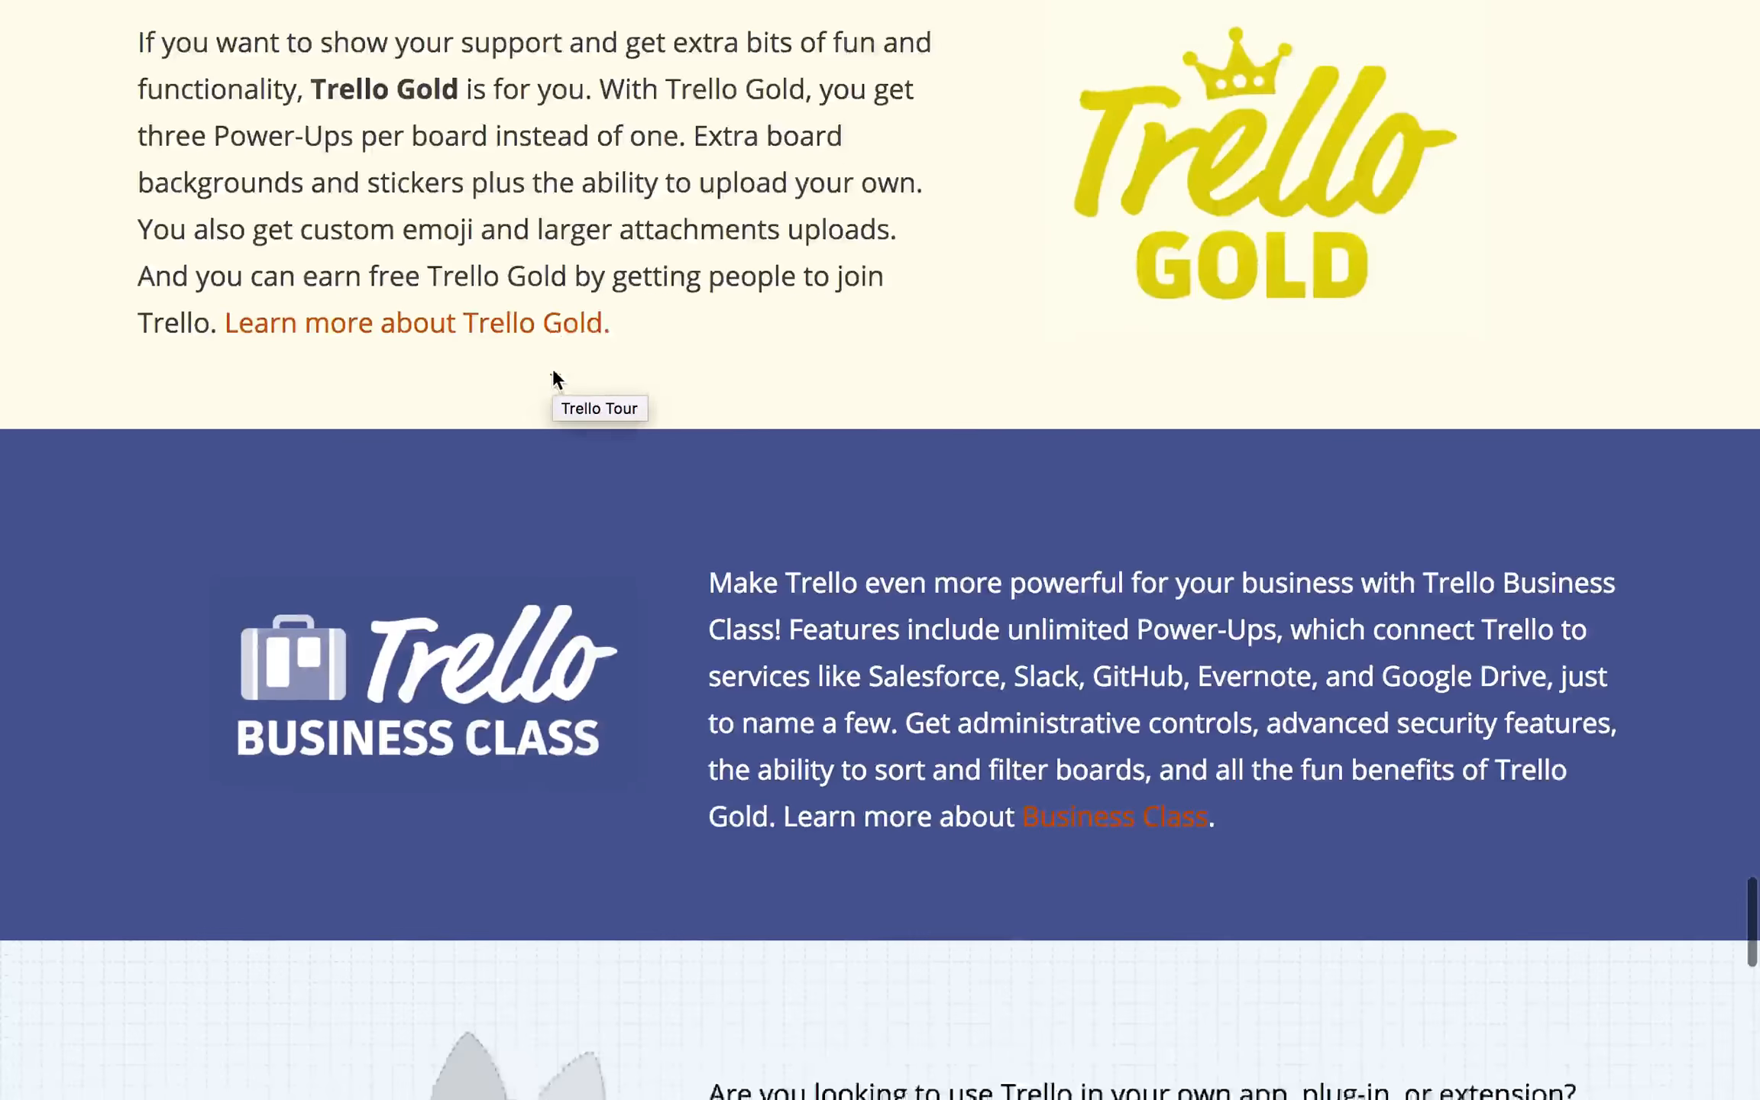
pyautogui.scroll(-5, 553, 367)
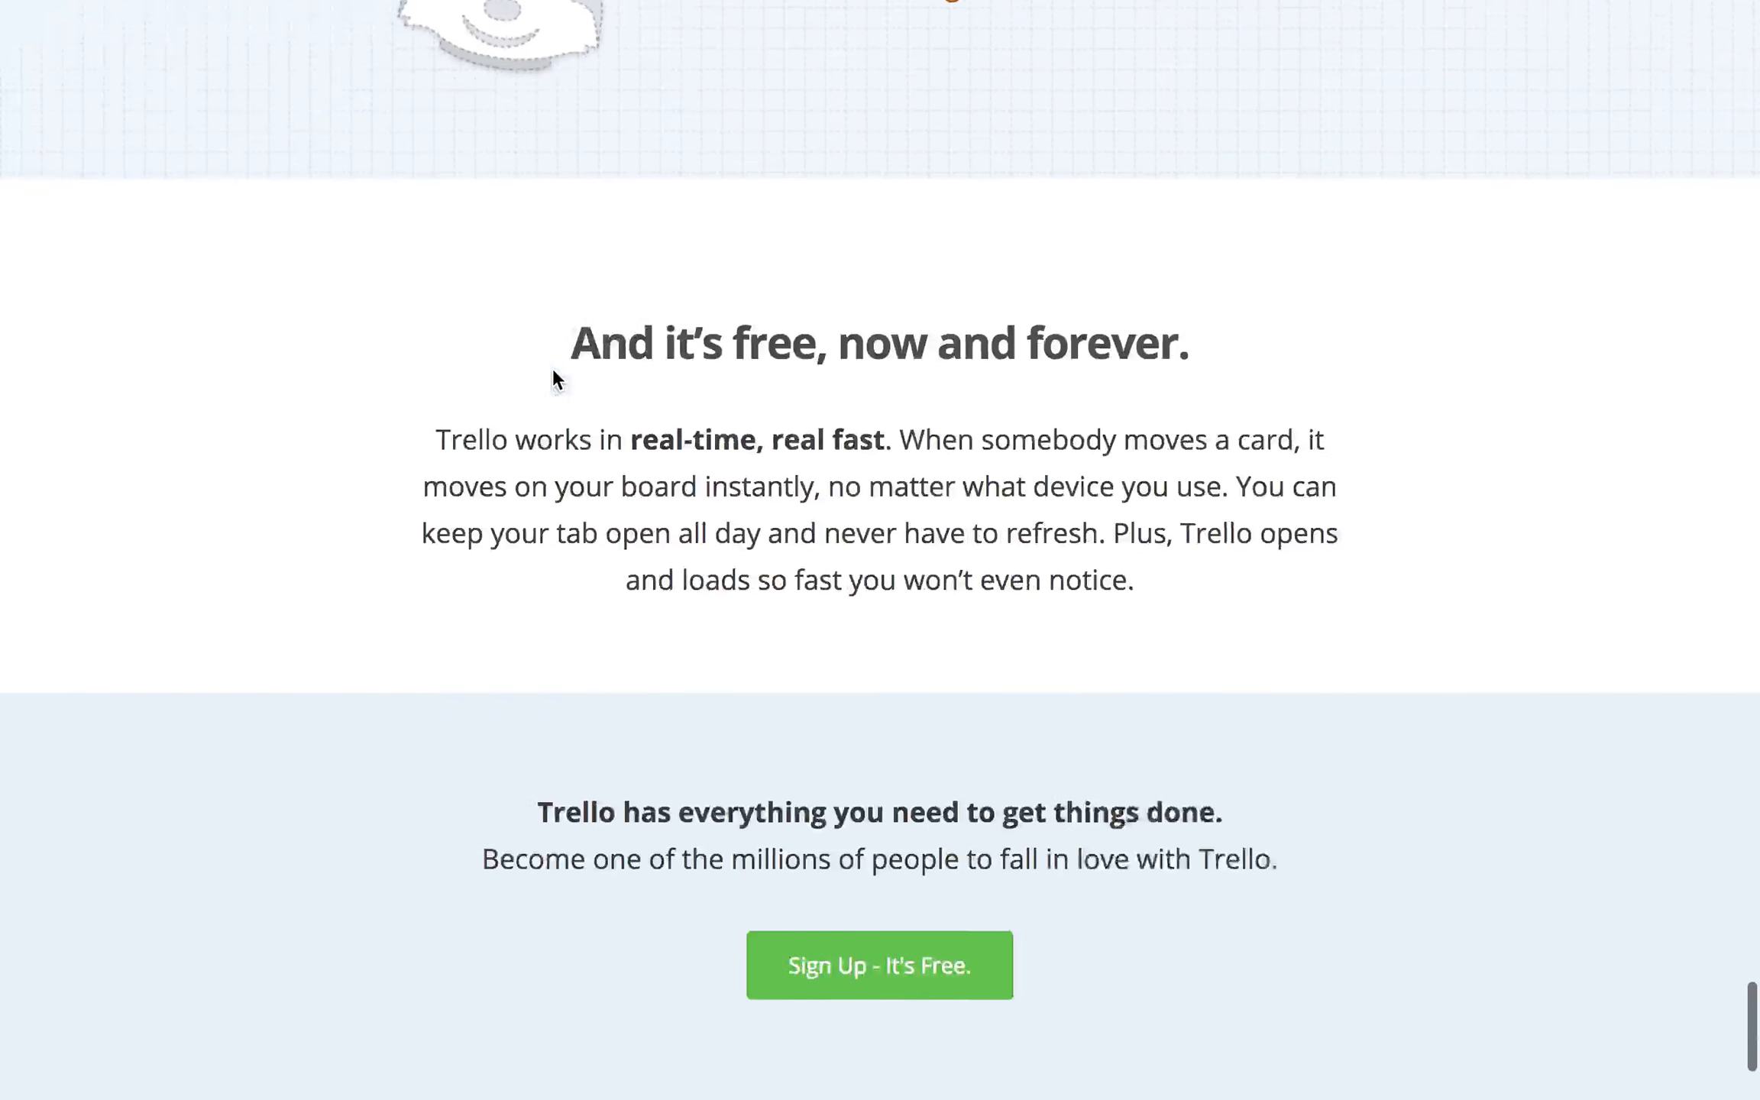
pyautogui.moveTo(503, 20)
pyautogui.click(484, 75)
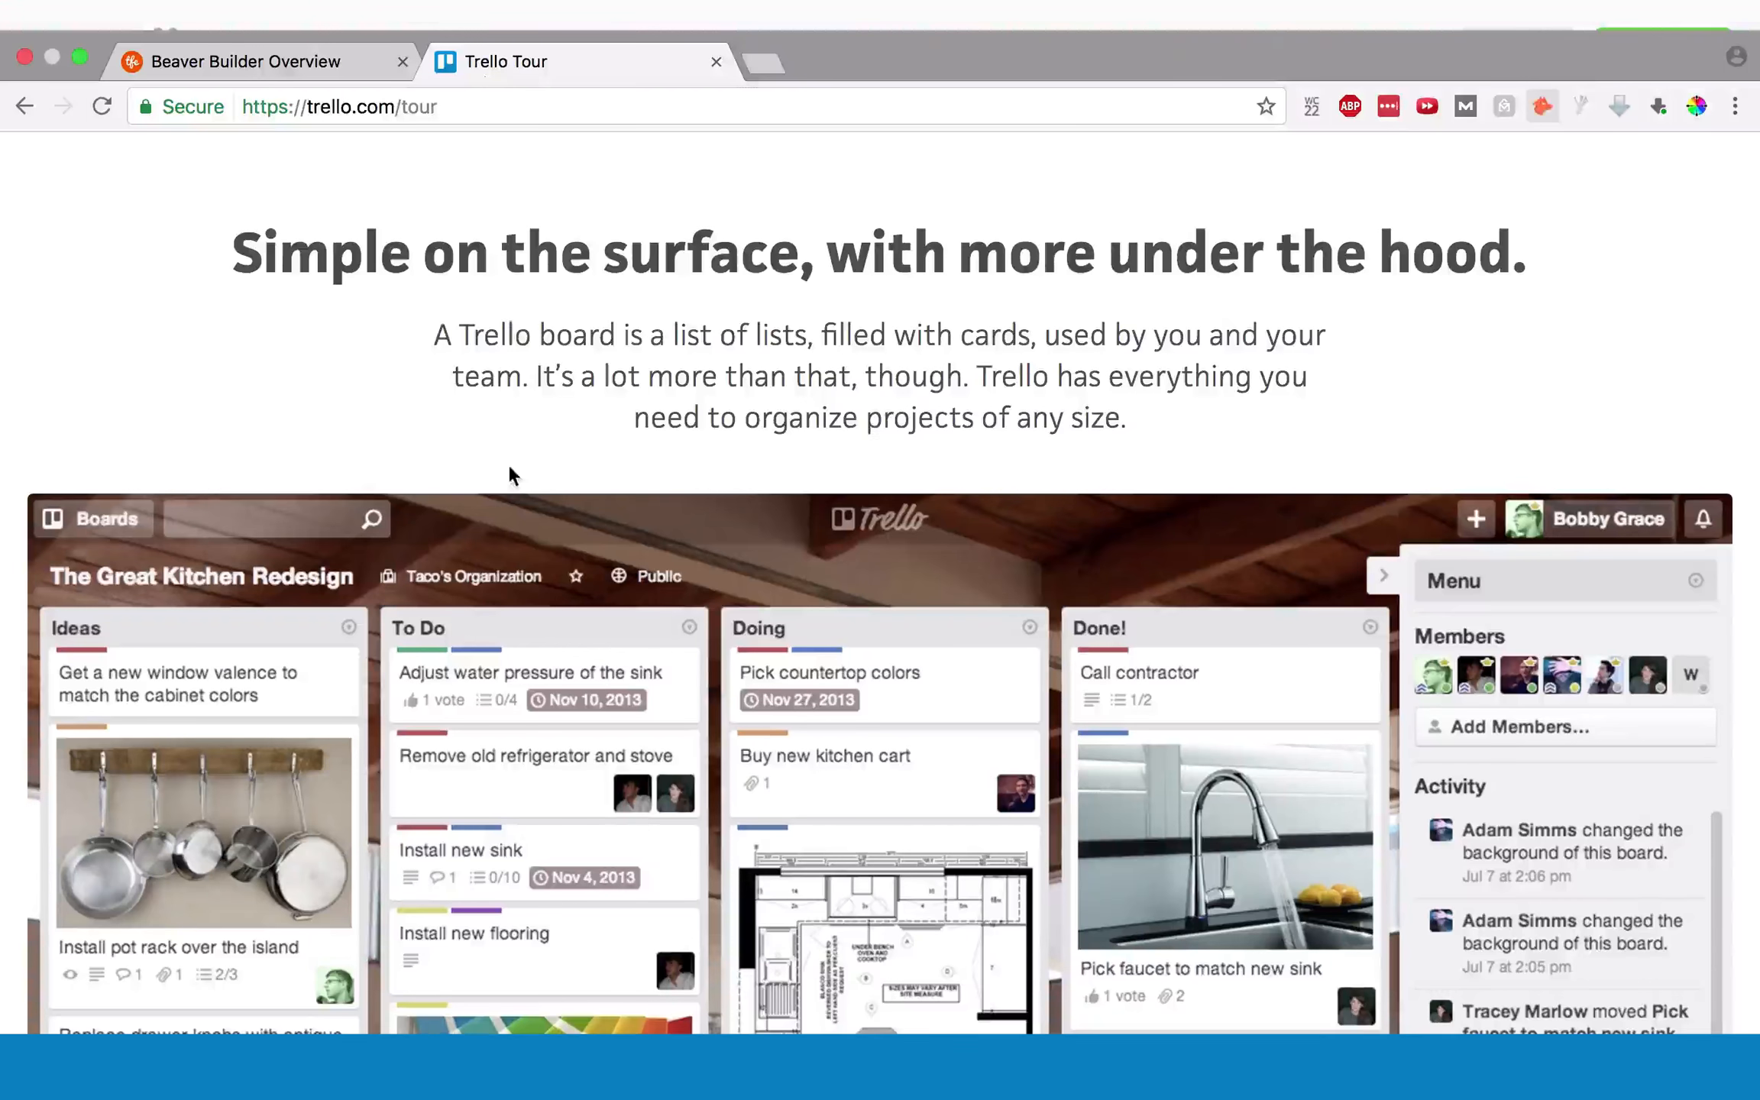
# - Scroll down through the Trello tour page's sections
pyautogui.scroll(-12, 507, 464)
pyautogui.scroll(-20, 508, 463)
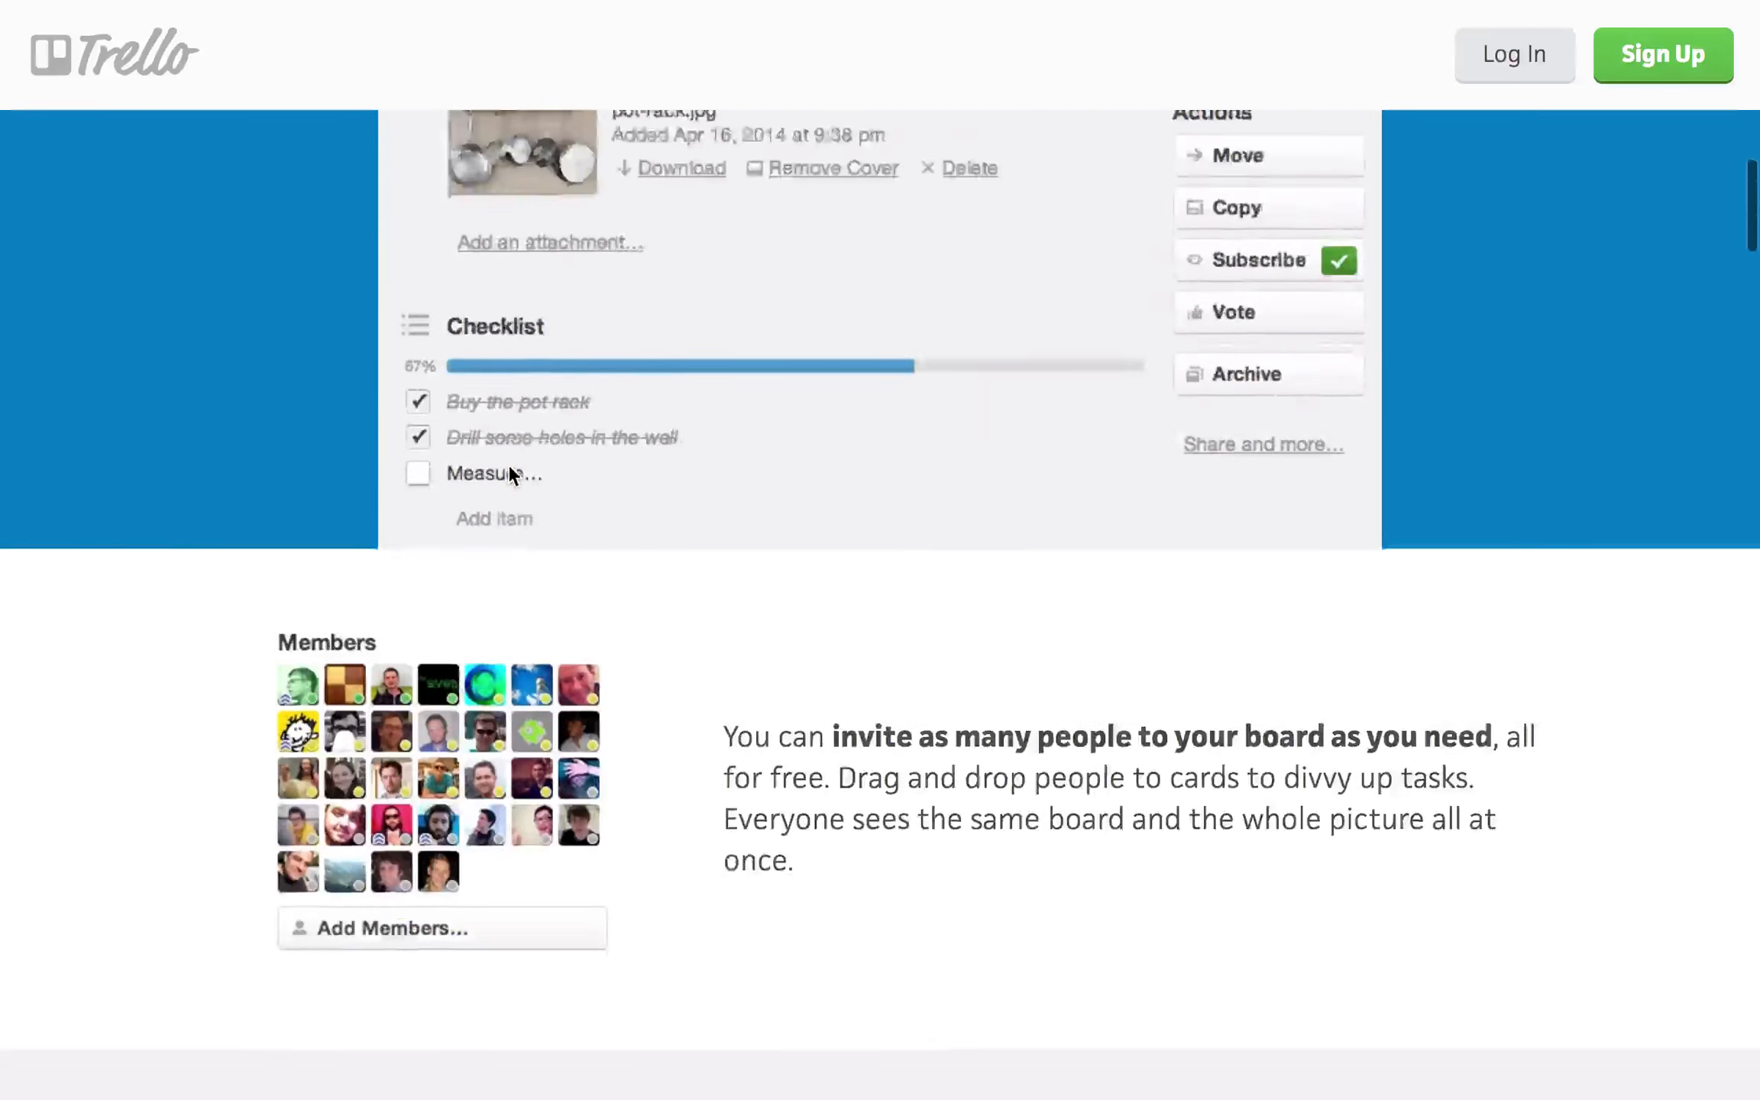
pyautogui.scroll(-20, 508, 474)
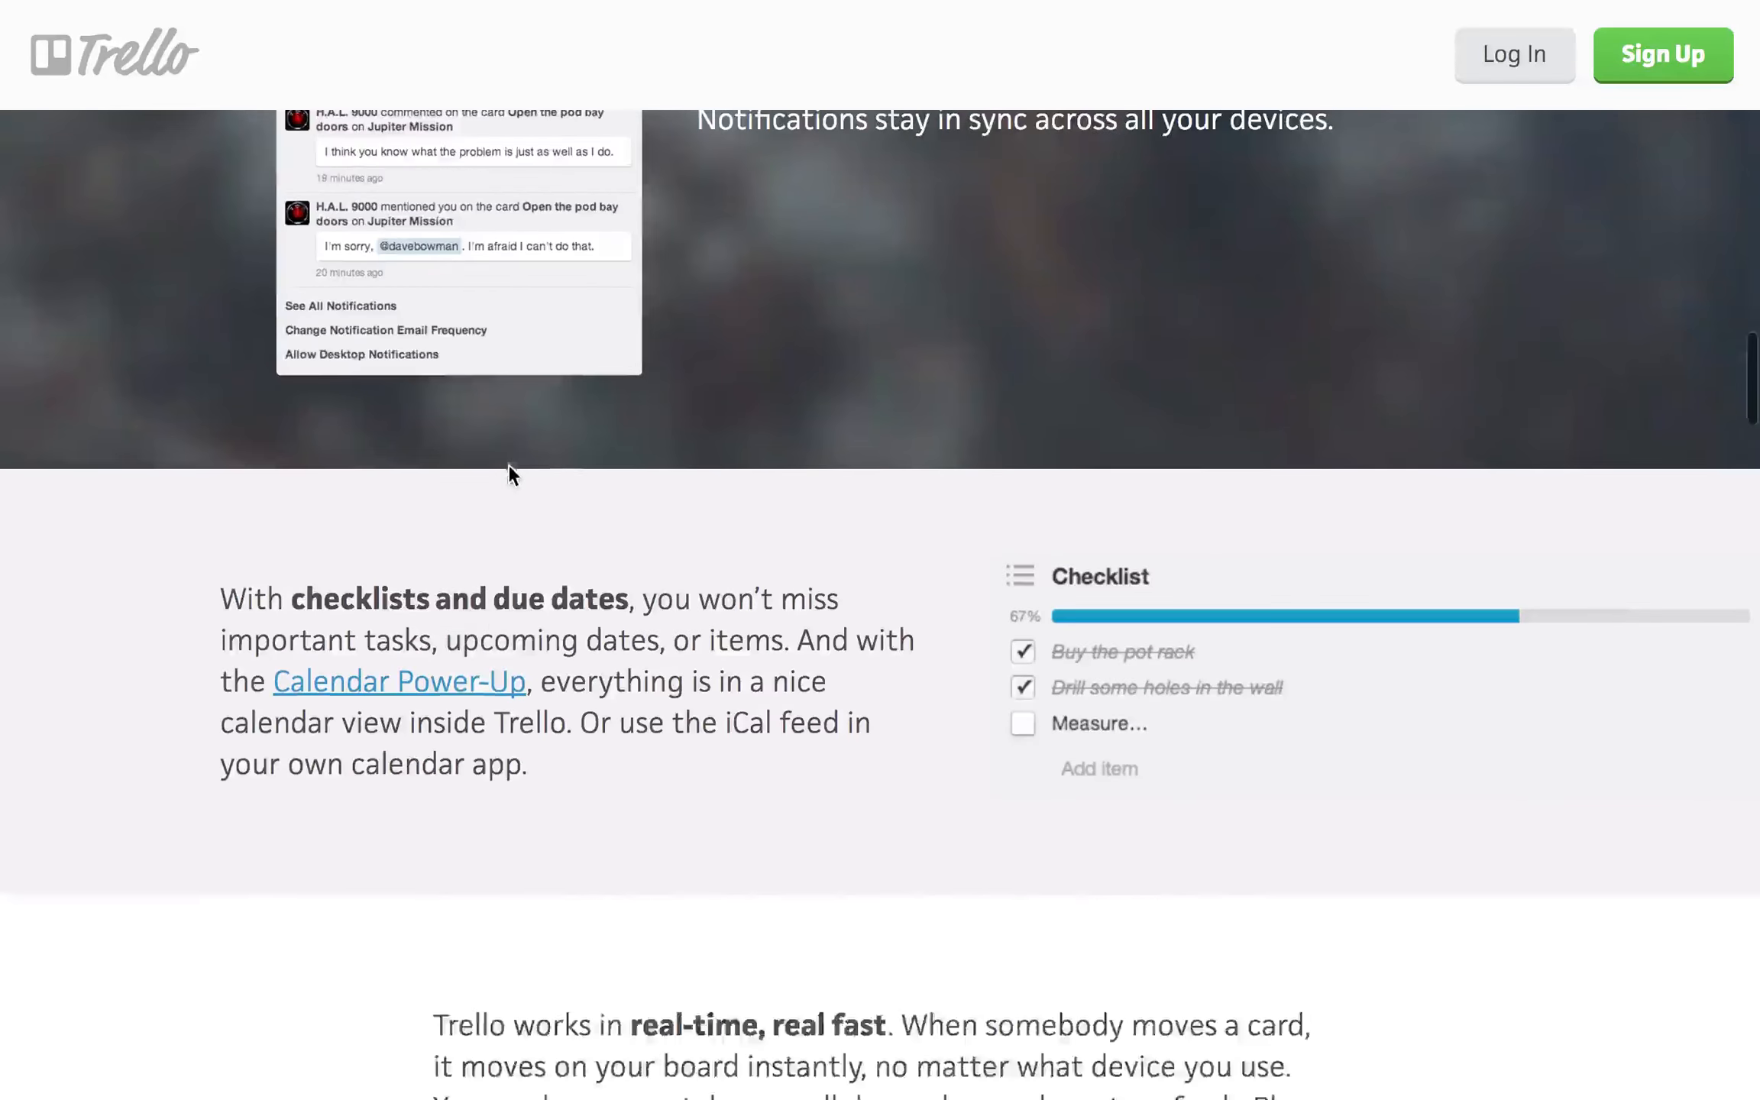
pyautogui.scroll(-20, 509, 474)
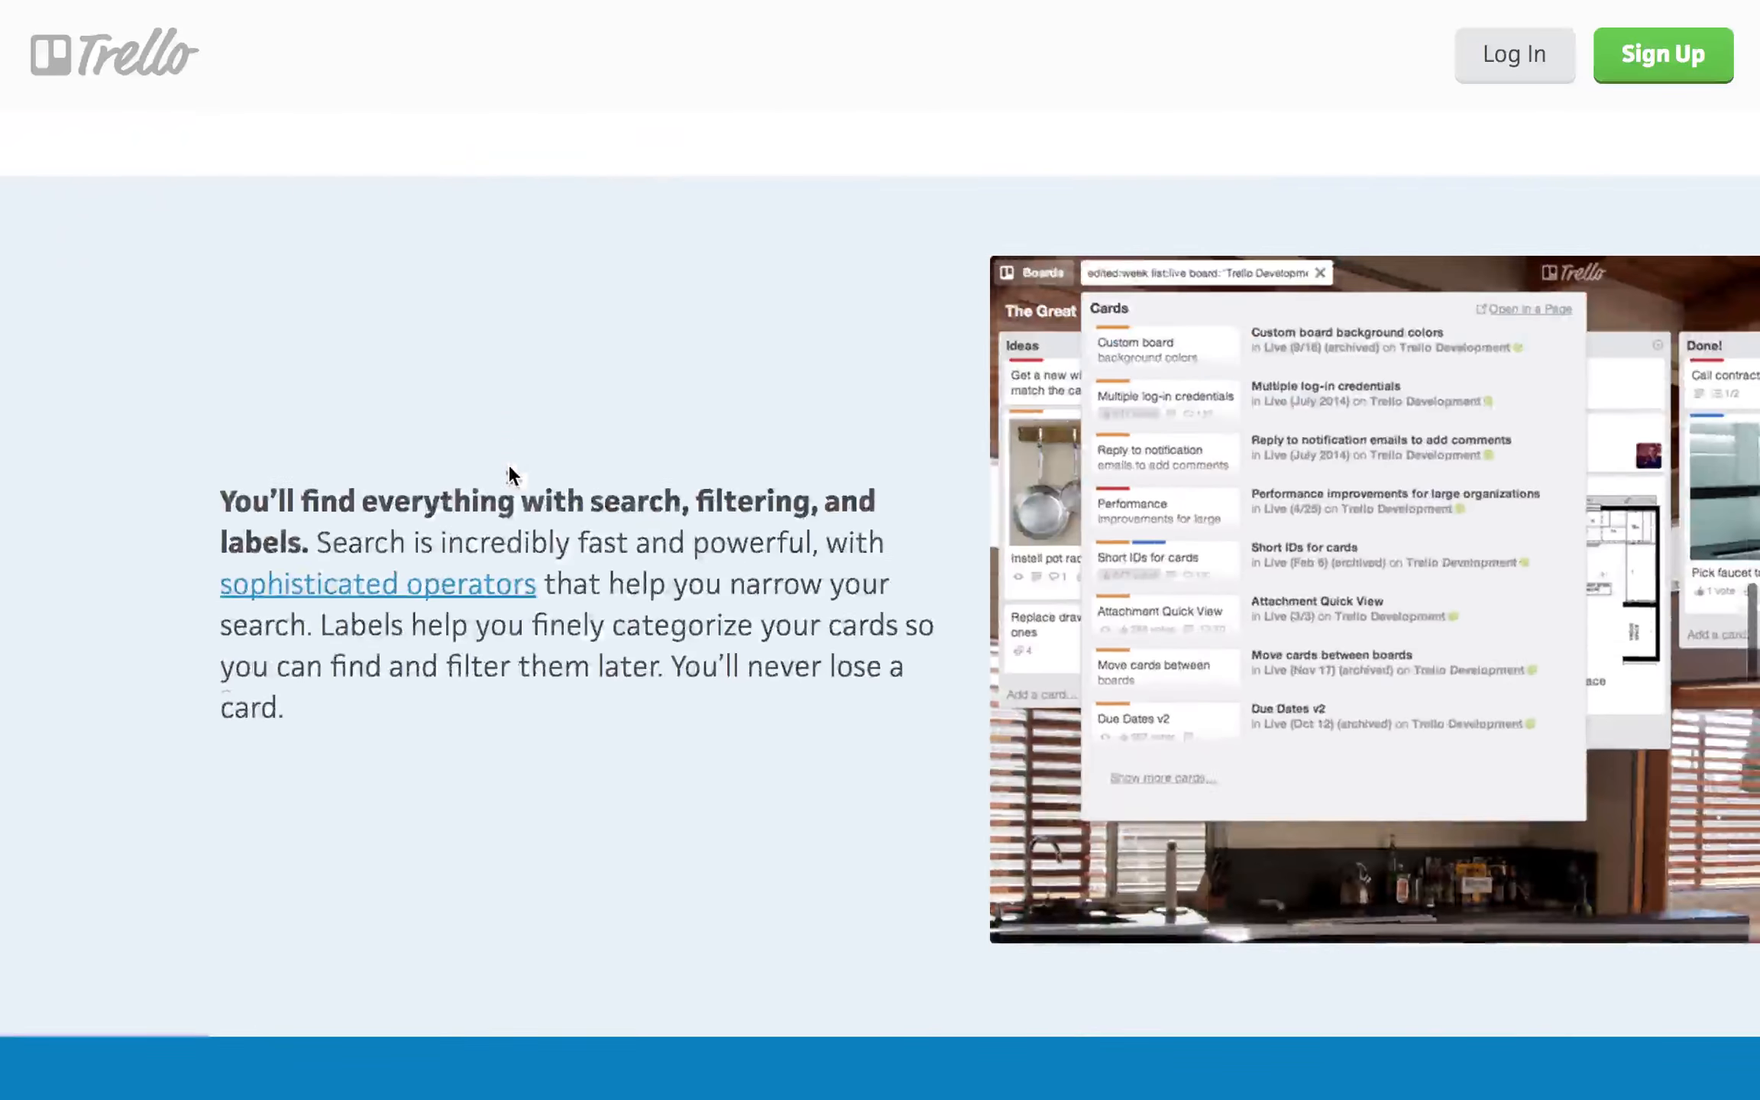
pyautogui.scroll(-20, 510, 474)
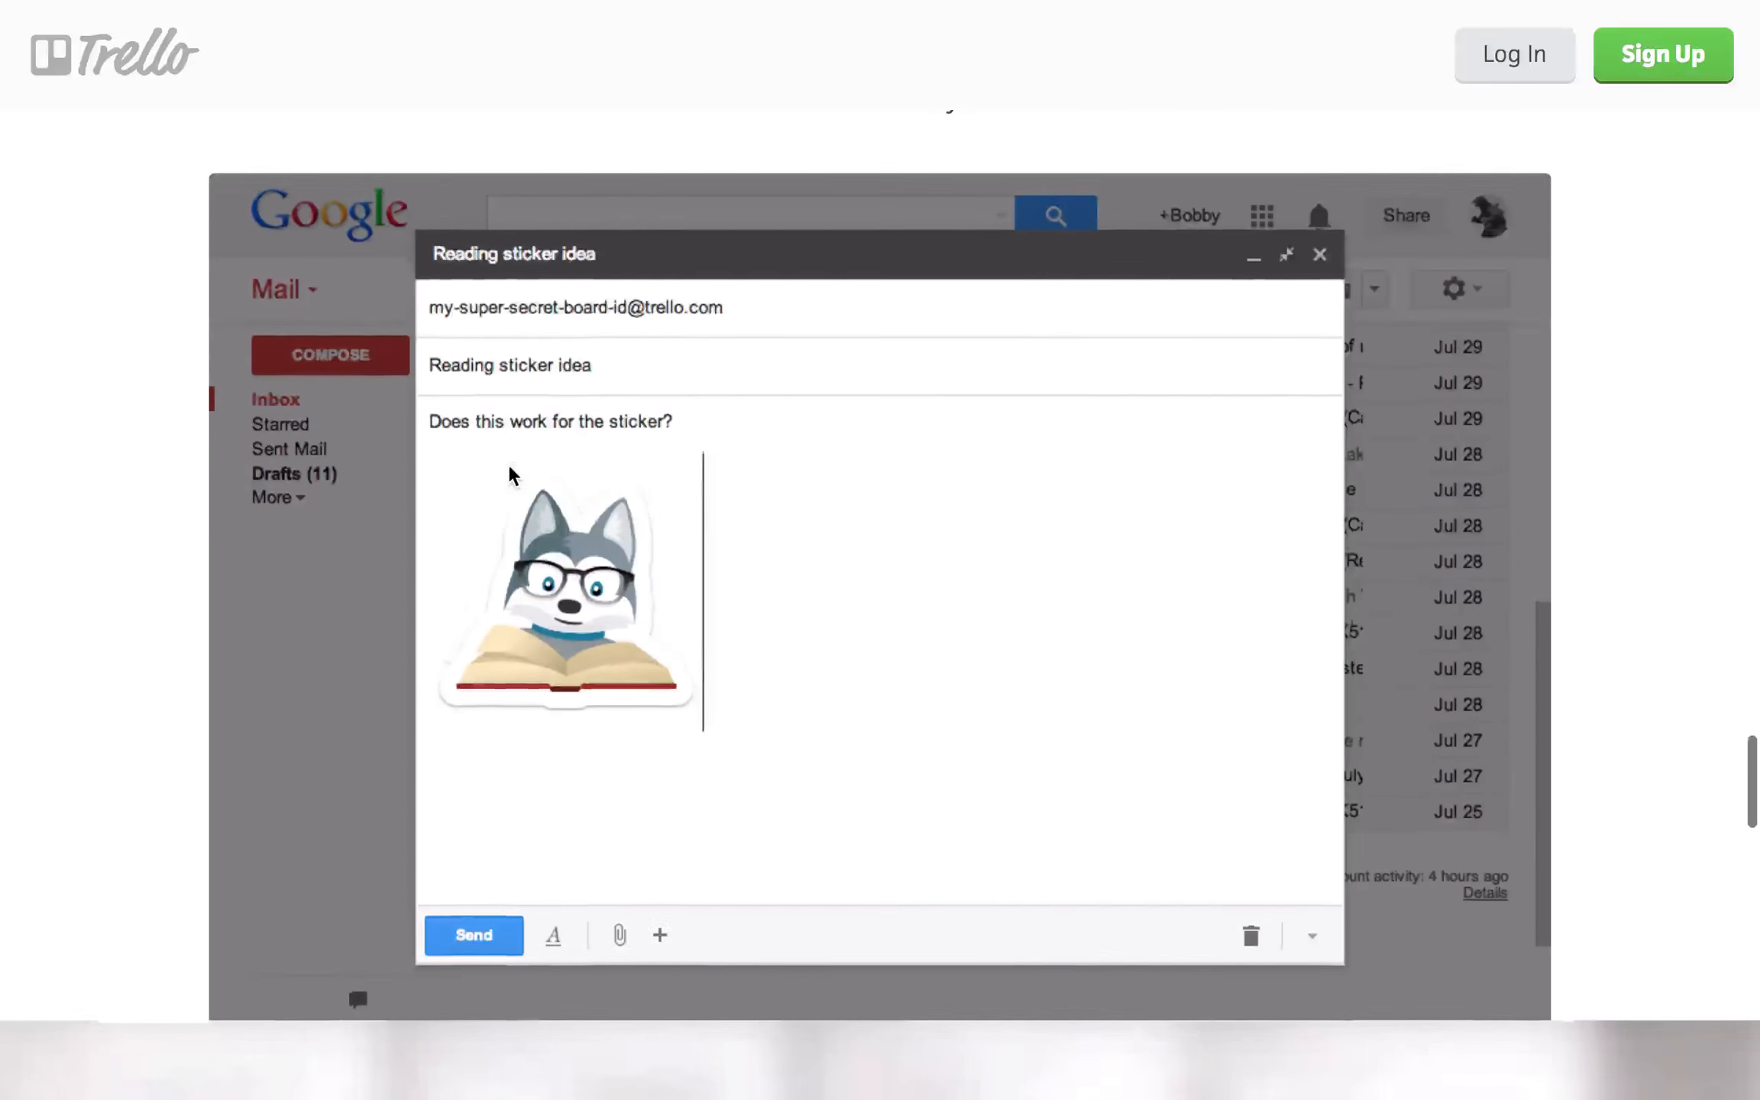
pyautogui.scroll(-4, 510, 473)
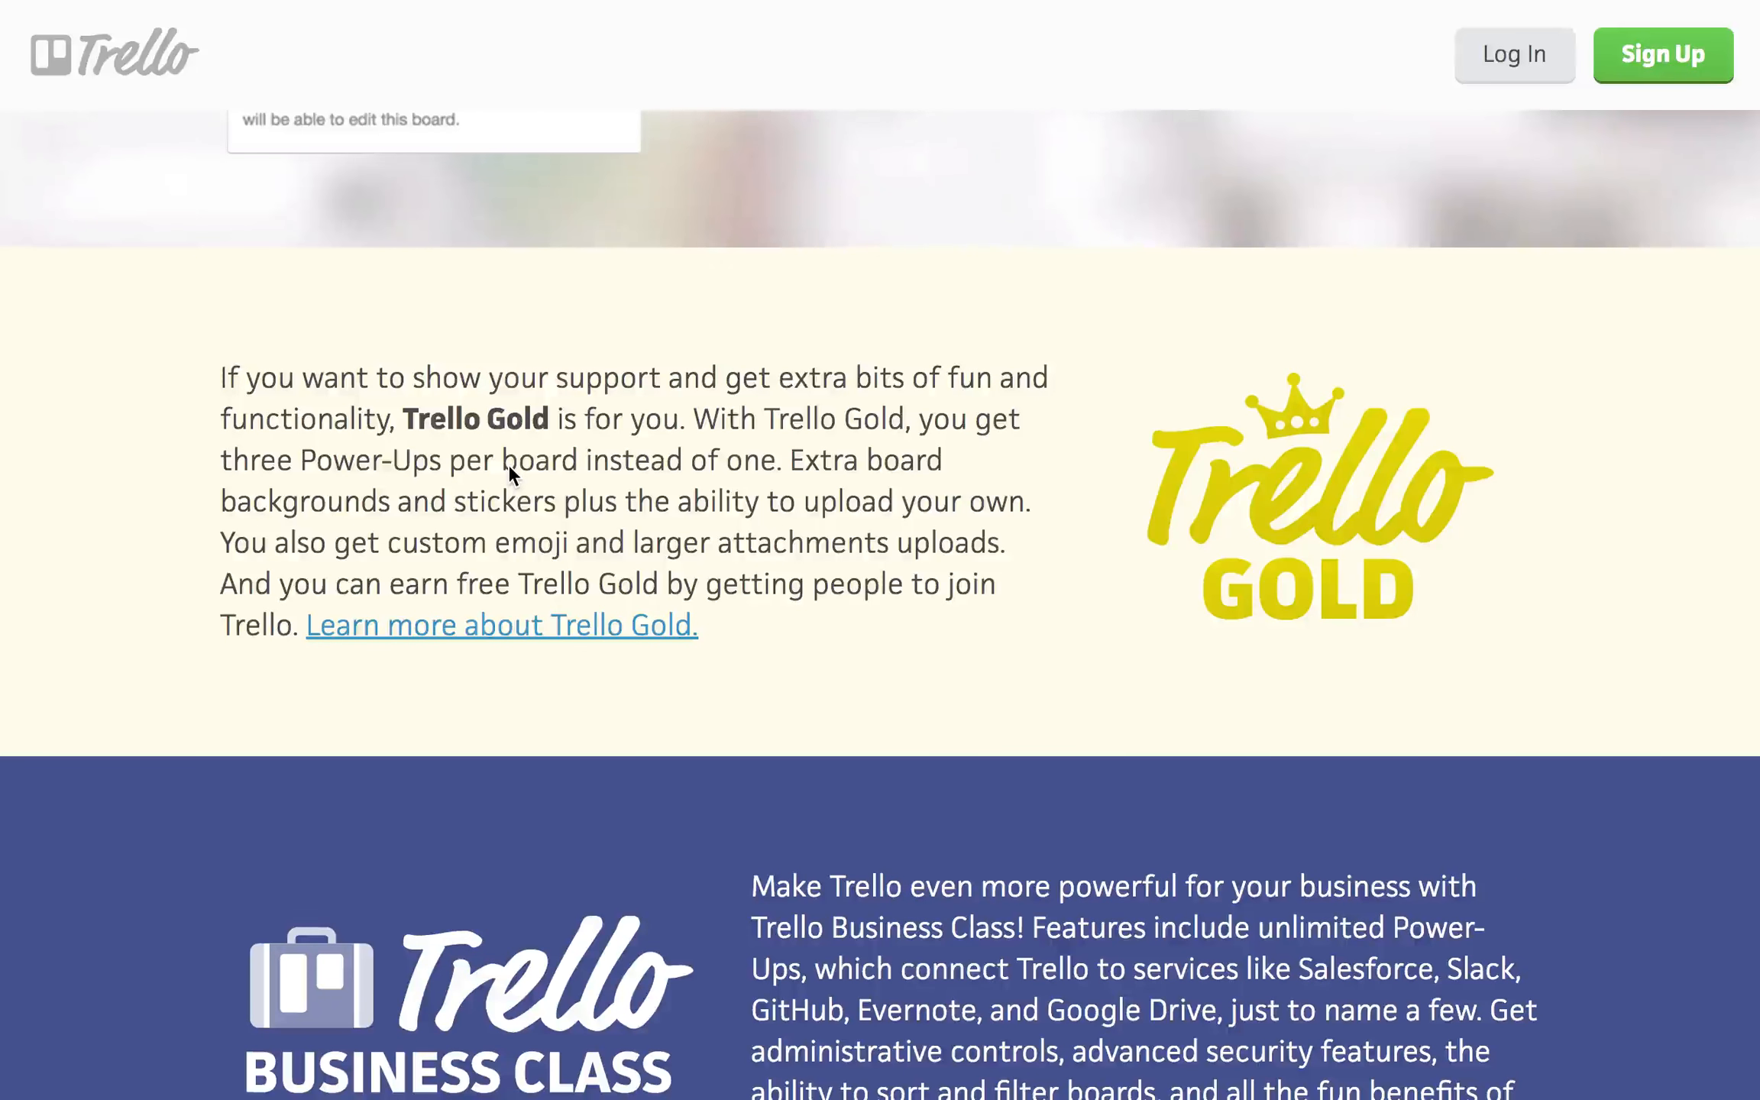
pyautogui.scroll(-7, 509, 474)
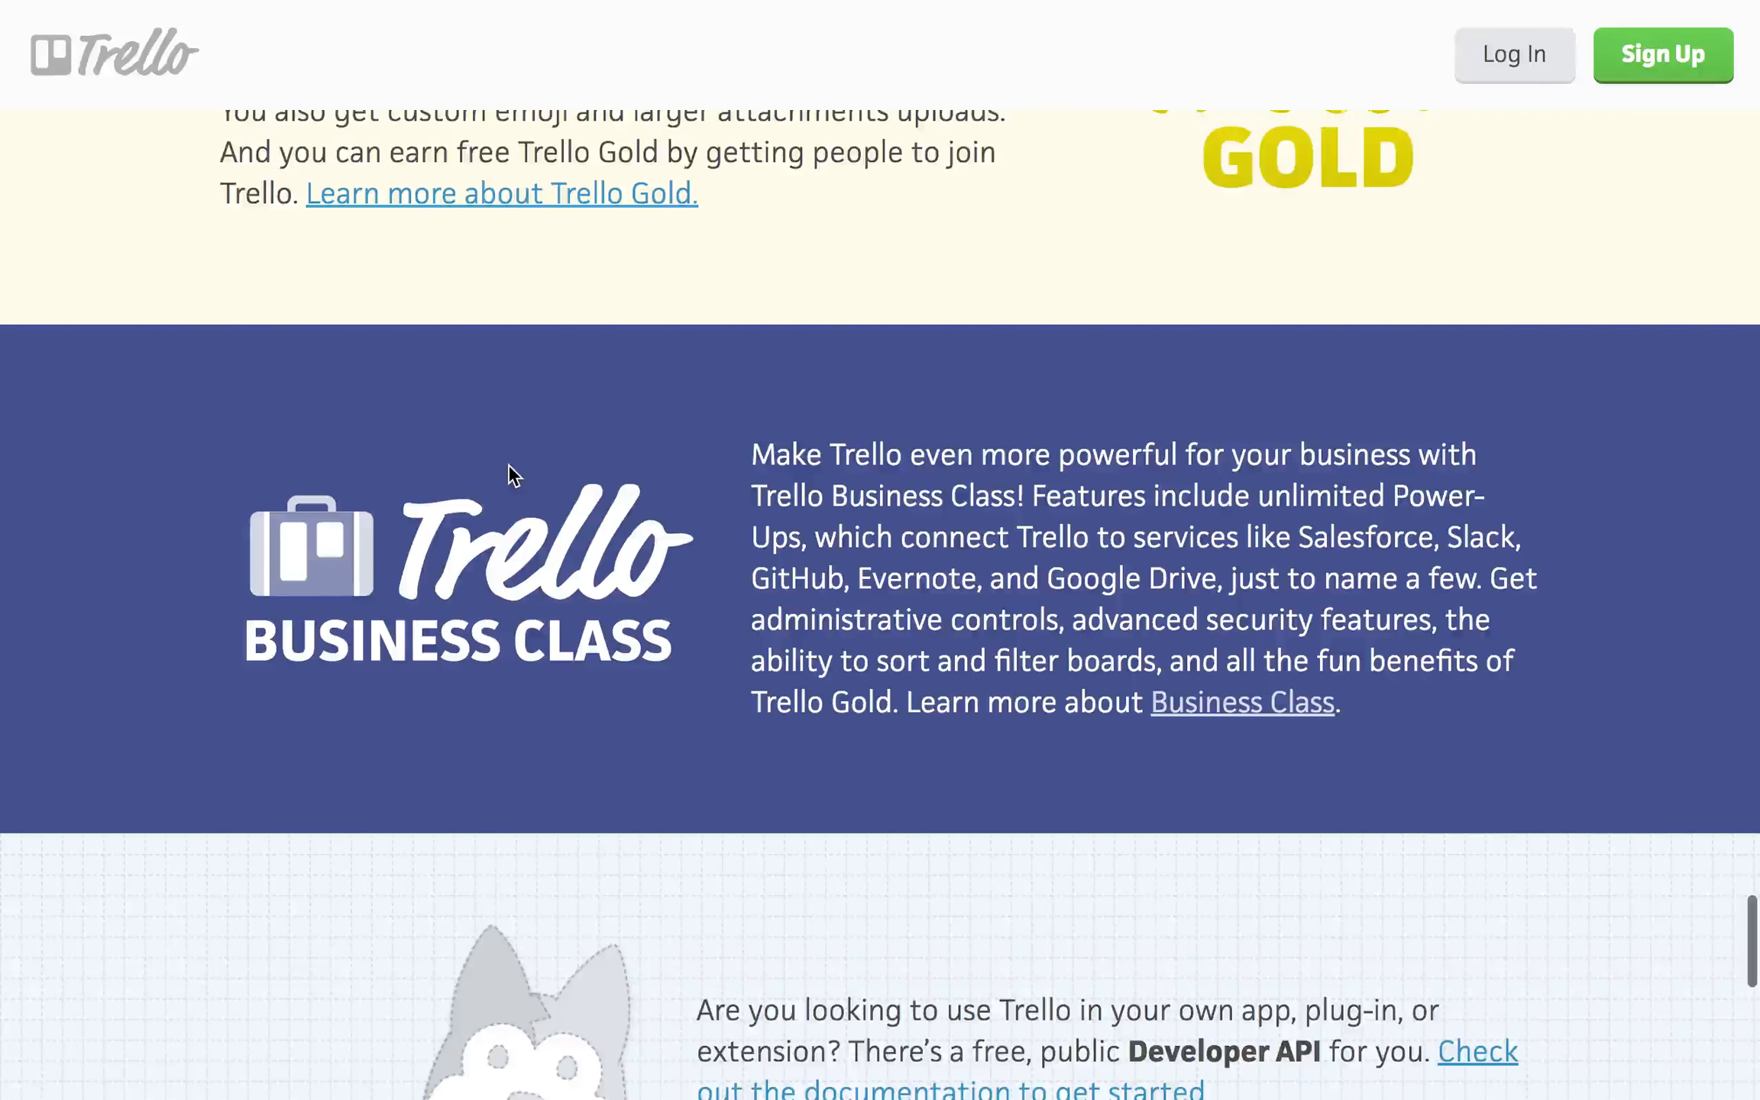
pyautogui.scroll(-9, 510, 473)
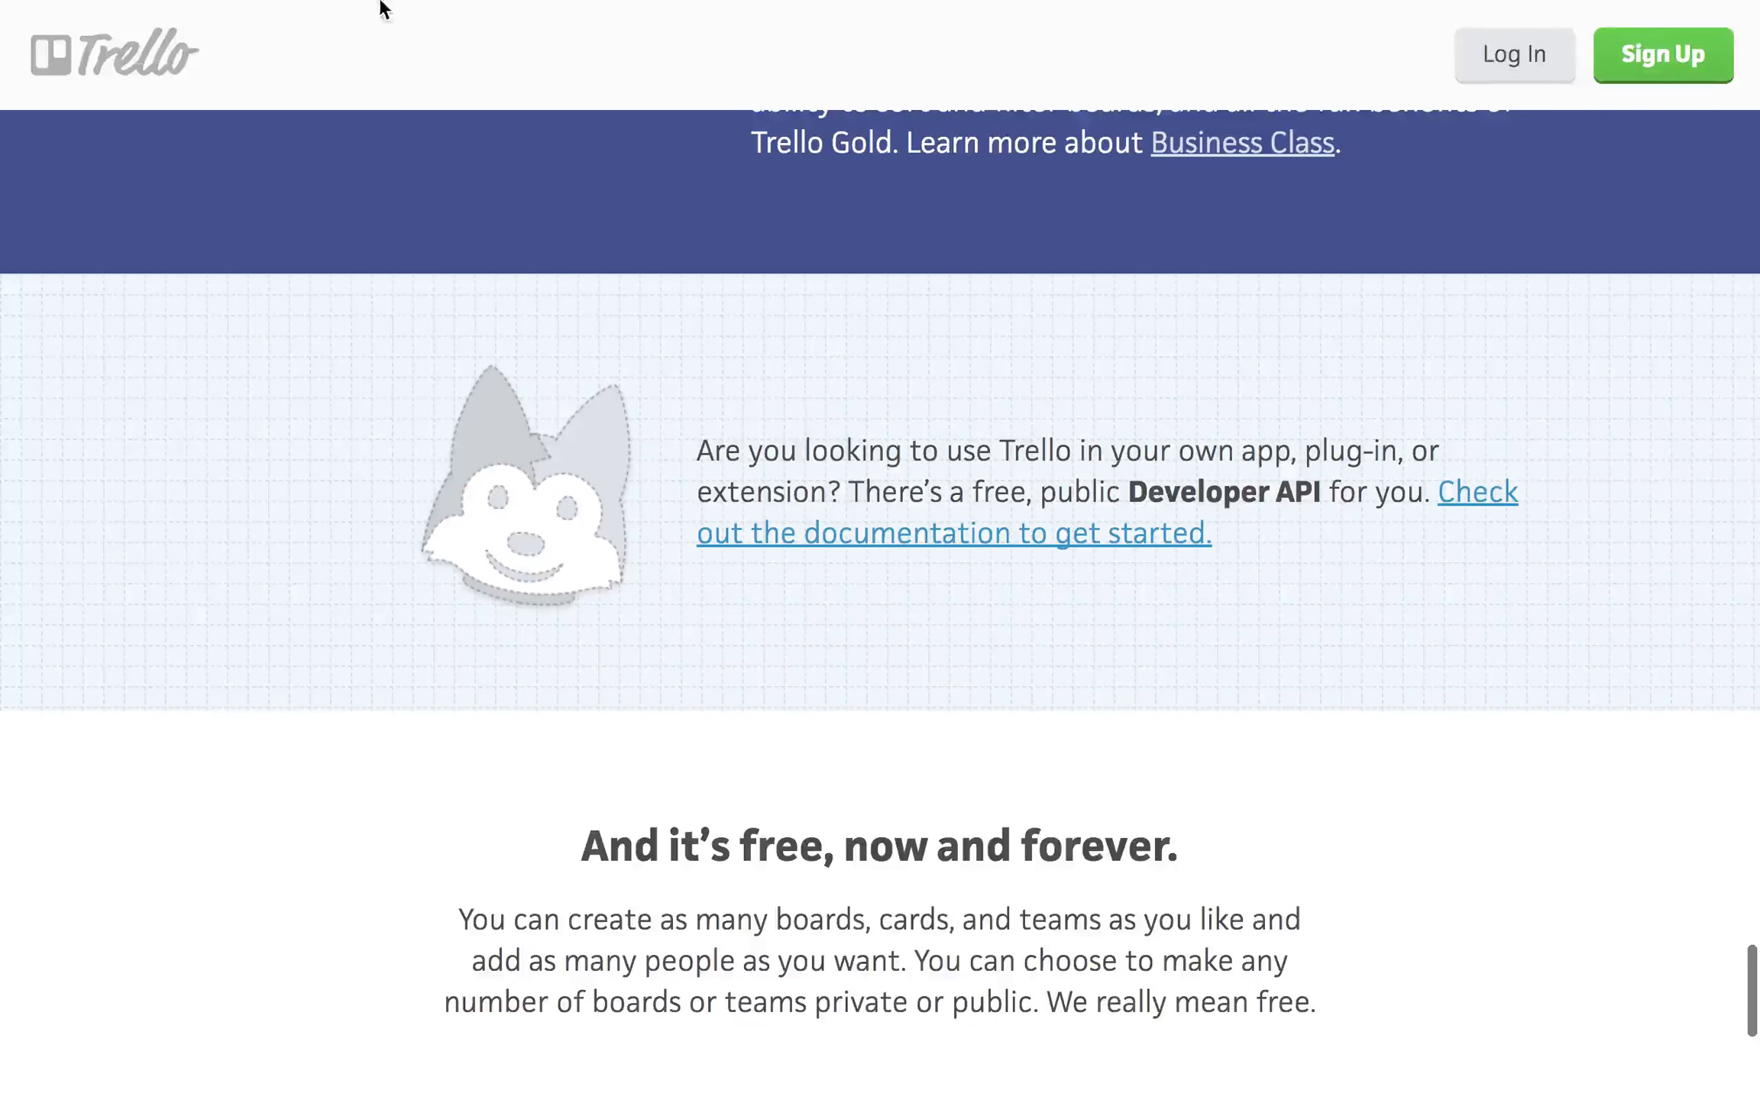
# - Return to the published replica at its Business Class and Developer API rows
pyautogui.click(363, 58)
pyautogui.scroll(15, 1221, 717)
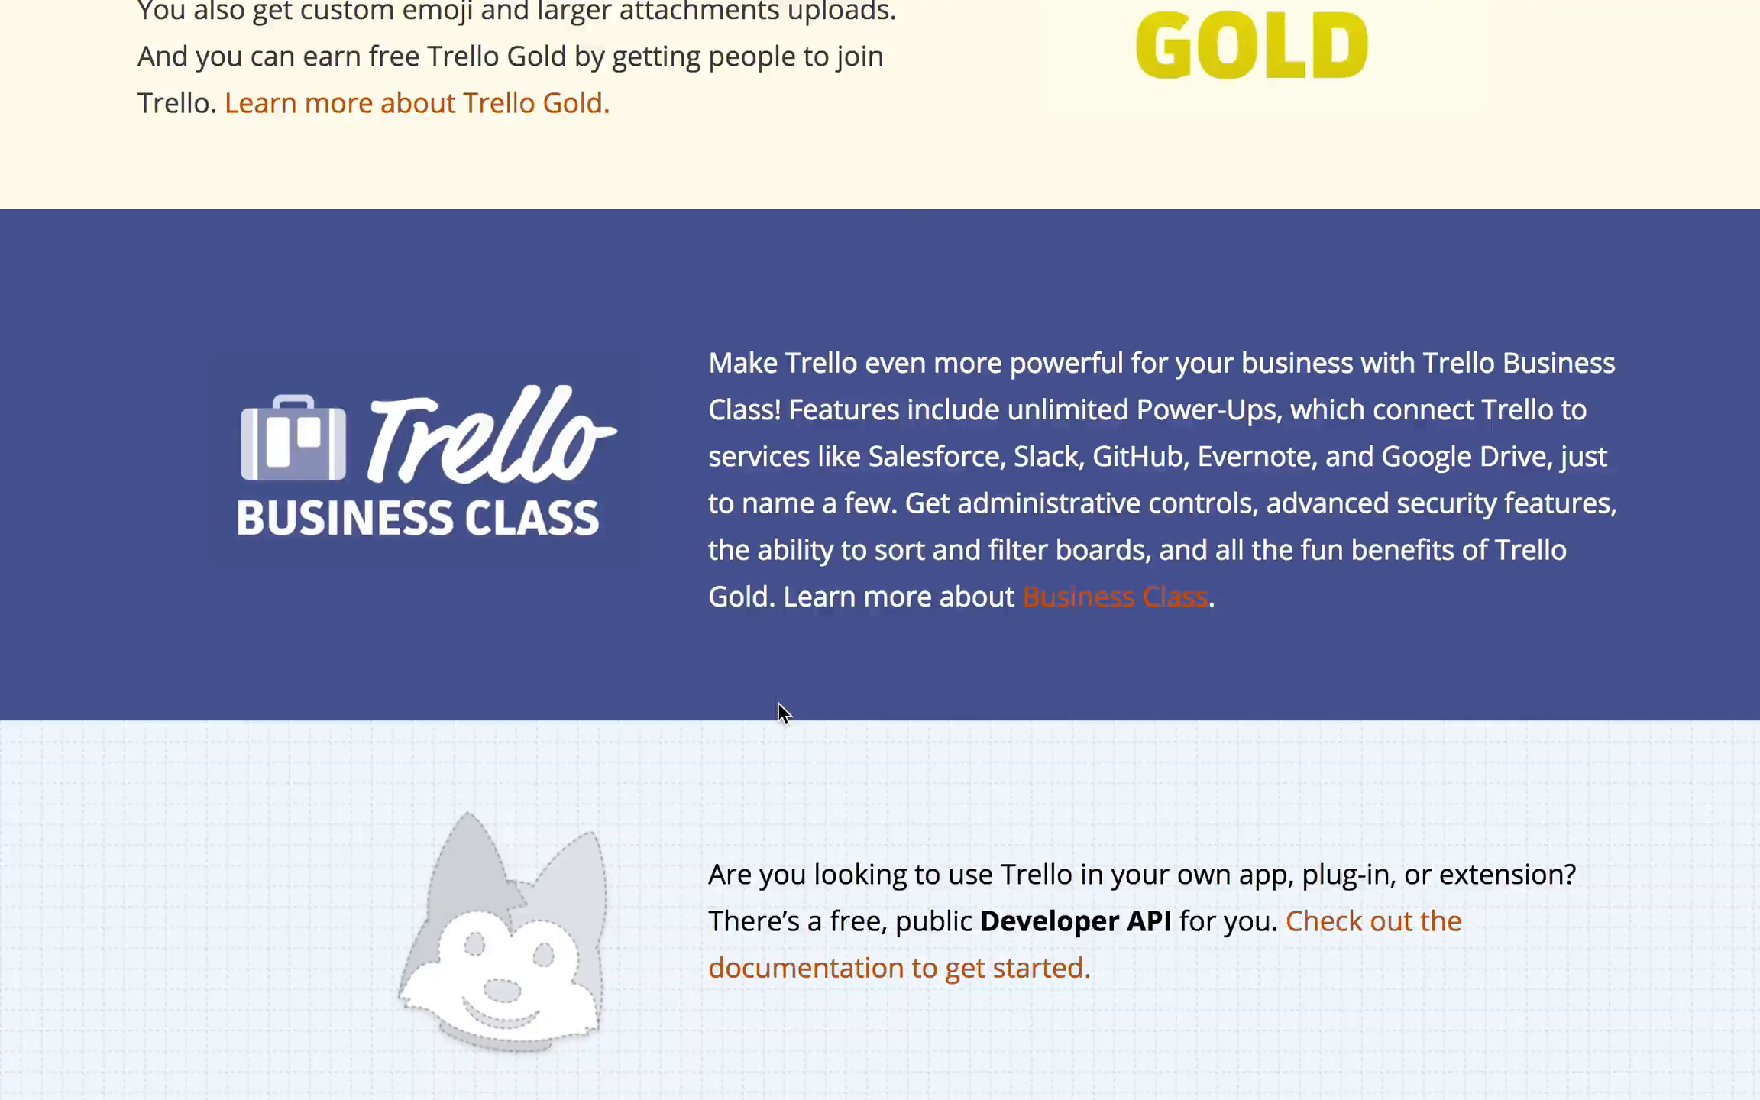
pyautogui.moveTo(490, 4)
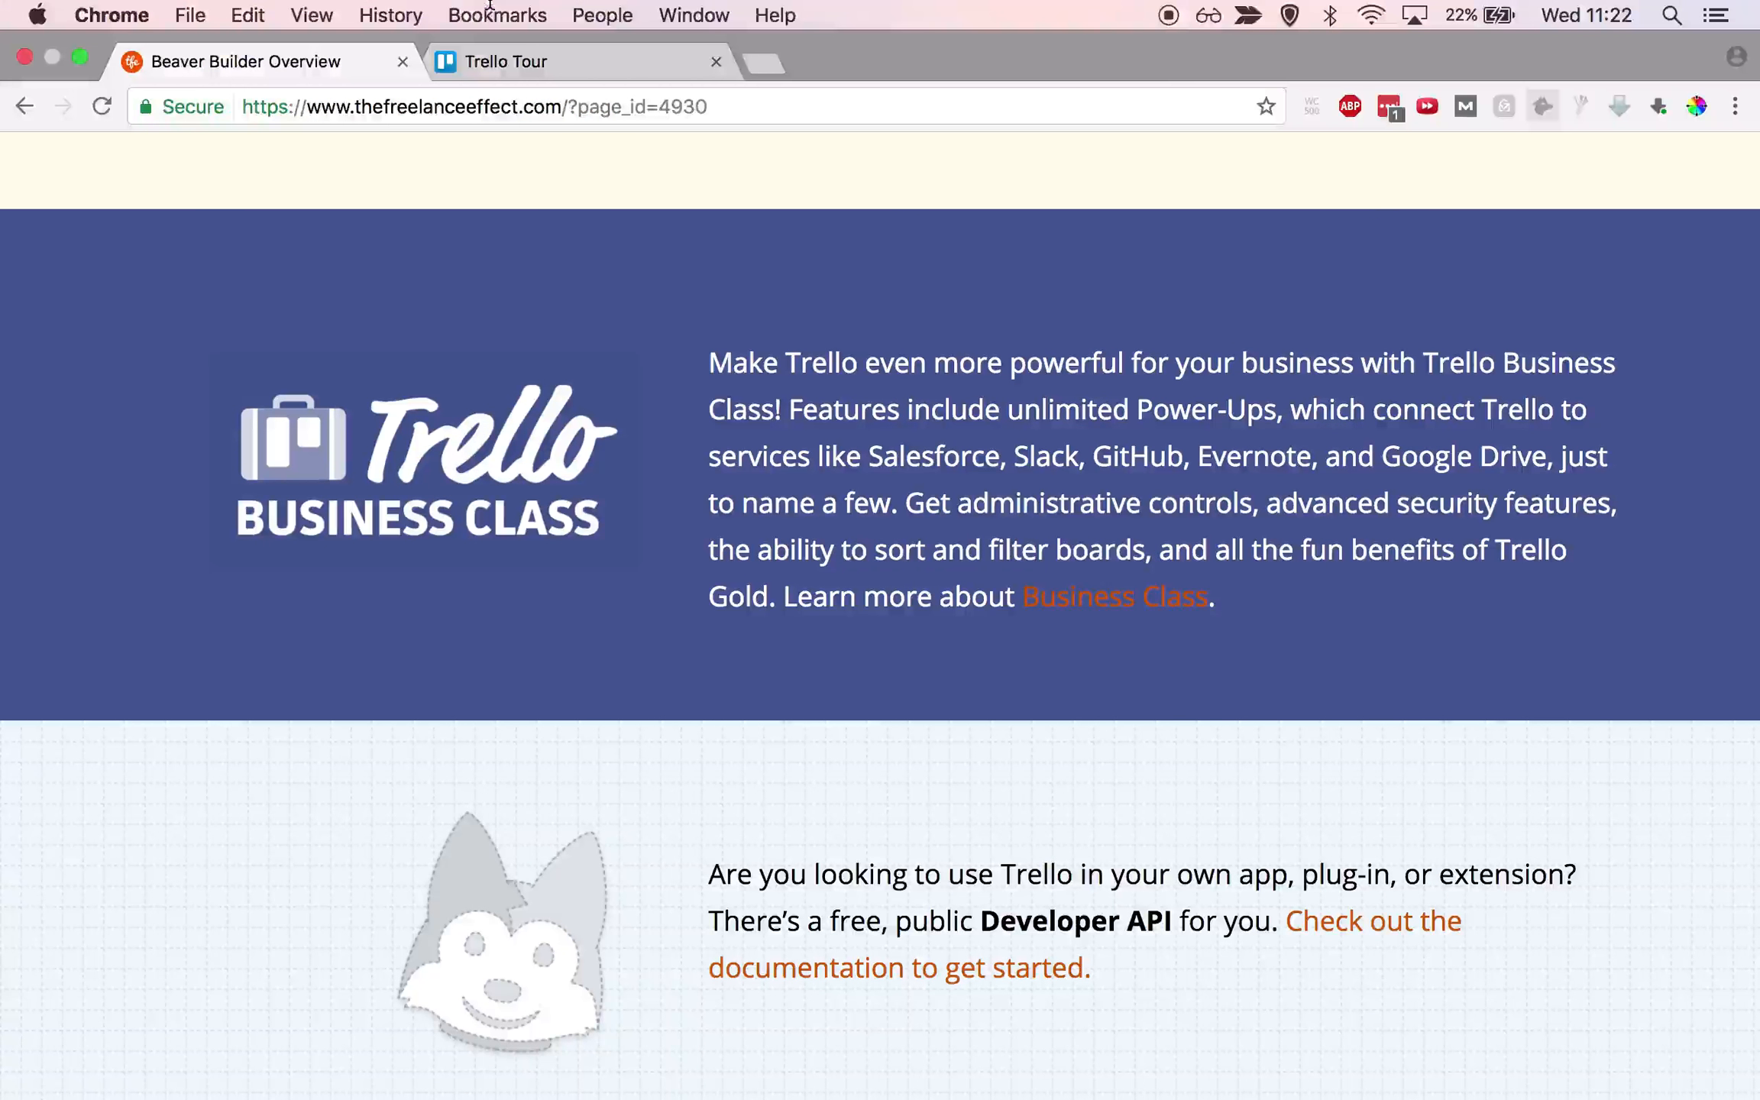